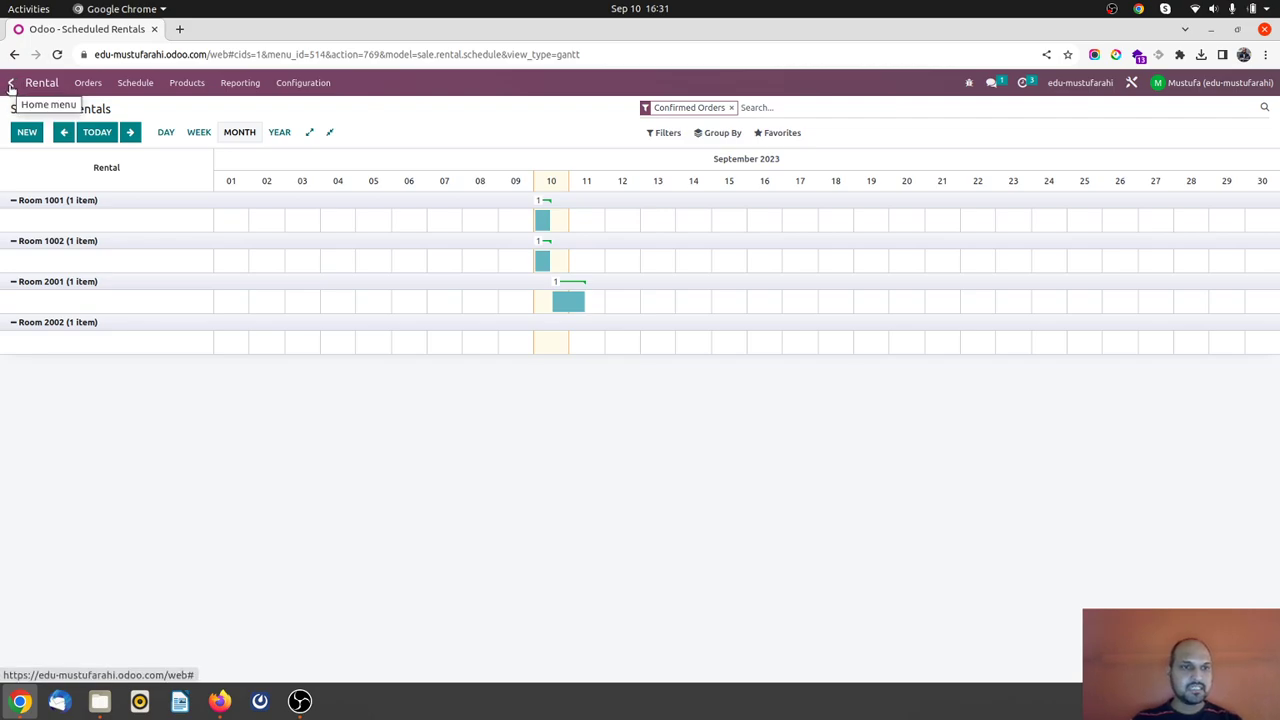
- Focus the schedule search bar holding the Confirmed Orders filter so it can be cleared
click(131, 84)
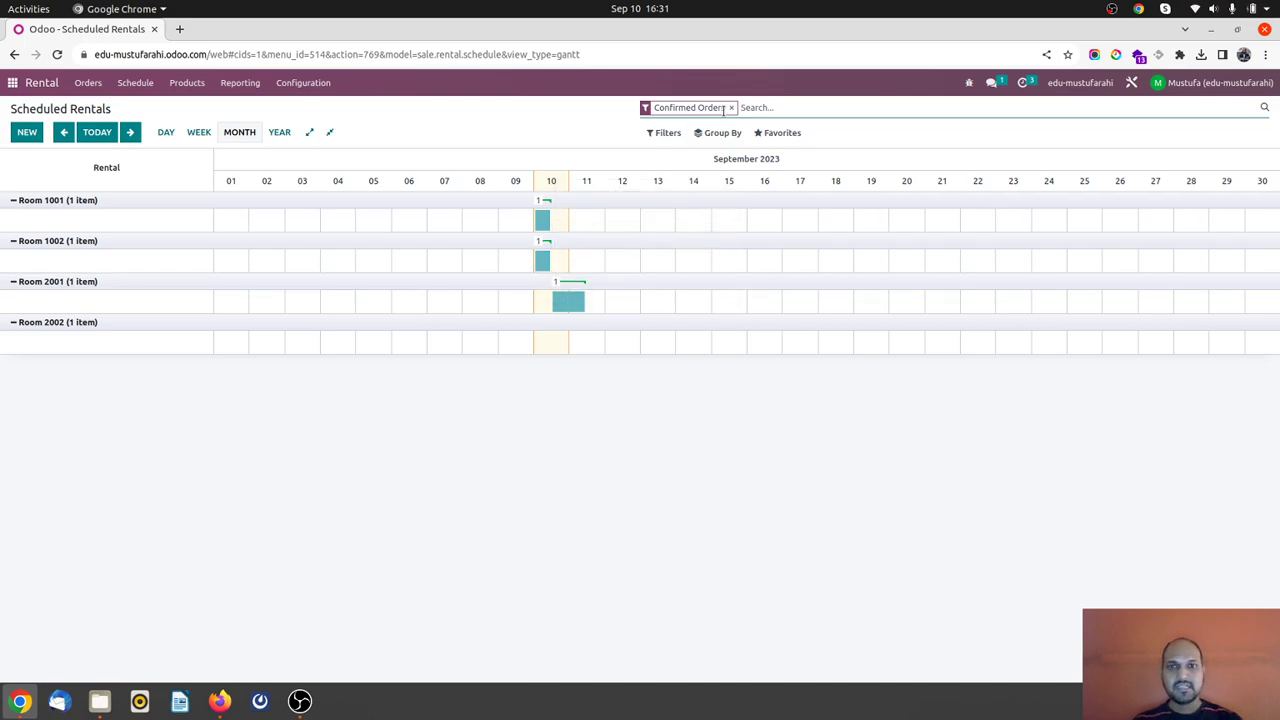
click(732, 108)
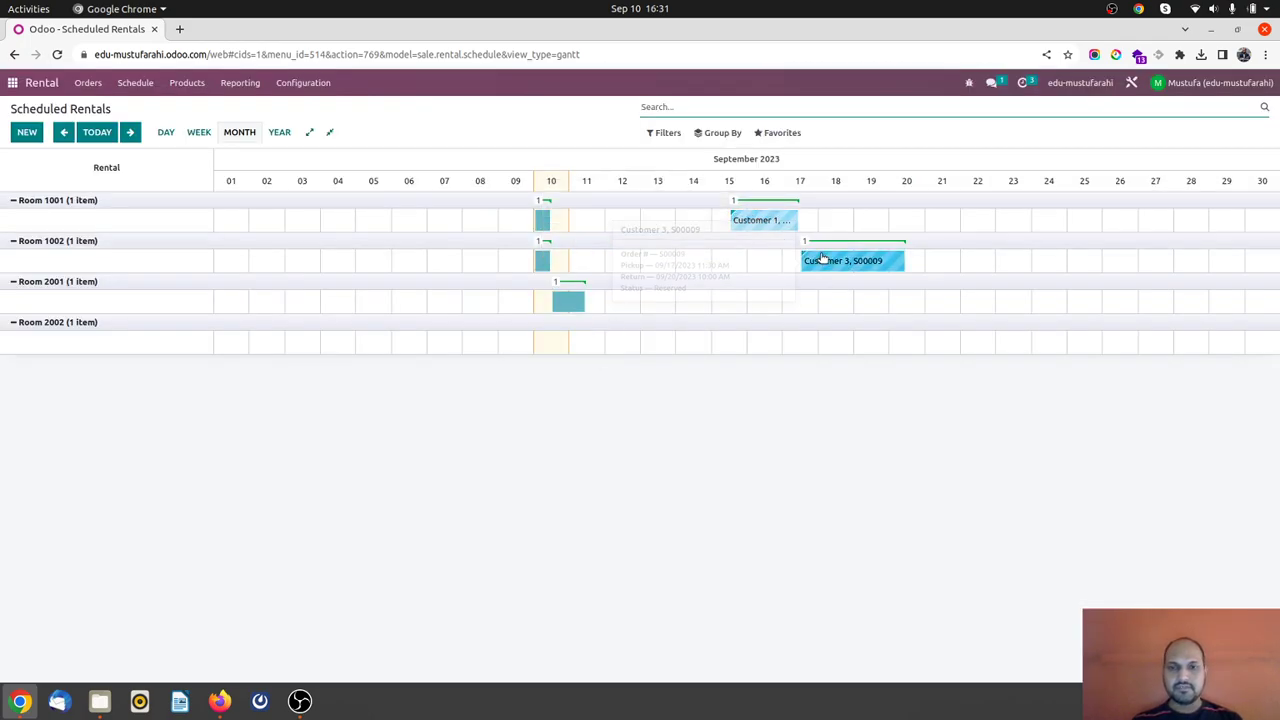
mouse_move(830, 261)
mouse_move(770, 219)
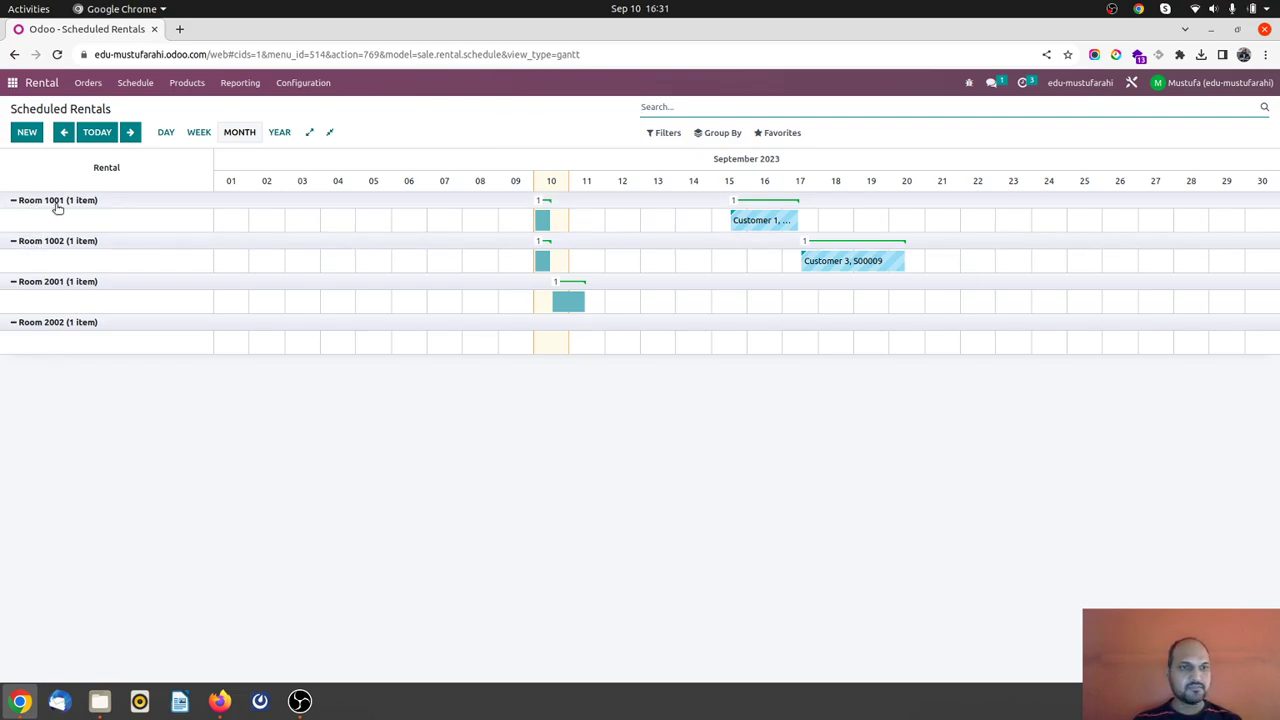
- Review Room 1001's inventory tracking settings and its on-hand stock by serial number
click(190, 84)
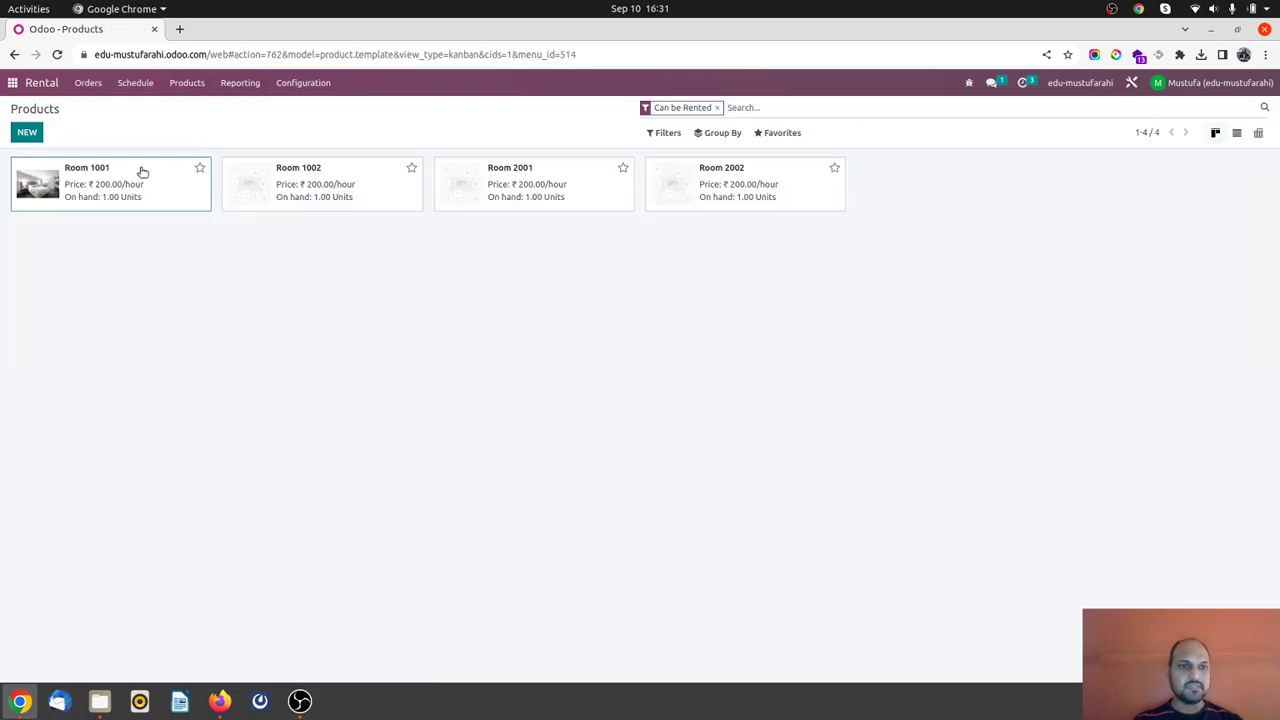
click(142, 172)
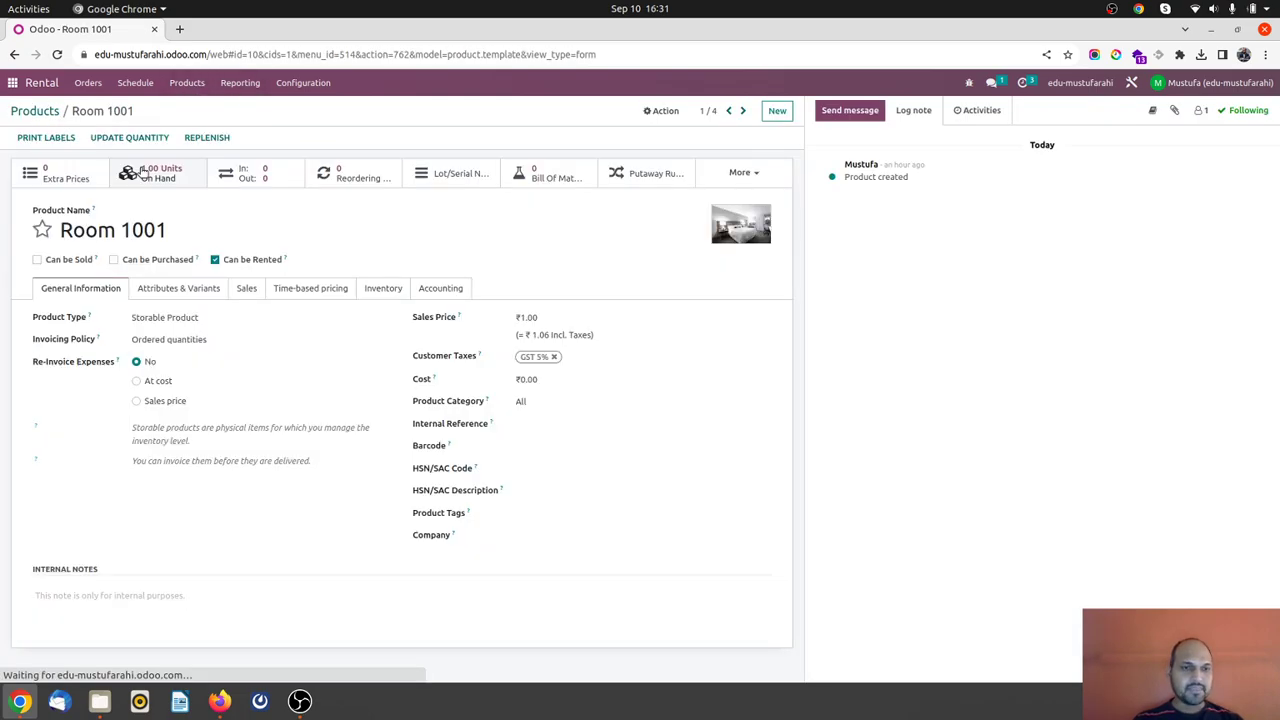
click(395, 286)
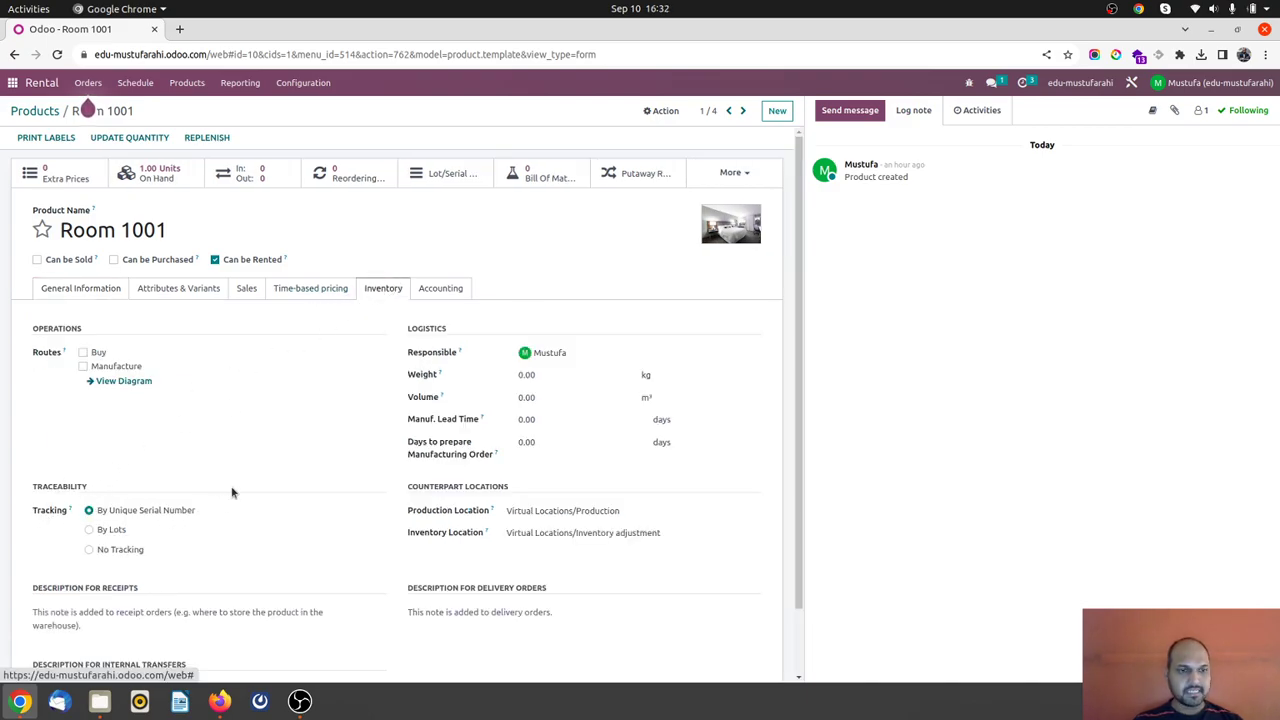
click(157, 180)
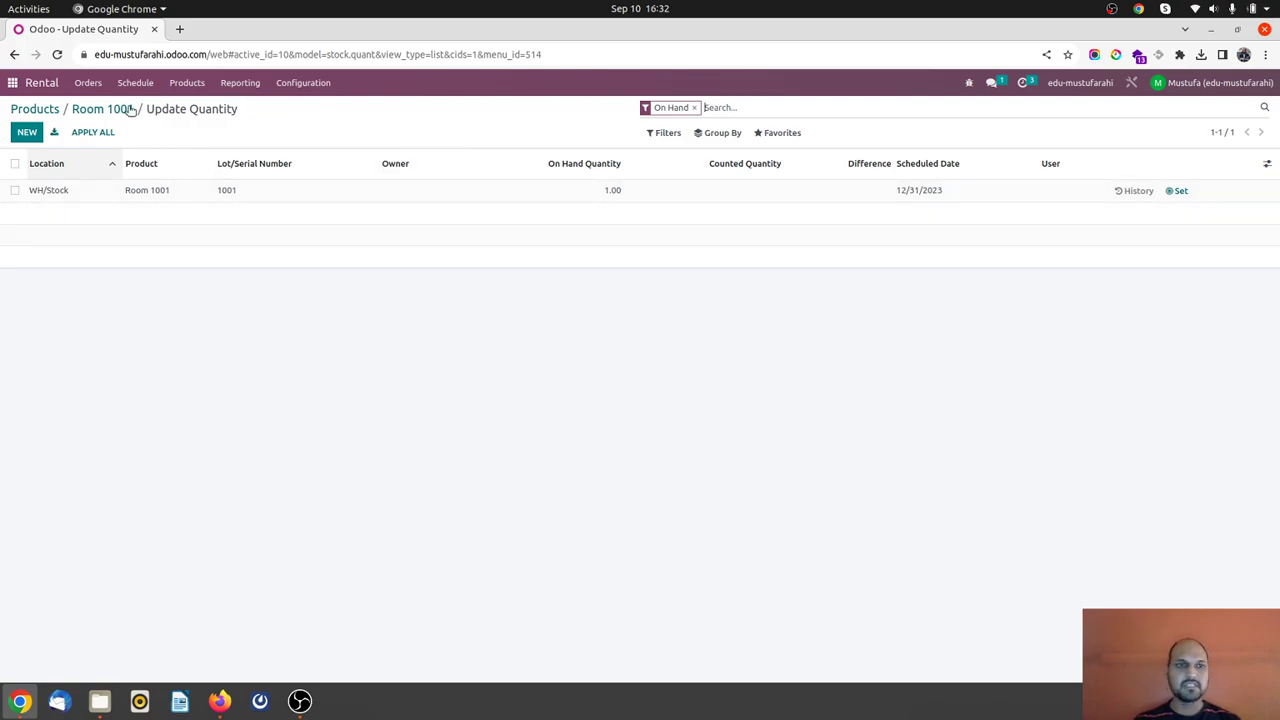
- Go back through Room 1001 and the products list to the confirmed-orders rental schedule
click(126, 109)
click(45, 111)
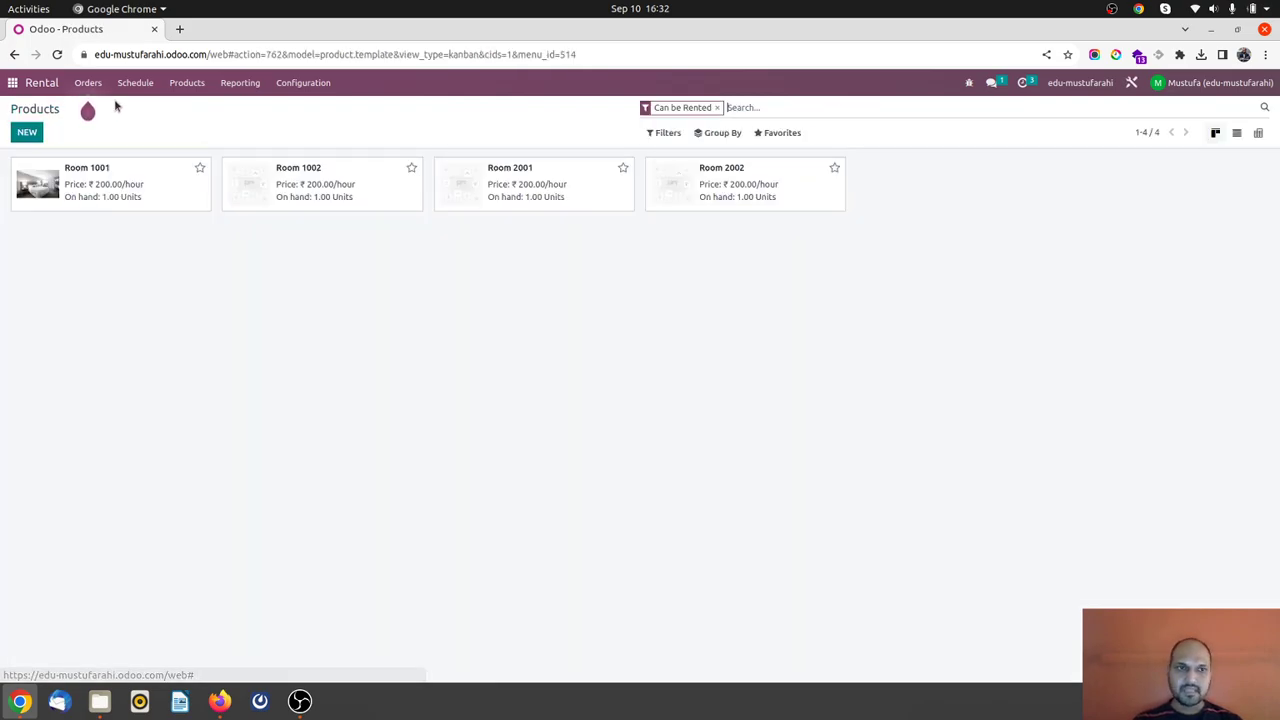
click(133, 86)
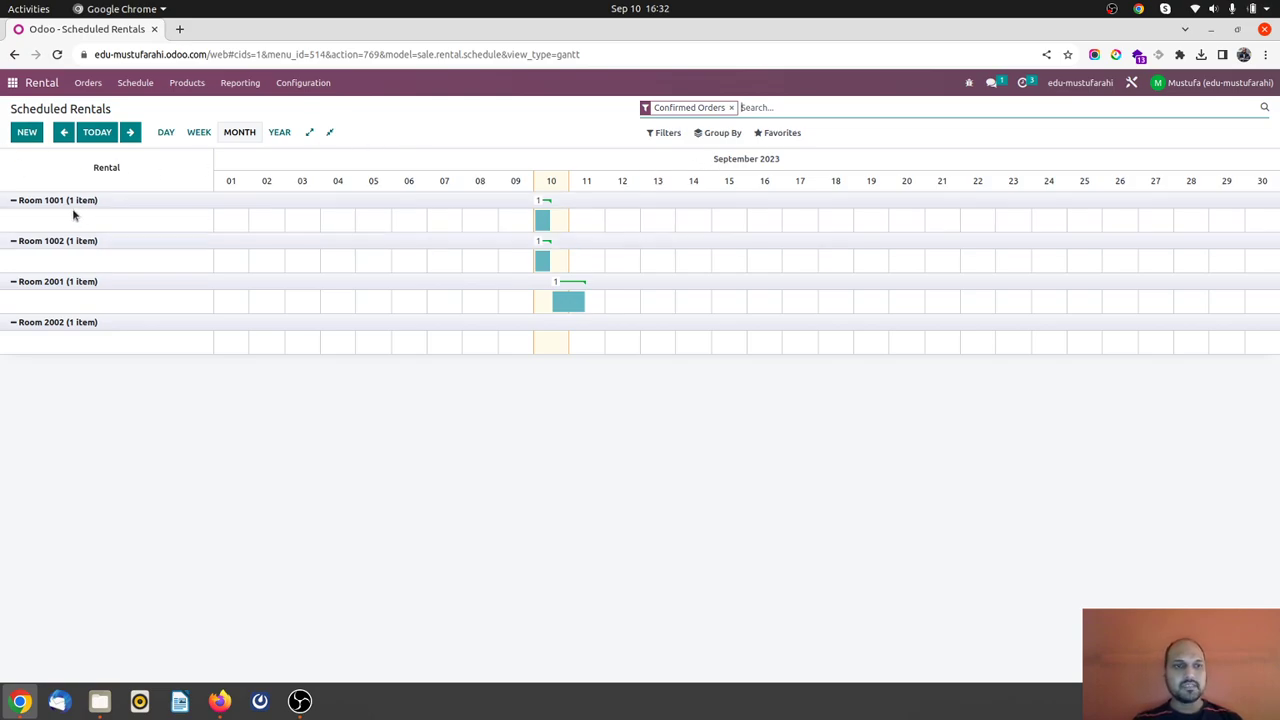
- Start a new quotation for Customer 2 using the Hotel Room quotation template
click(27, 132)
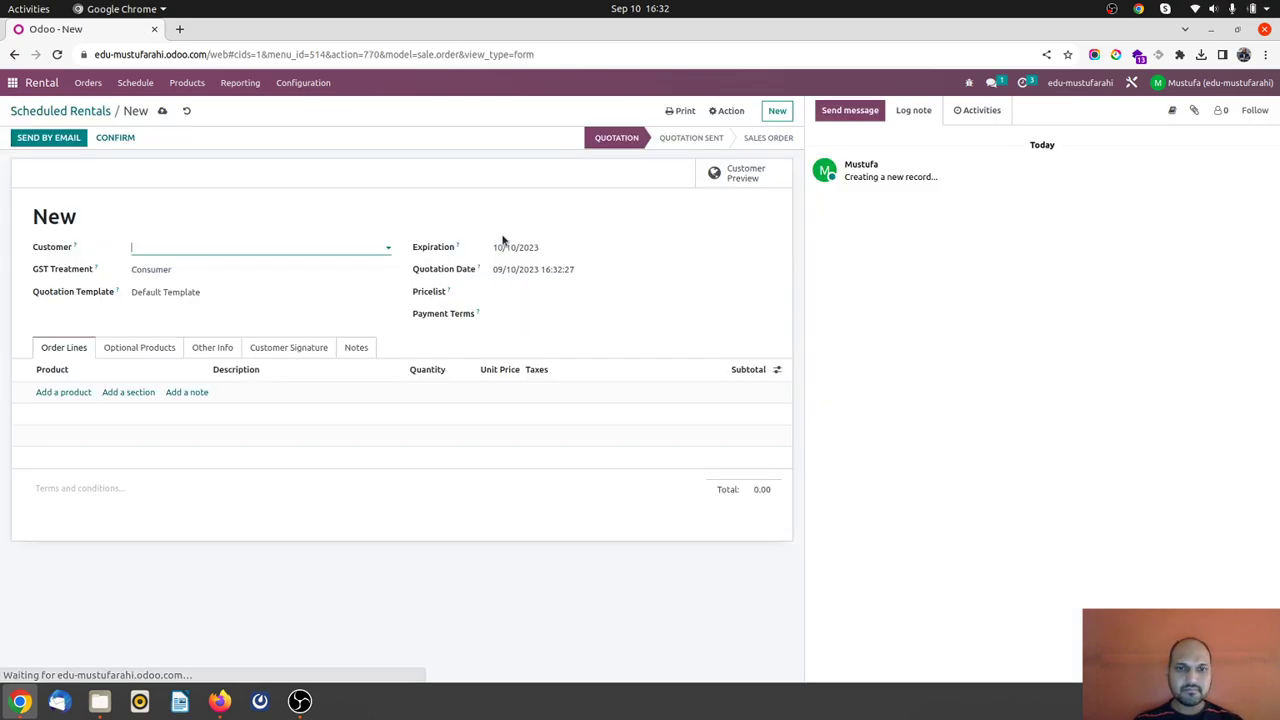
click(285, 250)
click(211, 299)
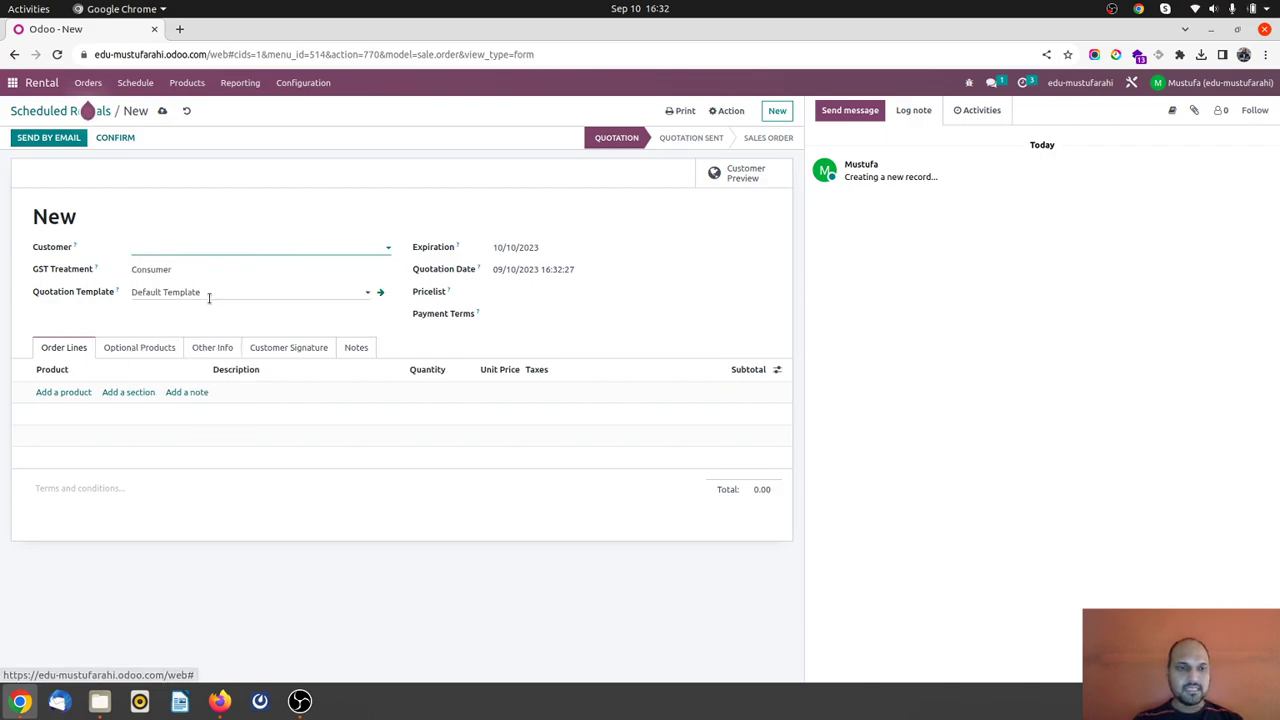
click(80, 408)
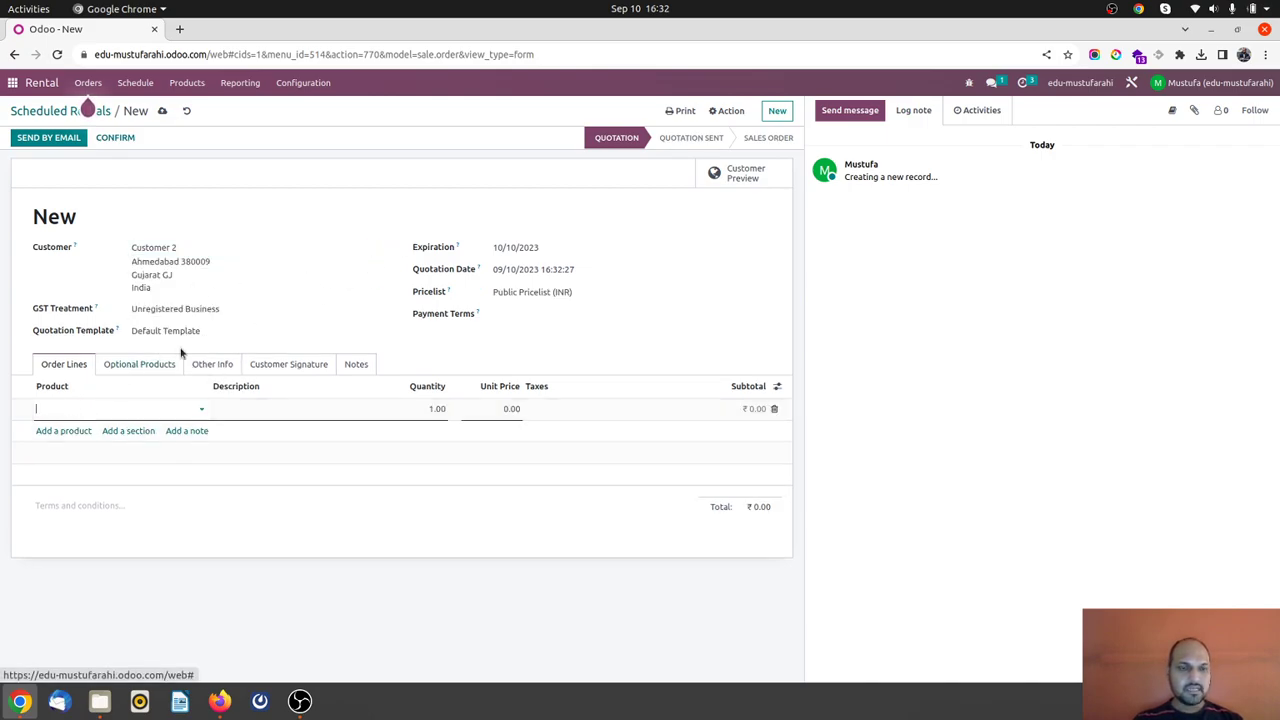
click(181, 333)
click(180, 350)
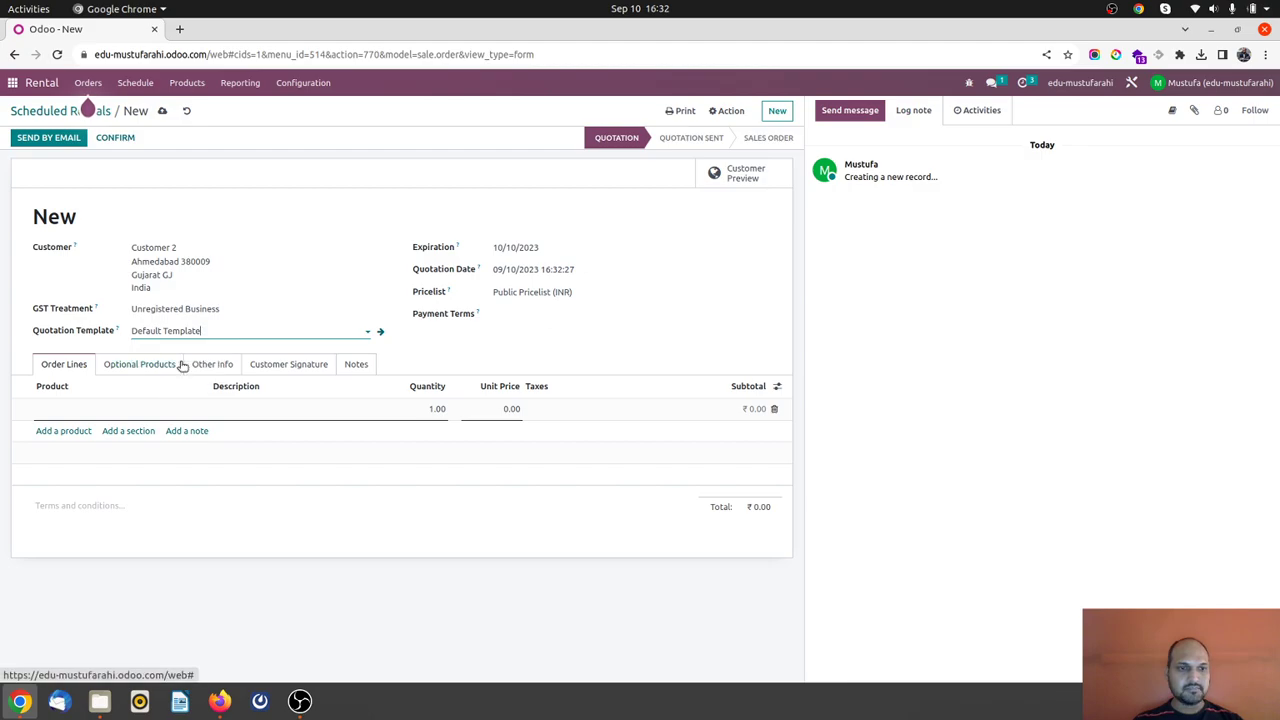
- Add Room 1001 (Rental) as the quotation's order line
click(79, 410)
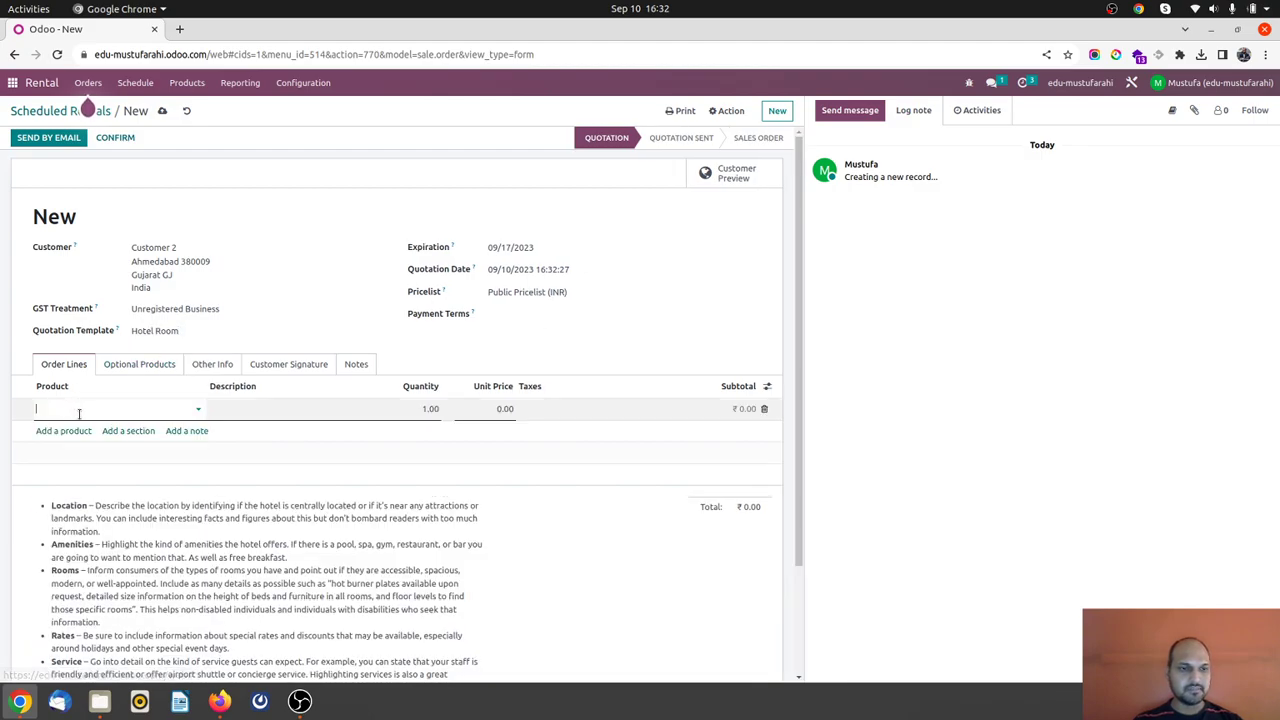
text(roo)
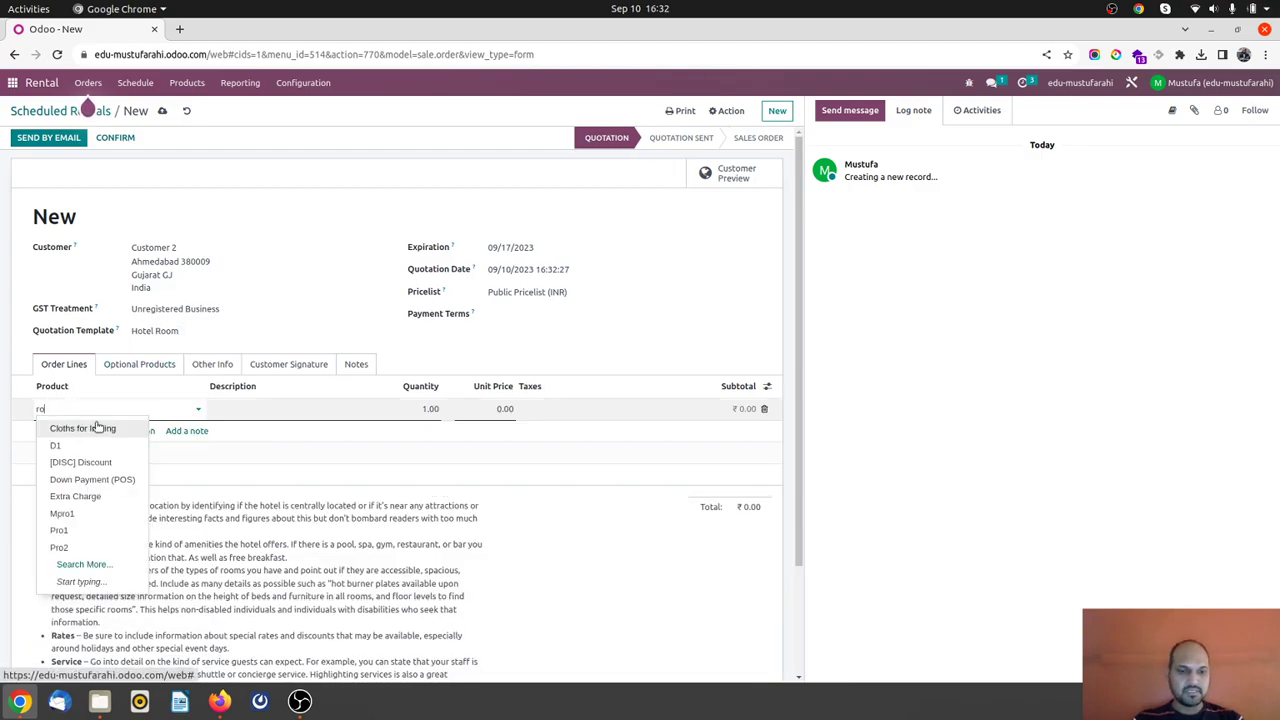
click(90, 429)
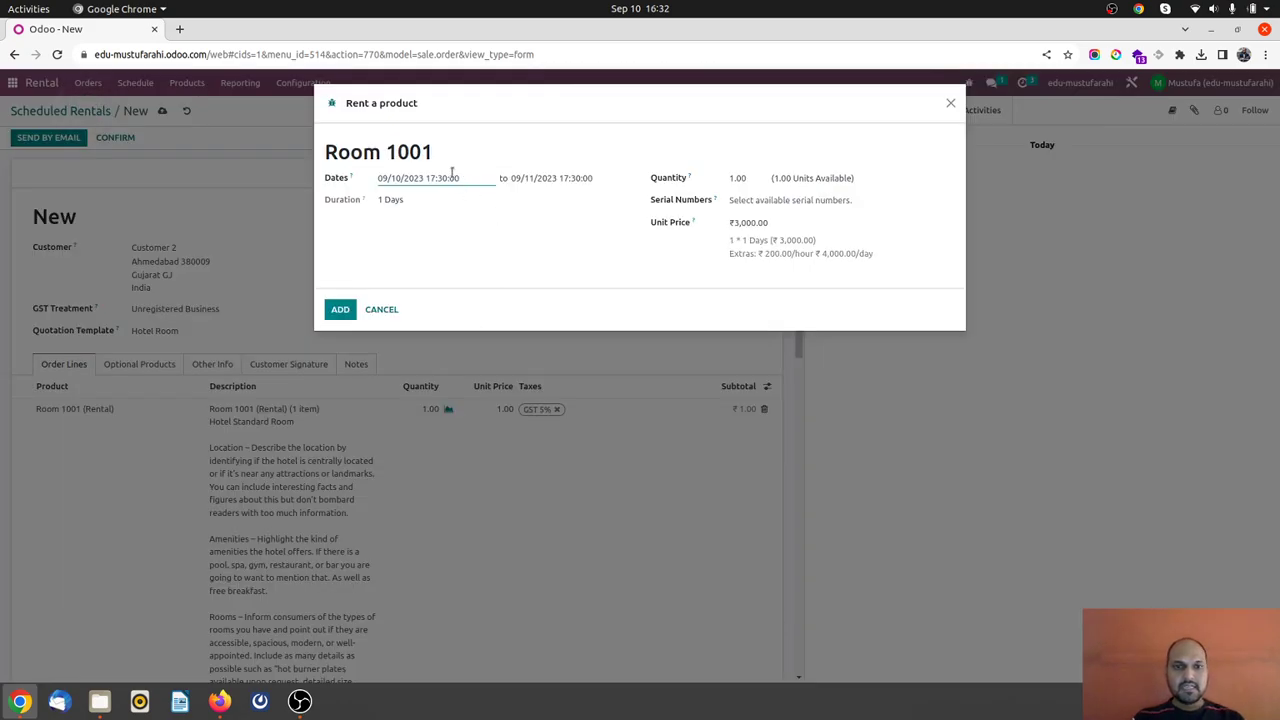
- Set an initial September 9–10 rental period for Room 1001 with an 11 o'clock return hour
click(450, 177)
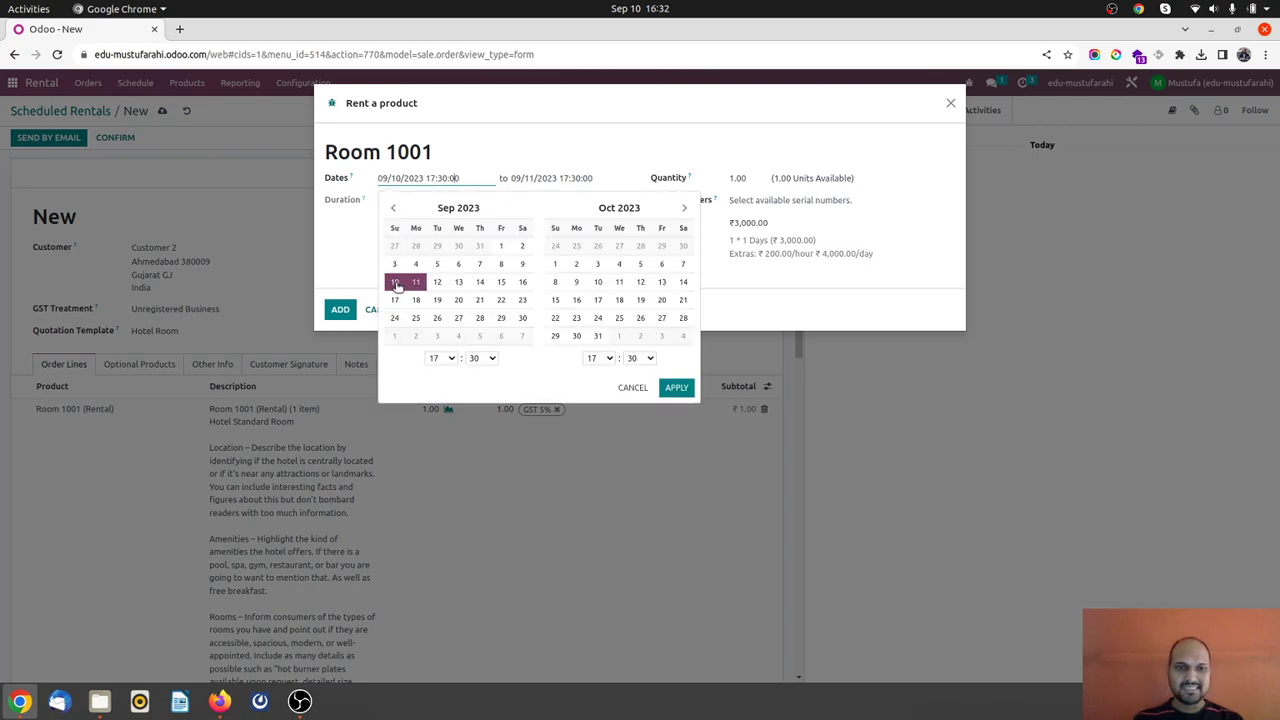
click(522, 264)
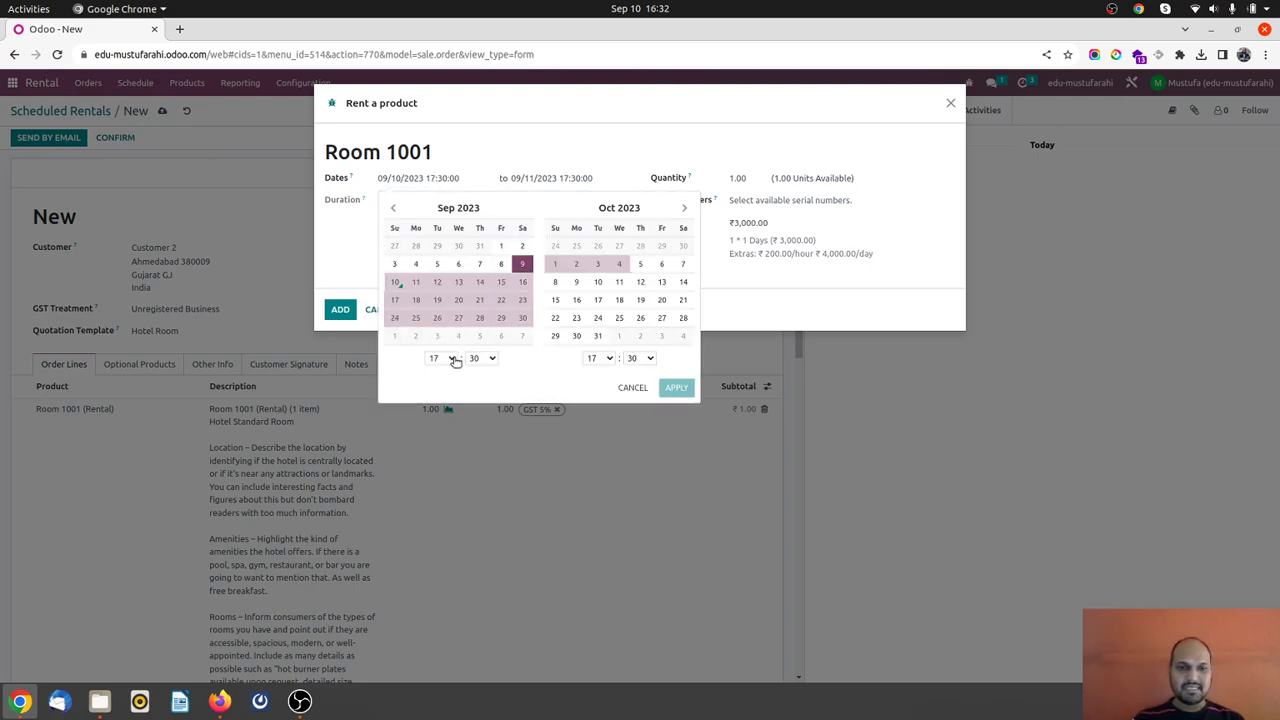
click(399, 285)
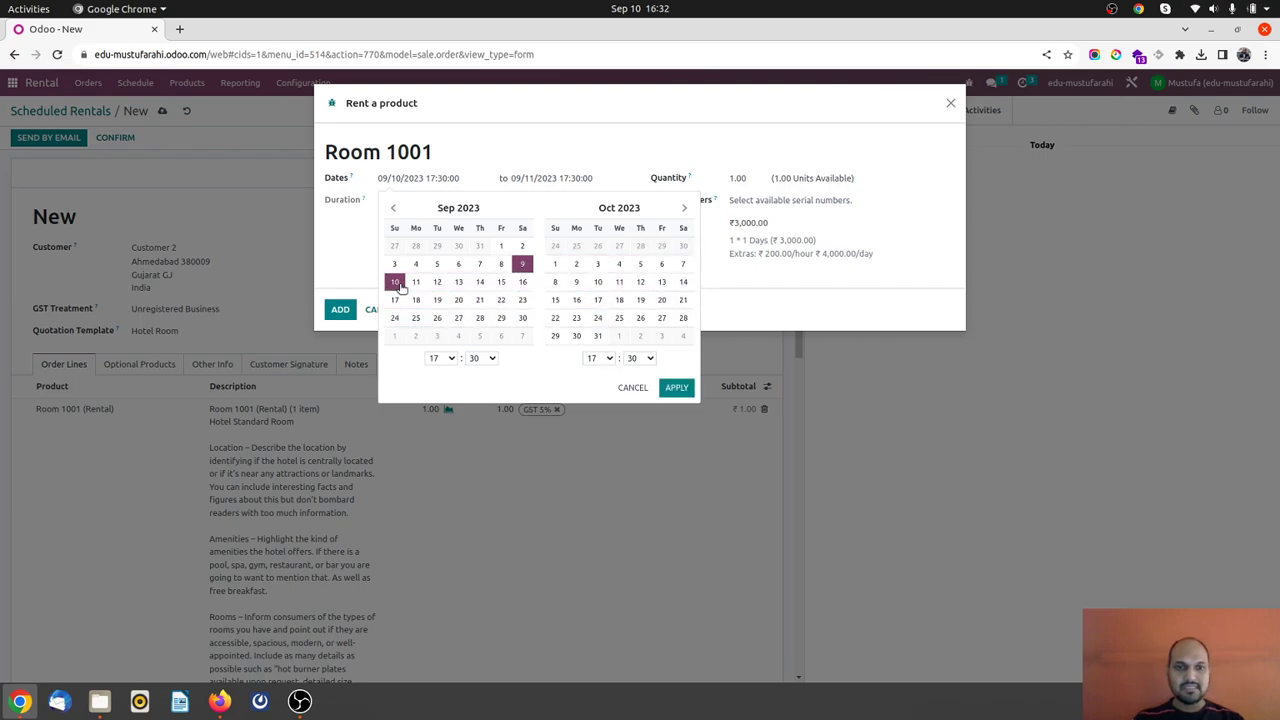
click(604, 360)
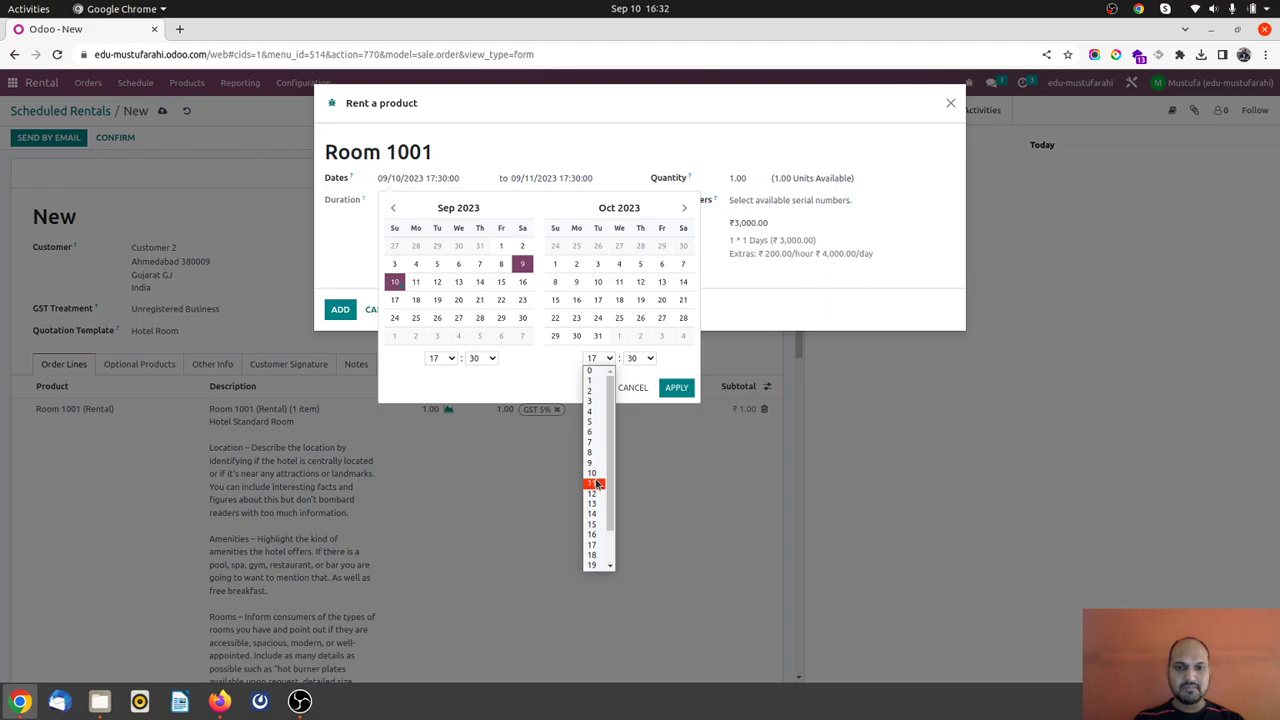
click(597, 484)
click(668, 390)
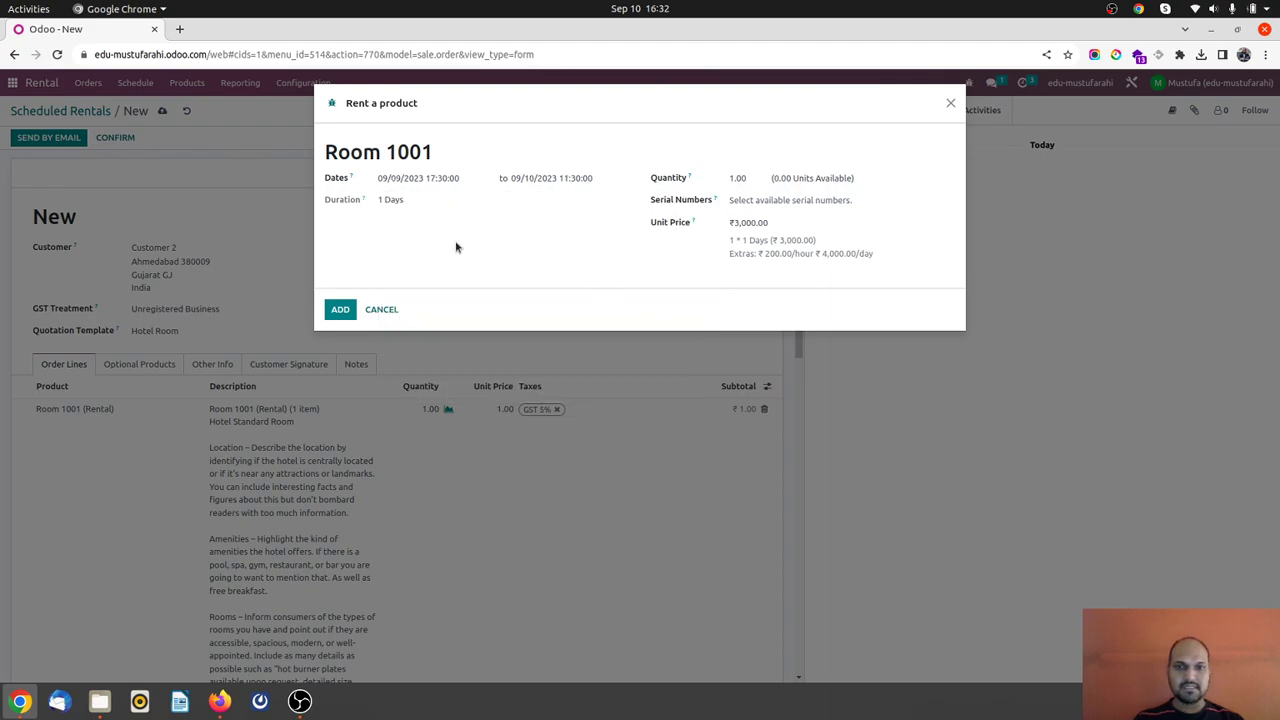
click(760, 201)
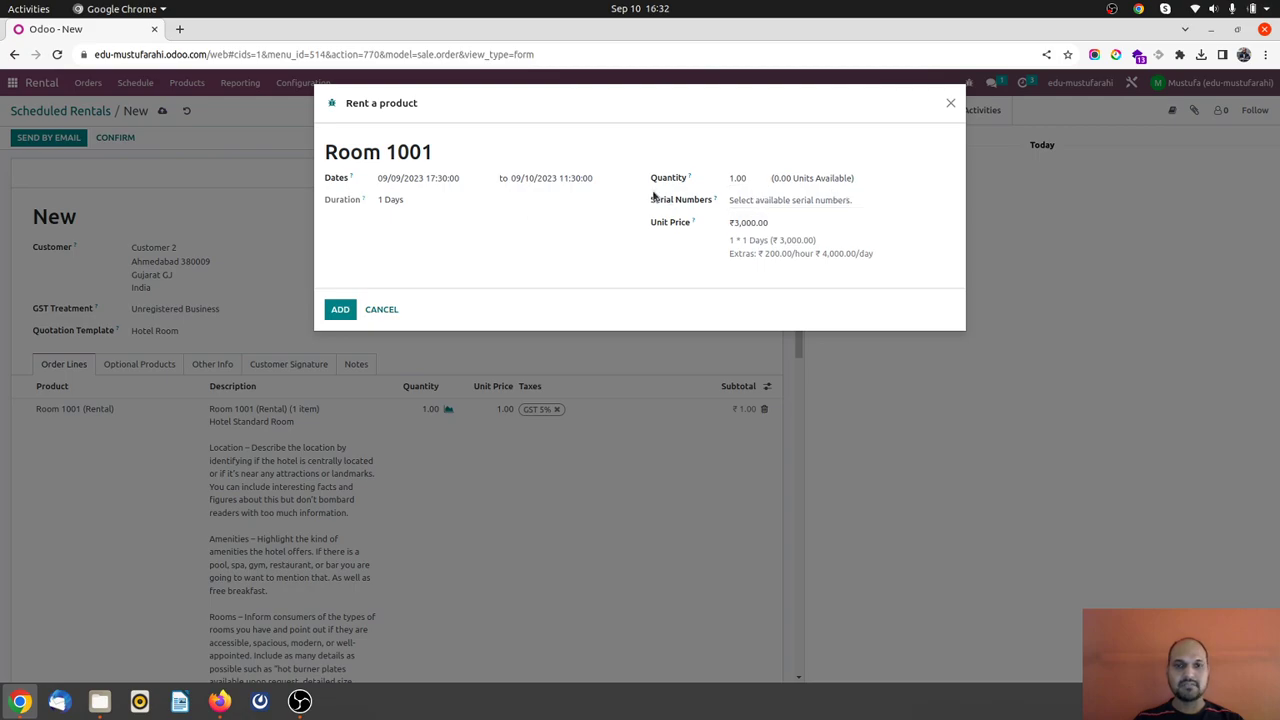
- Change the rental period to 09/11/2023 11:30 through 09/13/2023 10:00
click(553, 178)
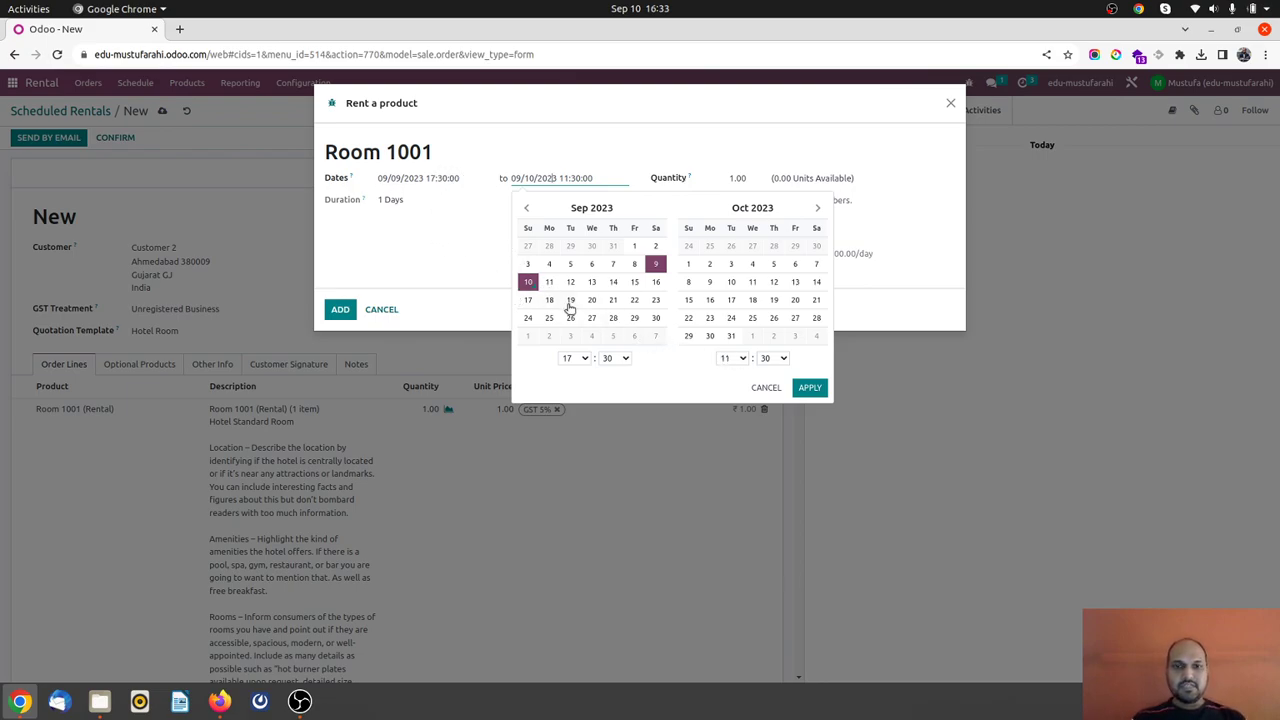
click(550, 281)
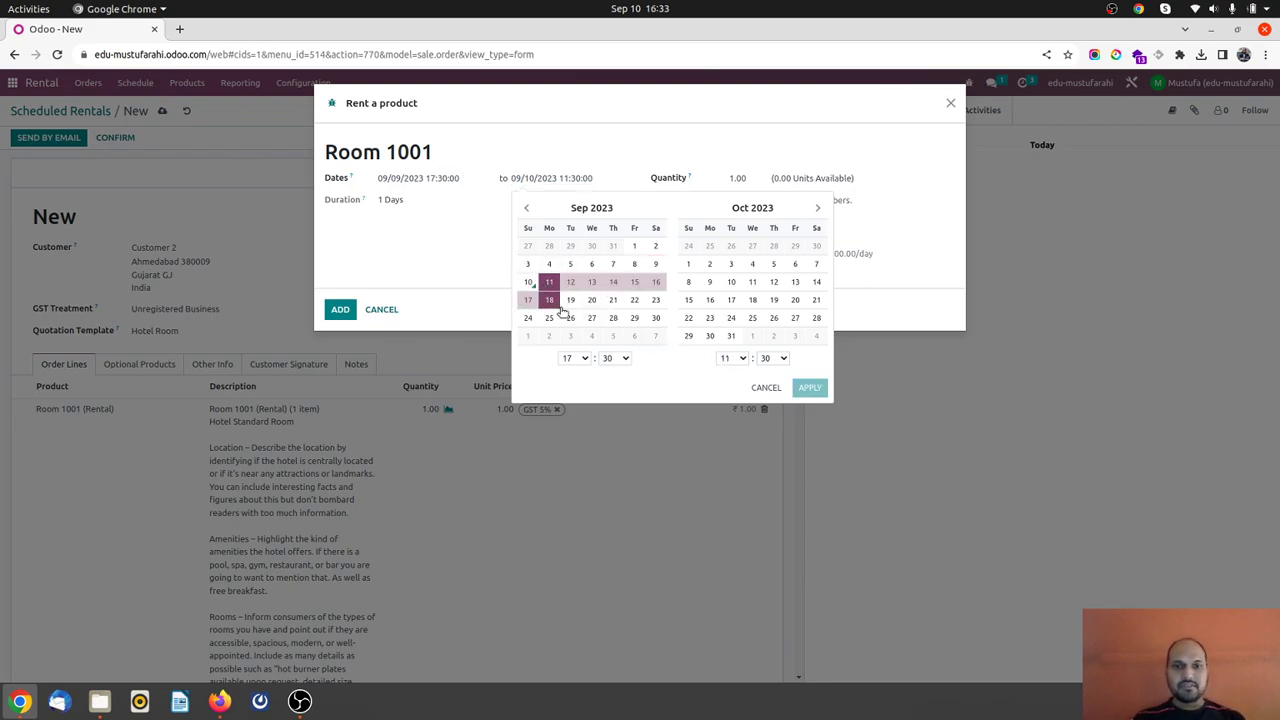
click(576, 357)
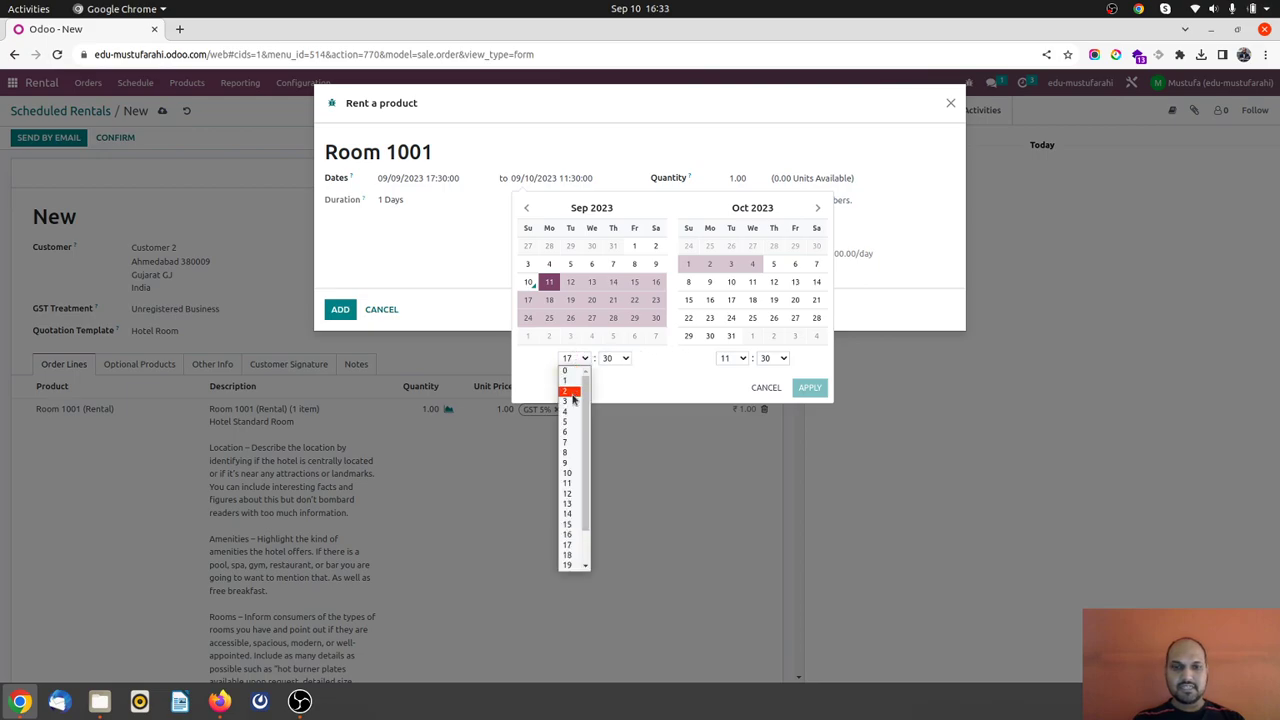
click(572, 493)
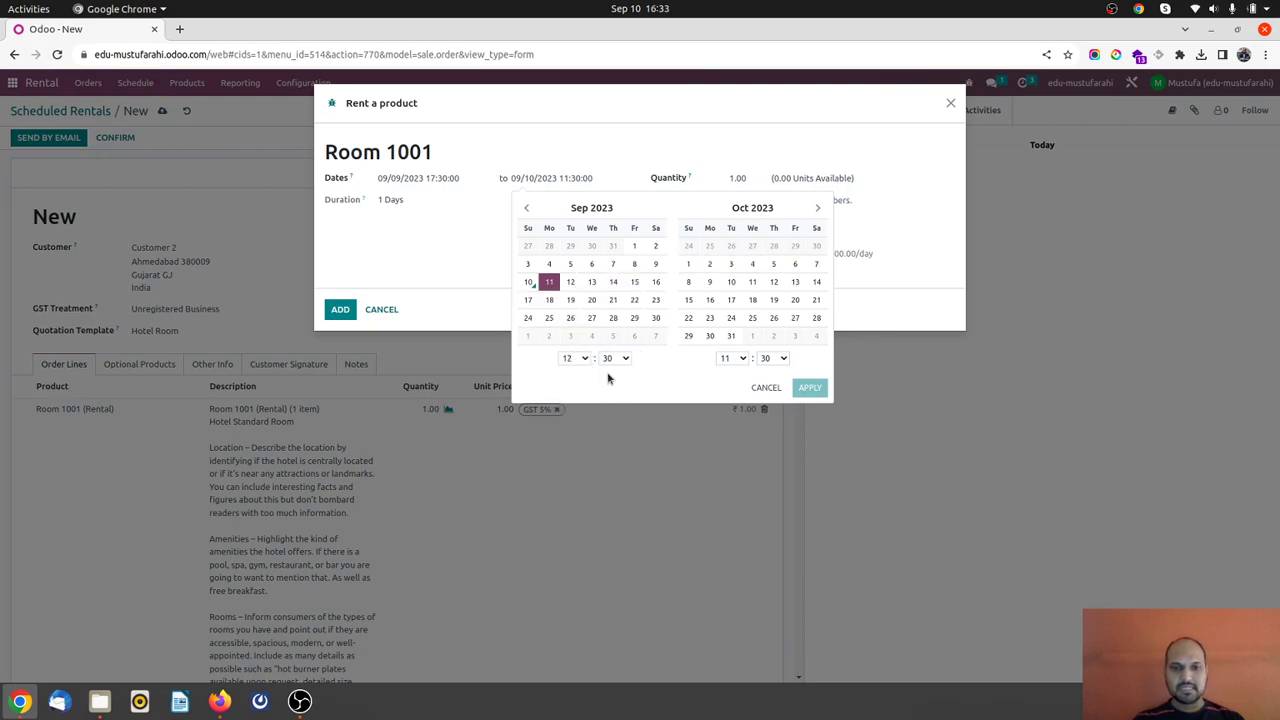
click(577, 358)
click(576, 484)
click(591, 282)
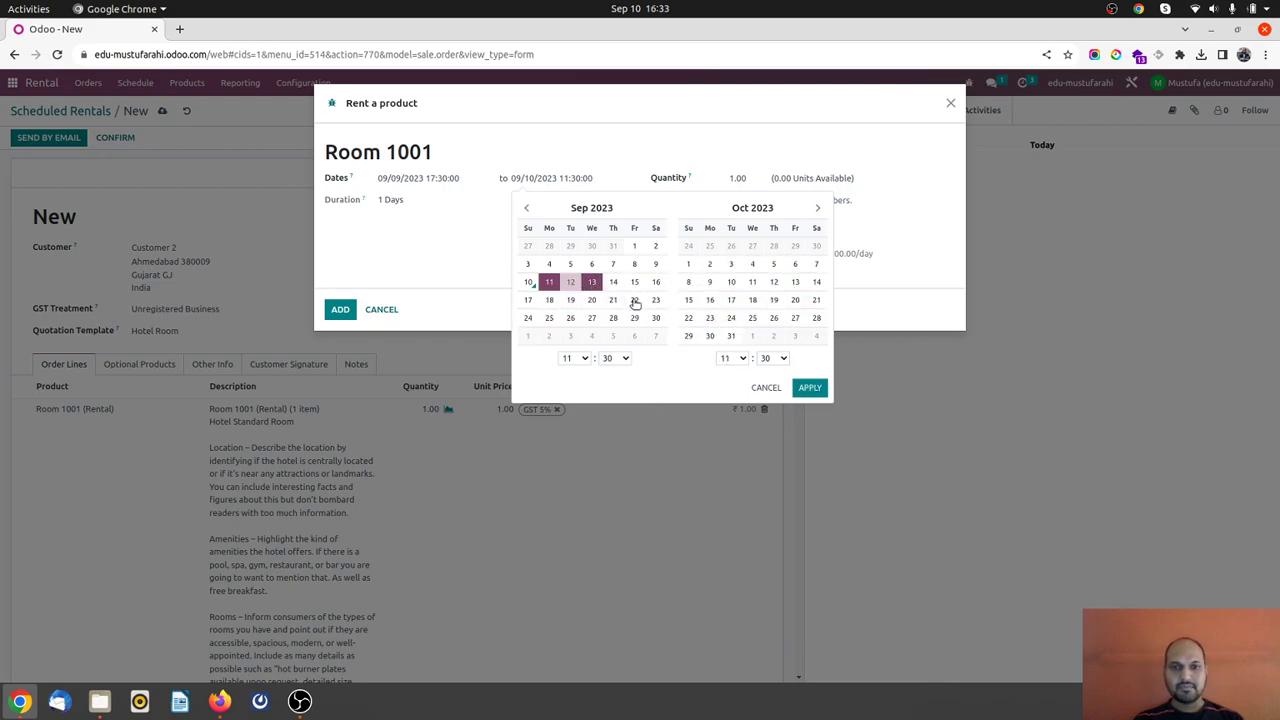
click(731, 358)
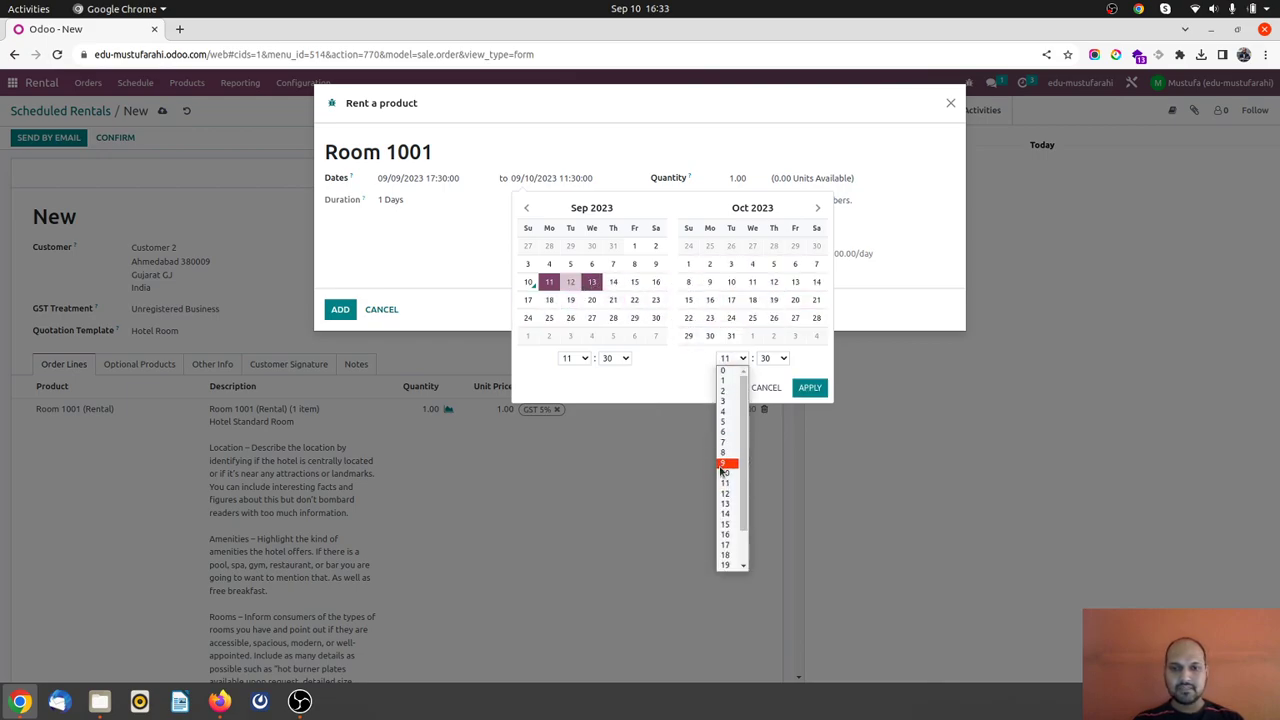
click(723, 473)
click(766, 357)
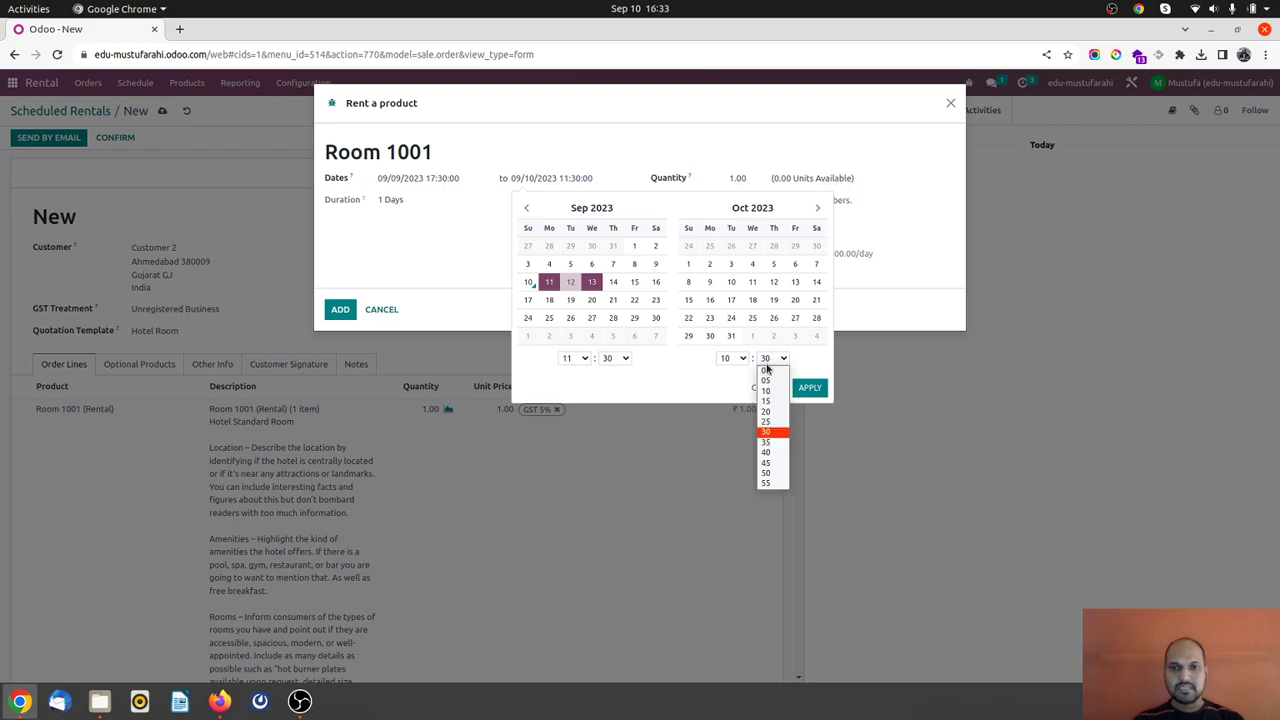
click(771, 371)
click(809, 387)
- Assign serial number 1001 and add the Room 1001 rental to the order
click(750, 203)
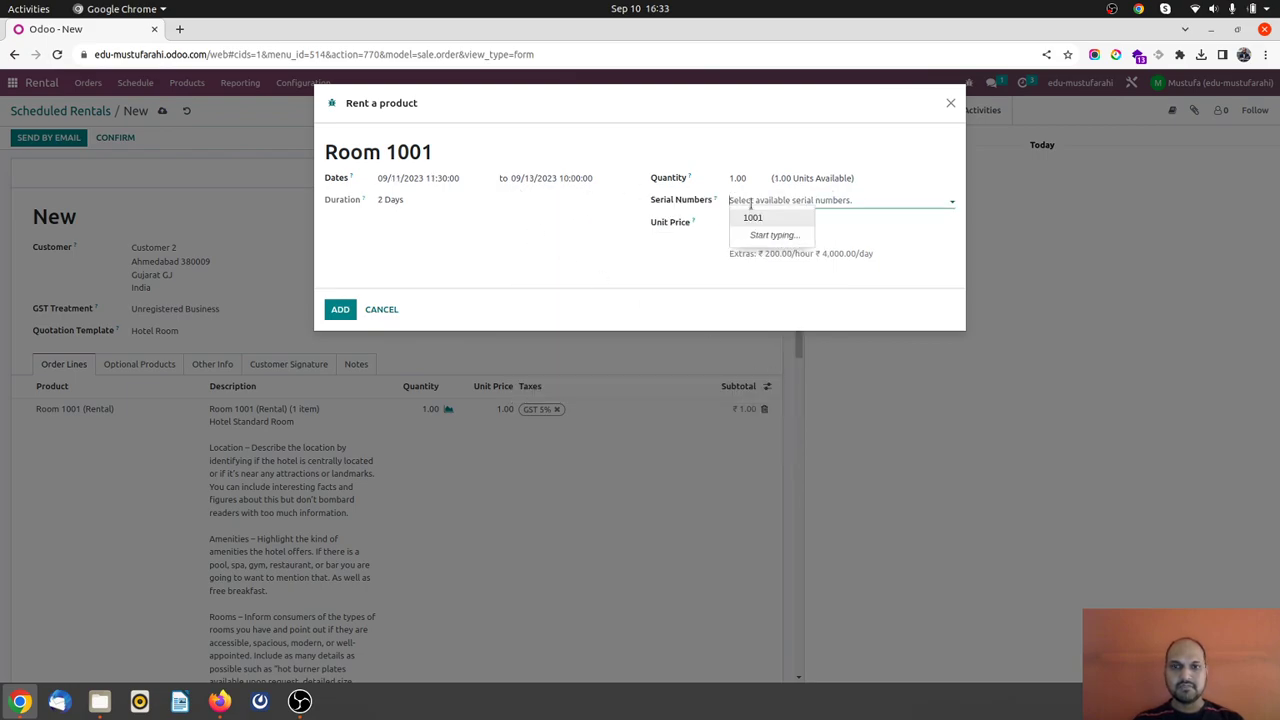
click(754, 219)
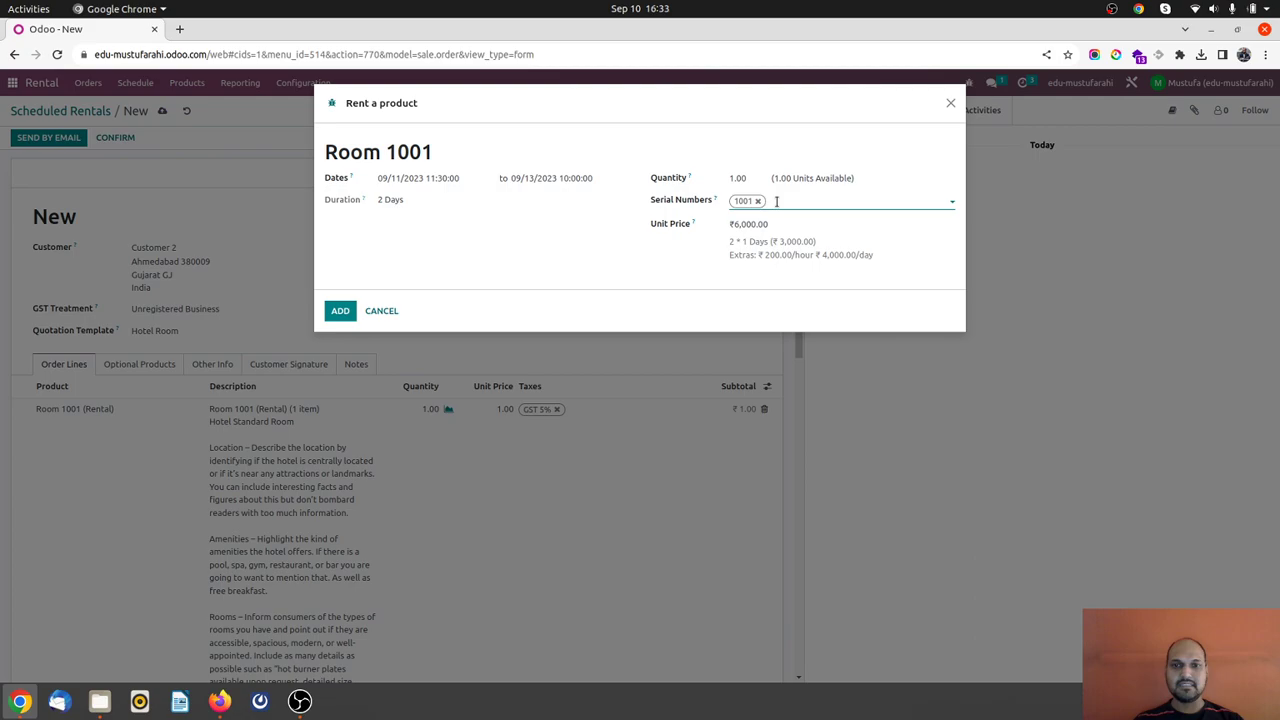
click(340, 311)
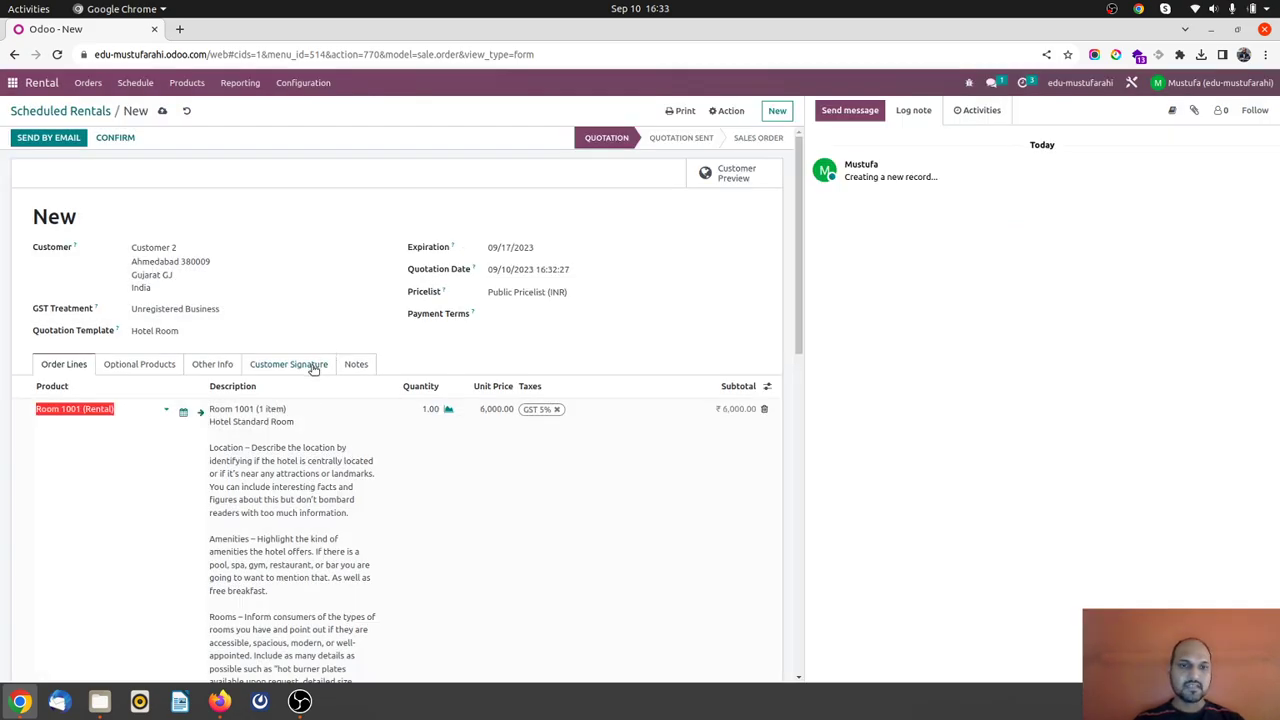
- Save Customer 2's Room 1001 quotation as S00013, totalling ₹6,300.00 with GST
scroll(314, 366, down, 10)
scroll(314, 366, up, 8)
scroll(311, 366, up, 1)
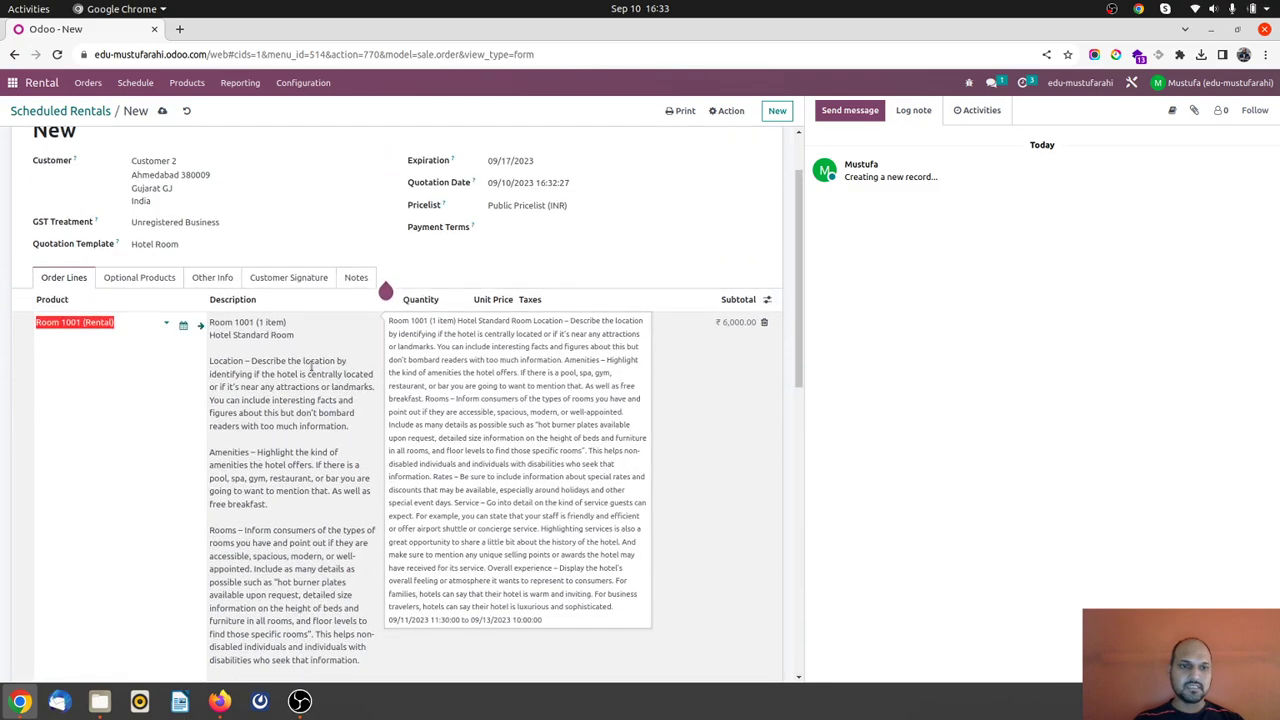
scroll(311, 366, down, 10)
scroll(311, 369, up, 12)
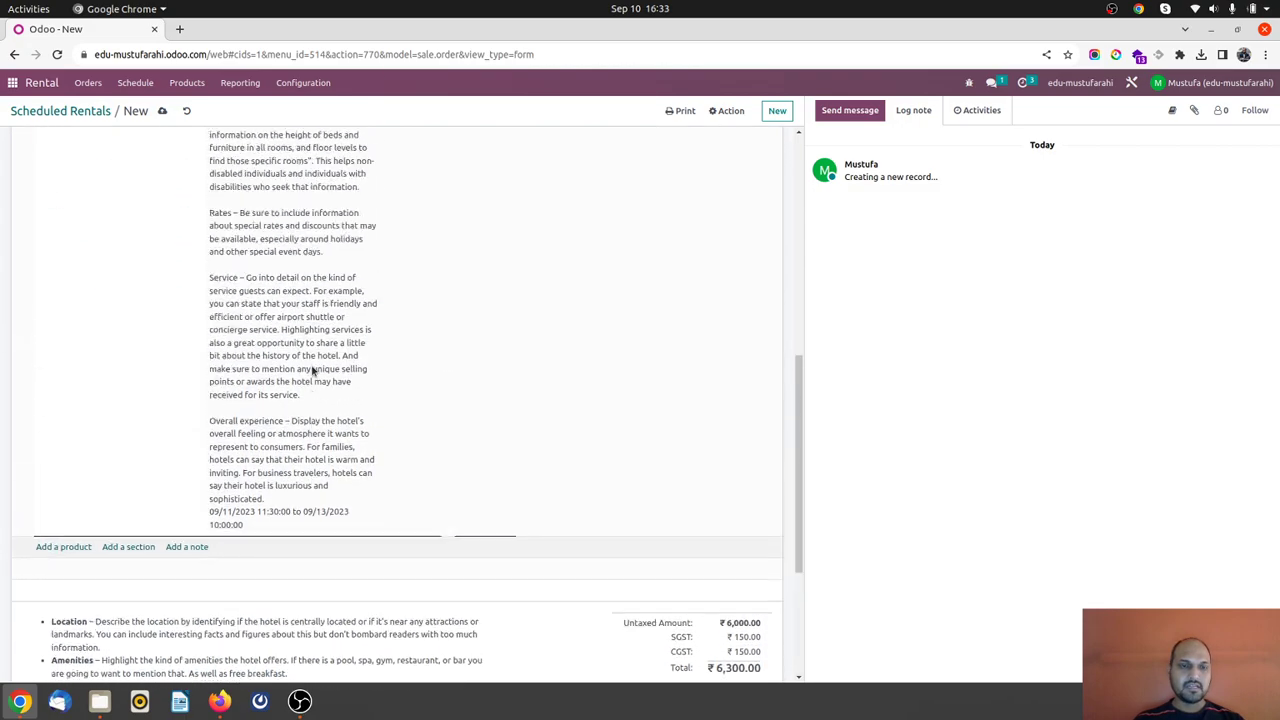
click(163, 111)
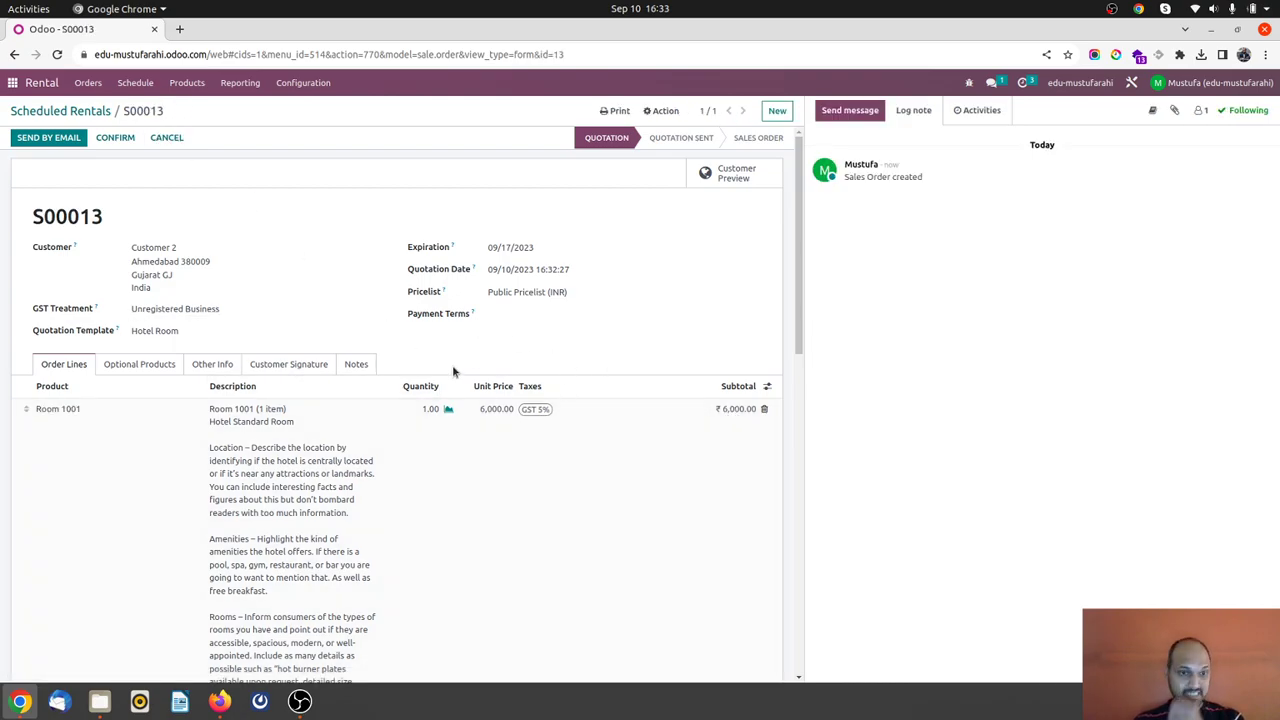
click(735, 180)
scroll(677, 251, down, 6)
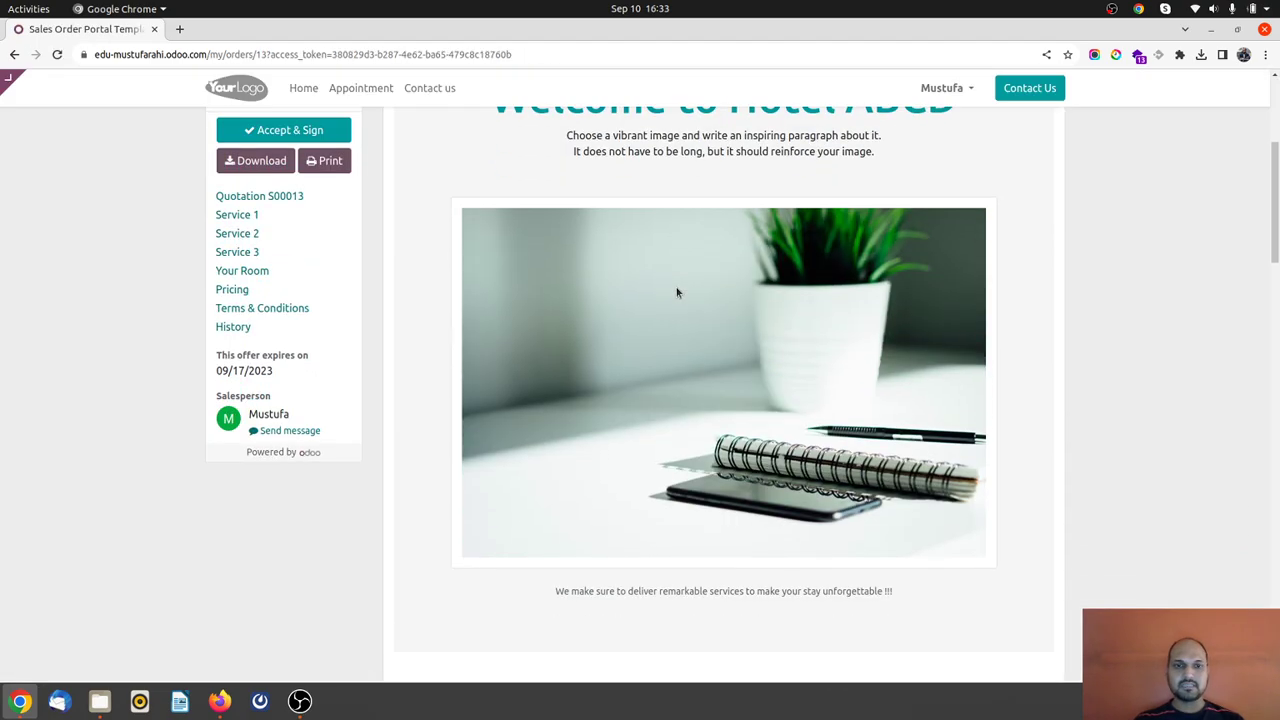
scroll(676, 287, down, 15)
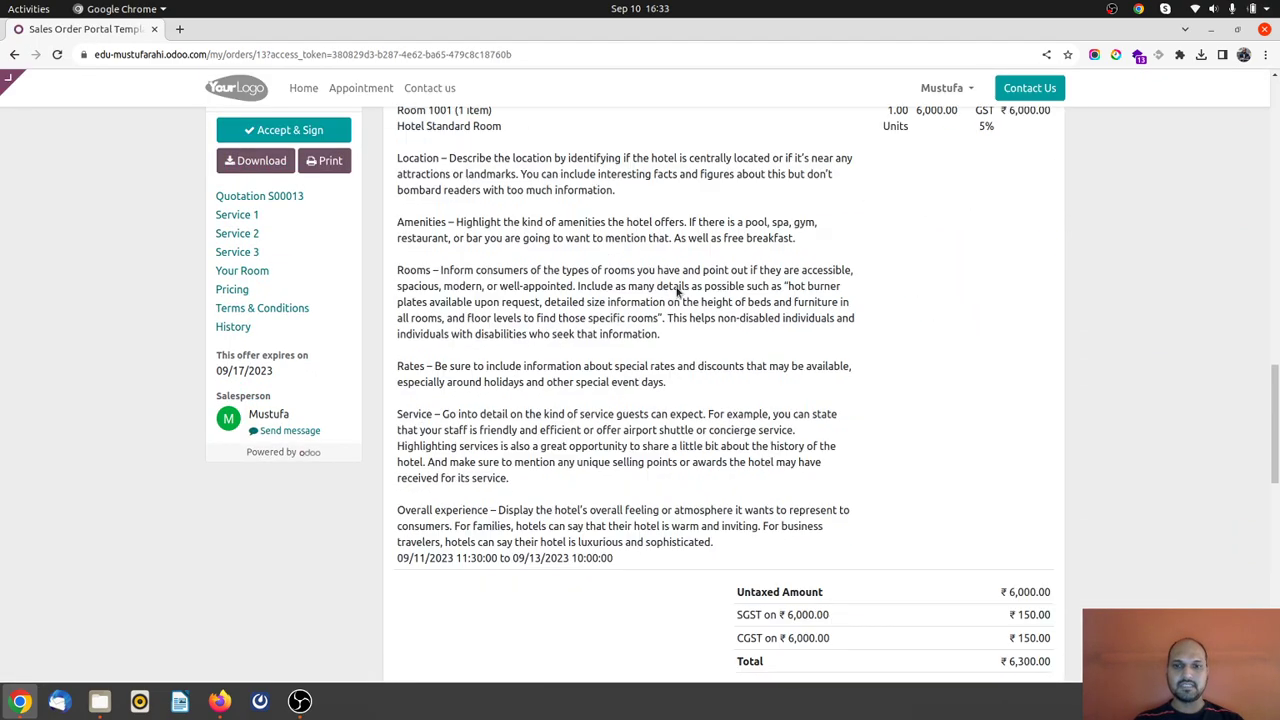
scroll(677, 290, up, 5)
scroll(677, 290, down, 4)
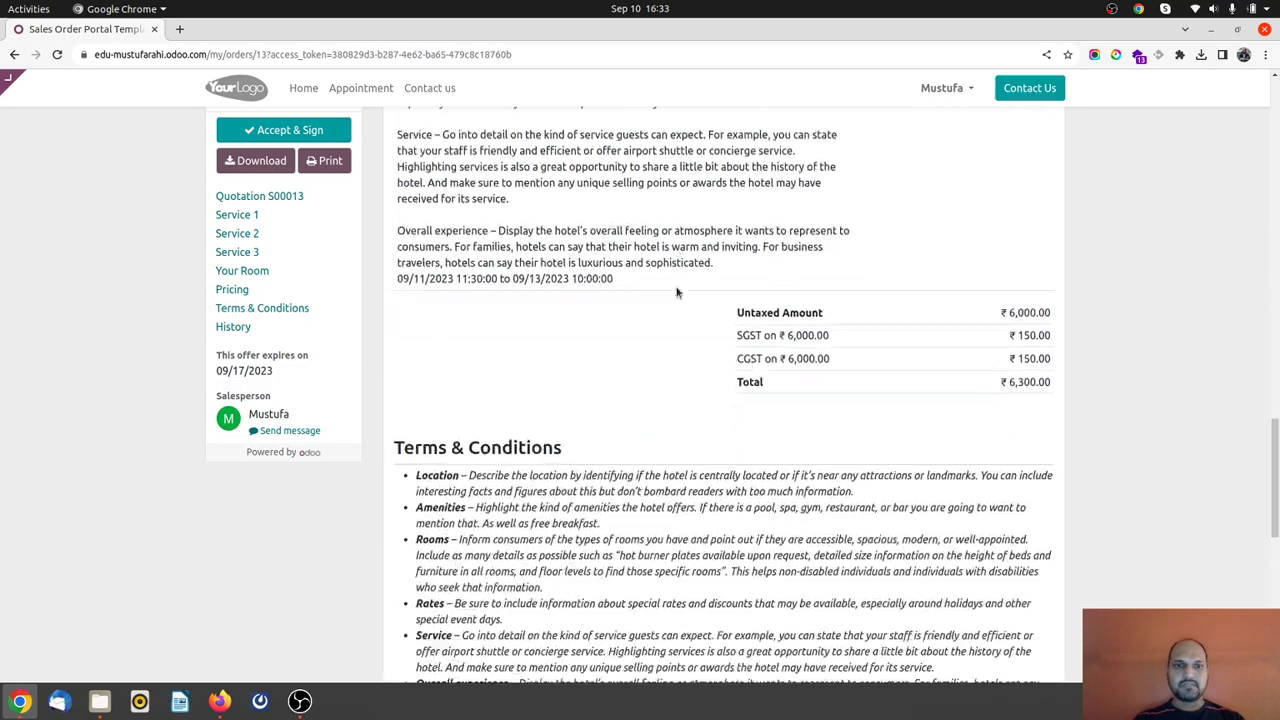
scroll(677, 290, up, 10)
scroll(677, 290, down, 2)
scroll(677, 290, up, 6)
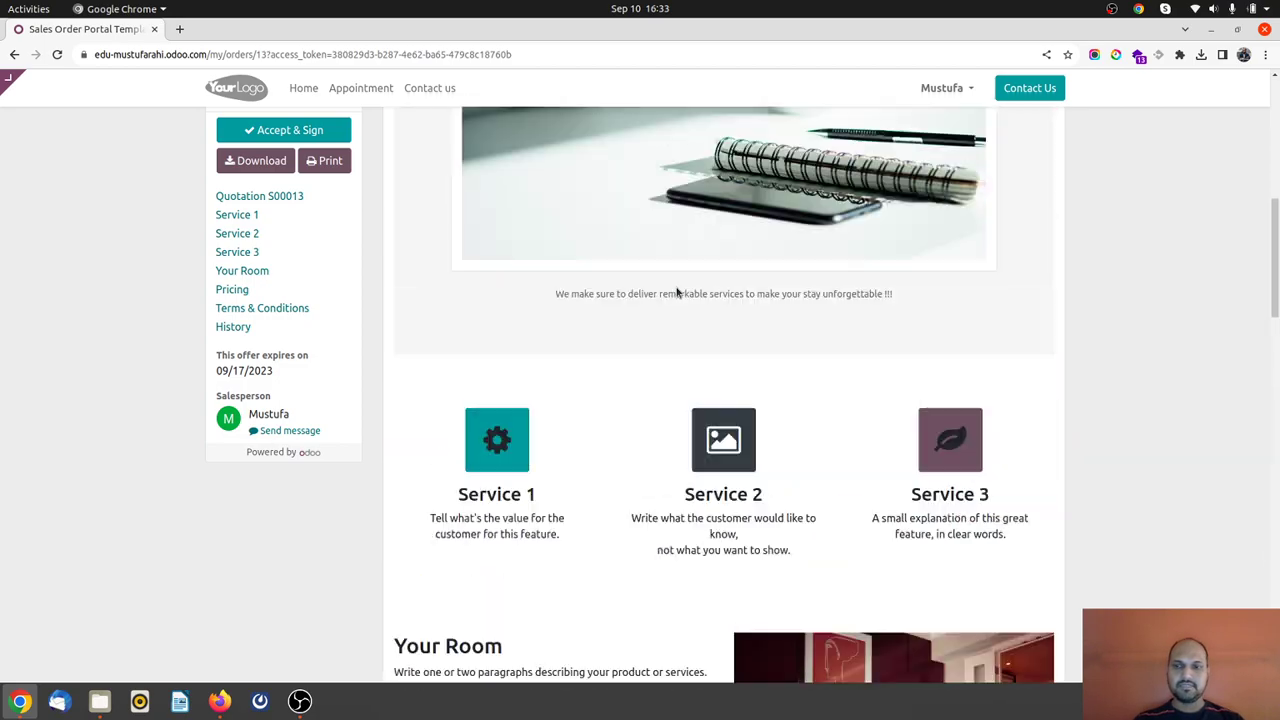
scroll(676, 292, down, 6)
scroll(612, 560, down, 10)
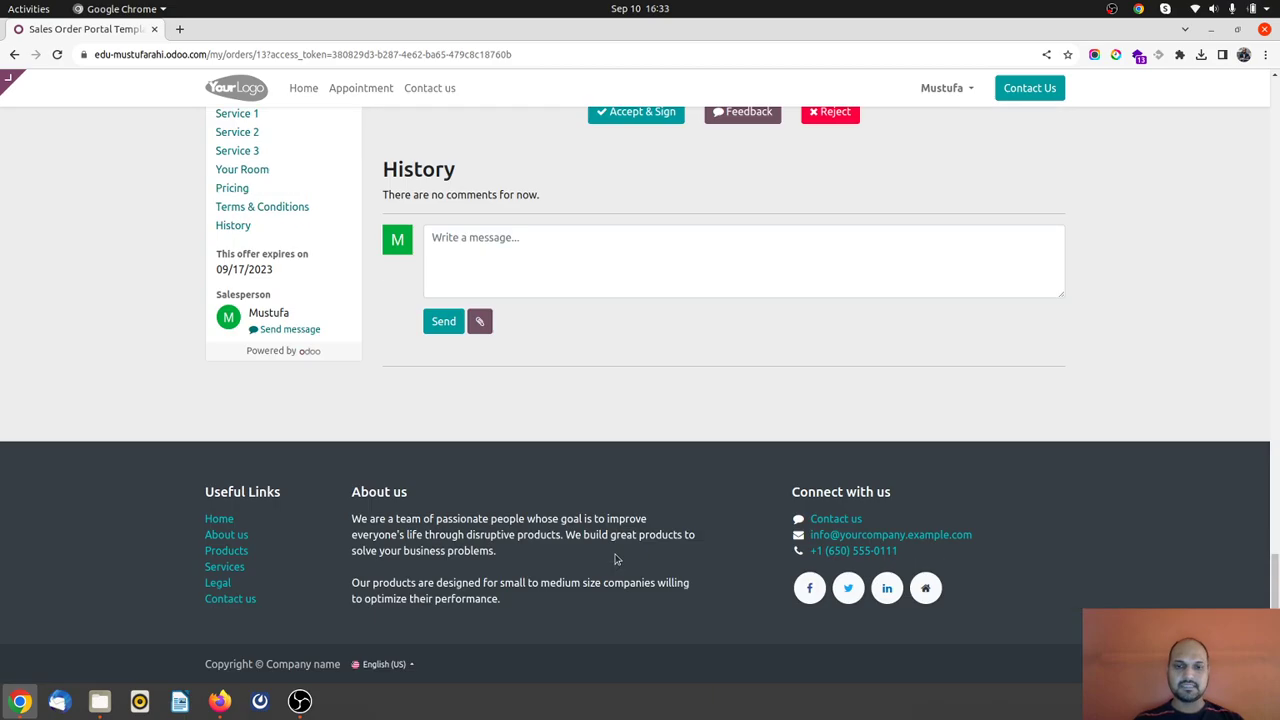
scroll(537, 329, up, 20)
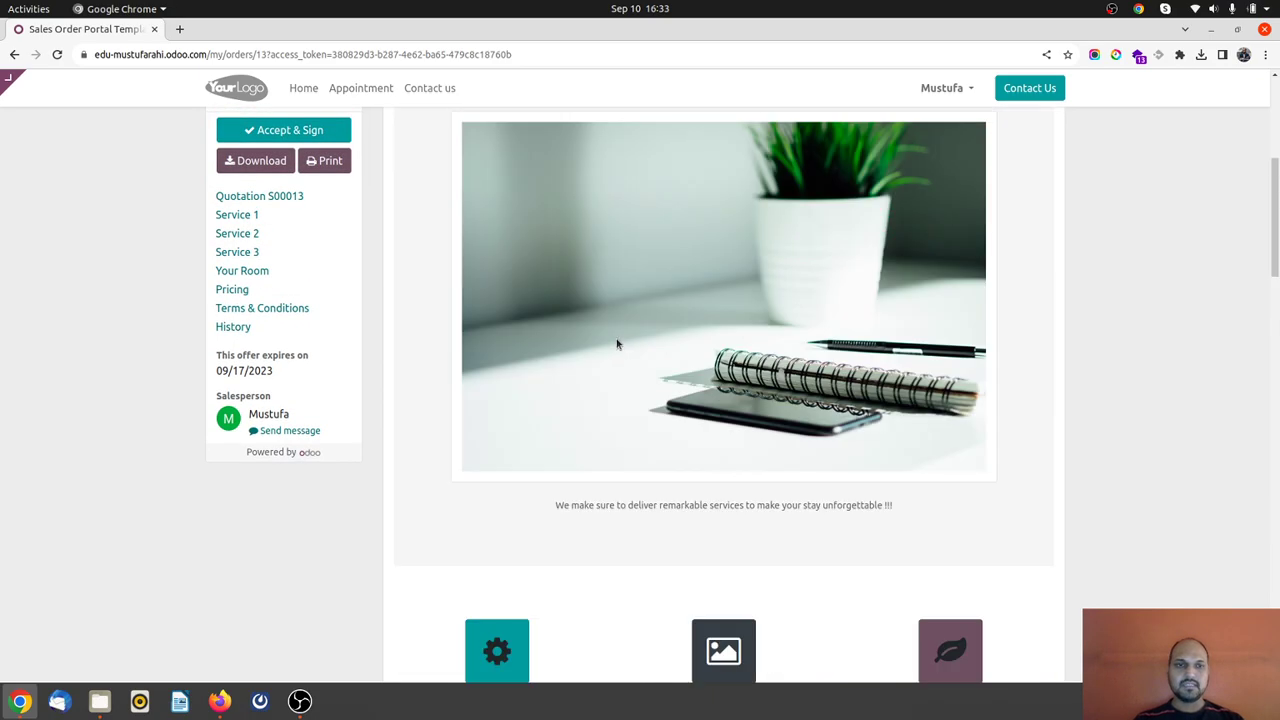
mouse_move(14, 82)
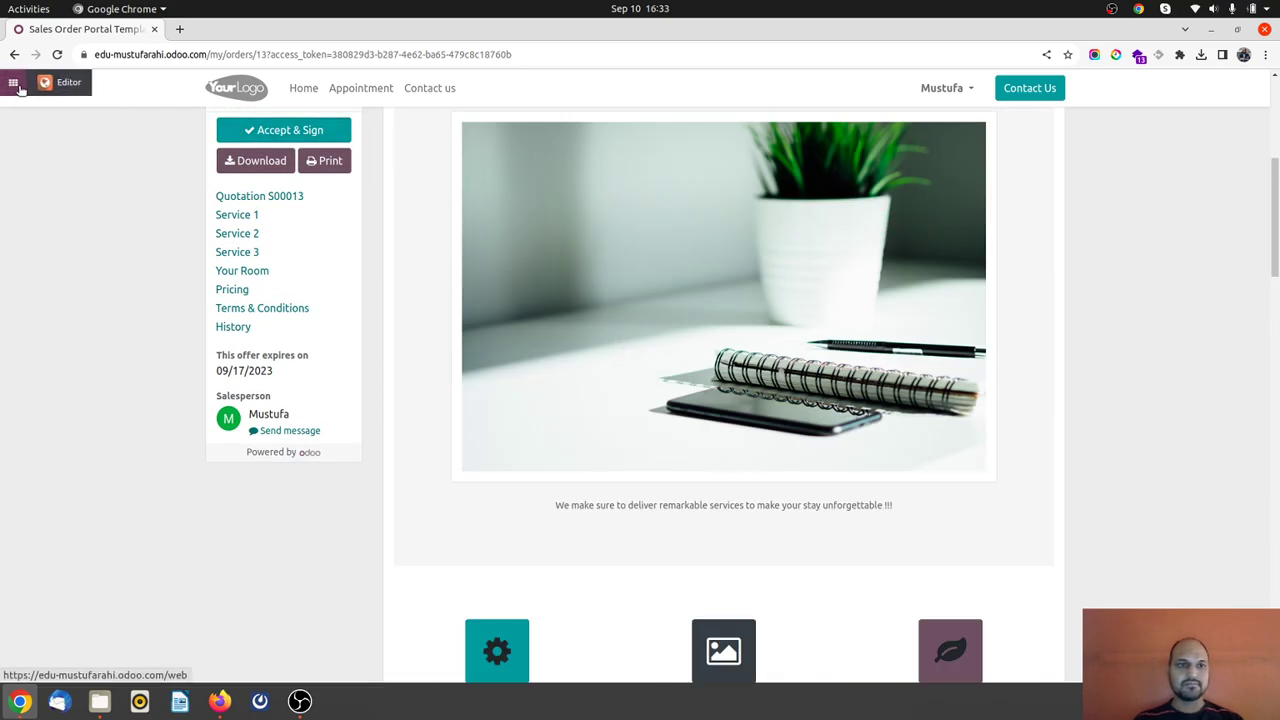
scroll(580, 137, up, 5)
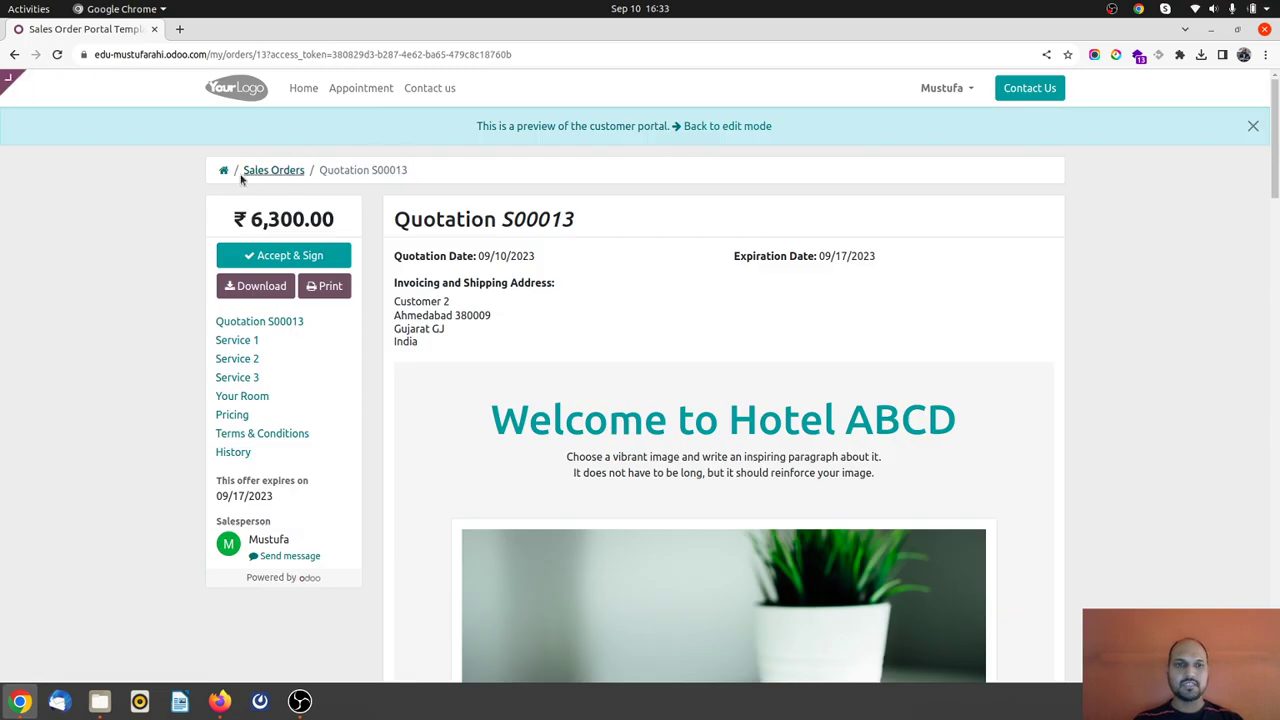
click(717, 131)
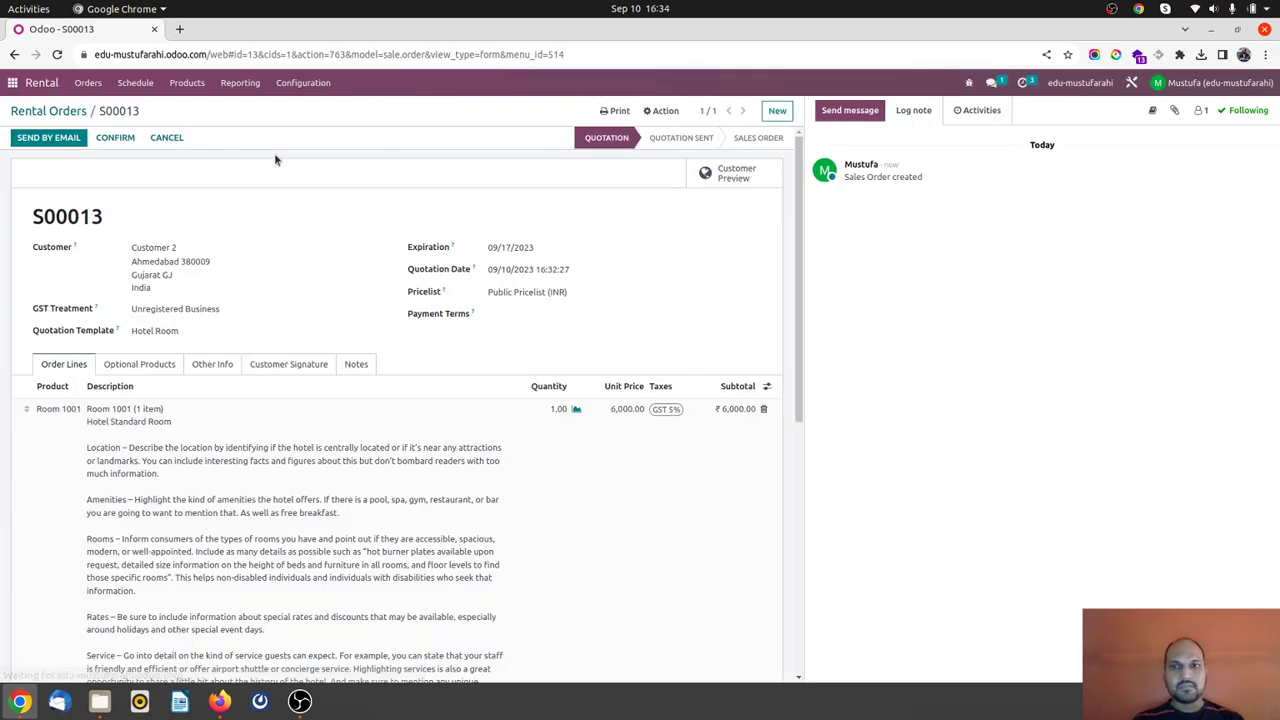
- Open S00013 from Customer 2's Sep 11–13 Room 1001 schedule booking and confirm it
click(88, 83)
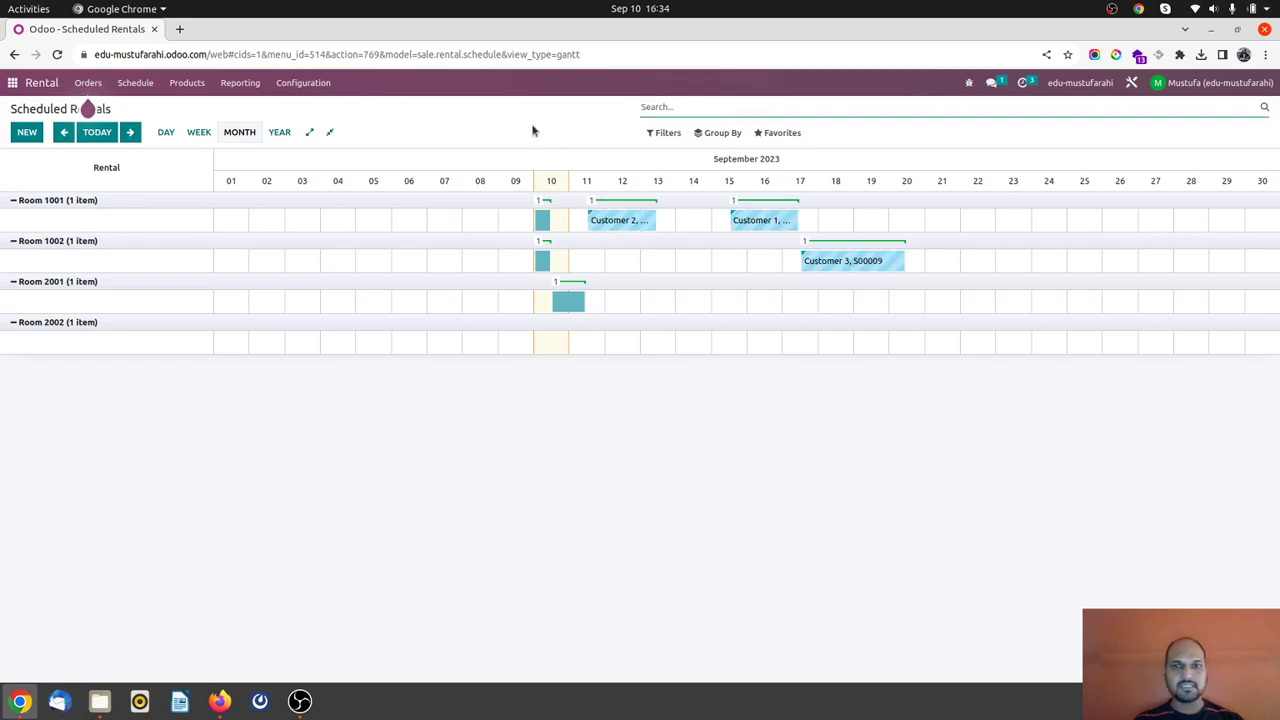
click(631, 229)
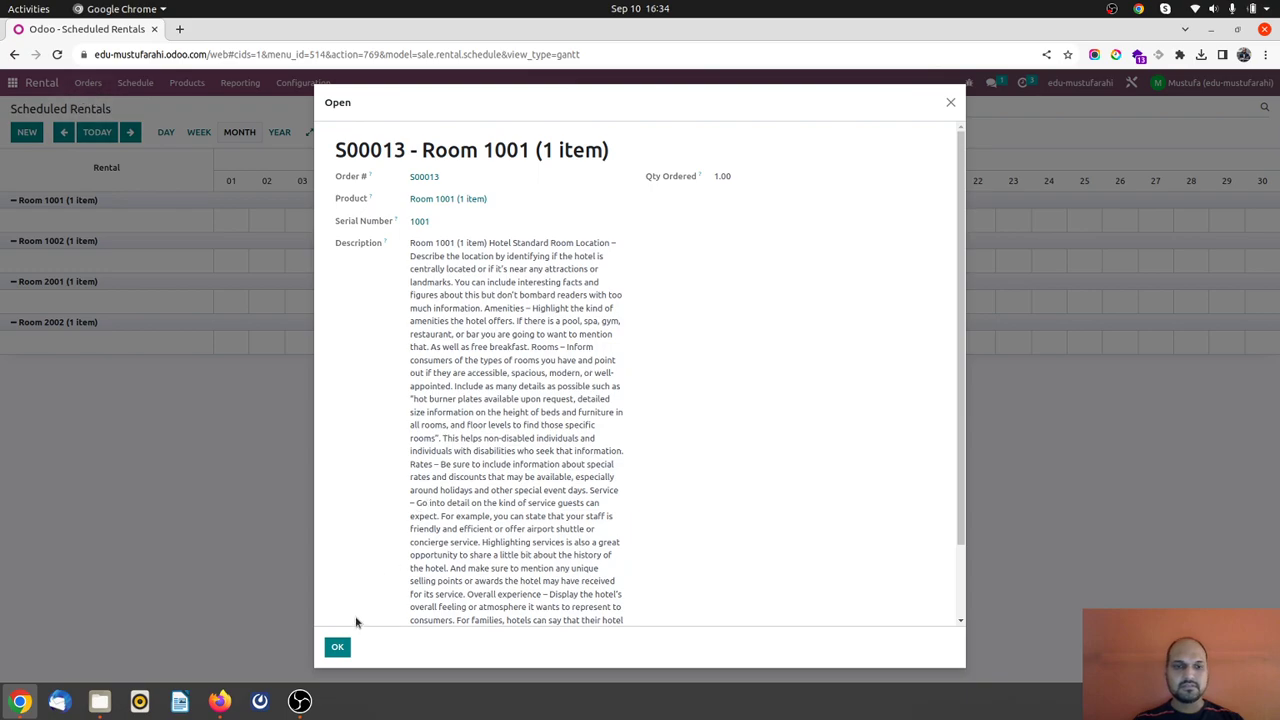
click(338, 647)
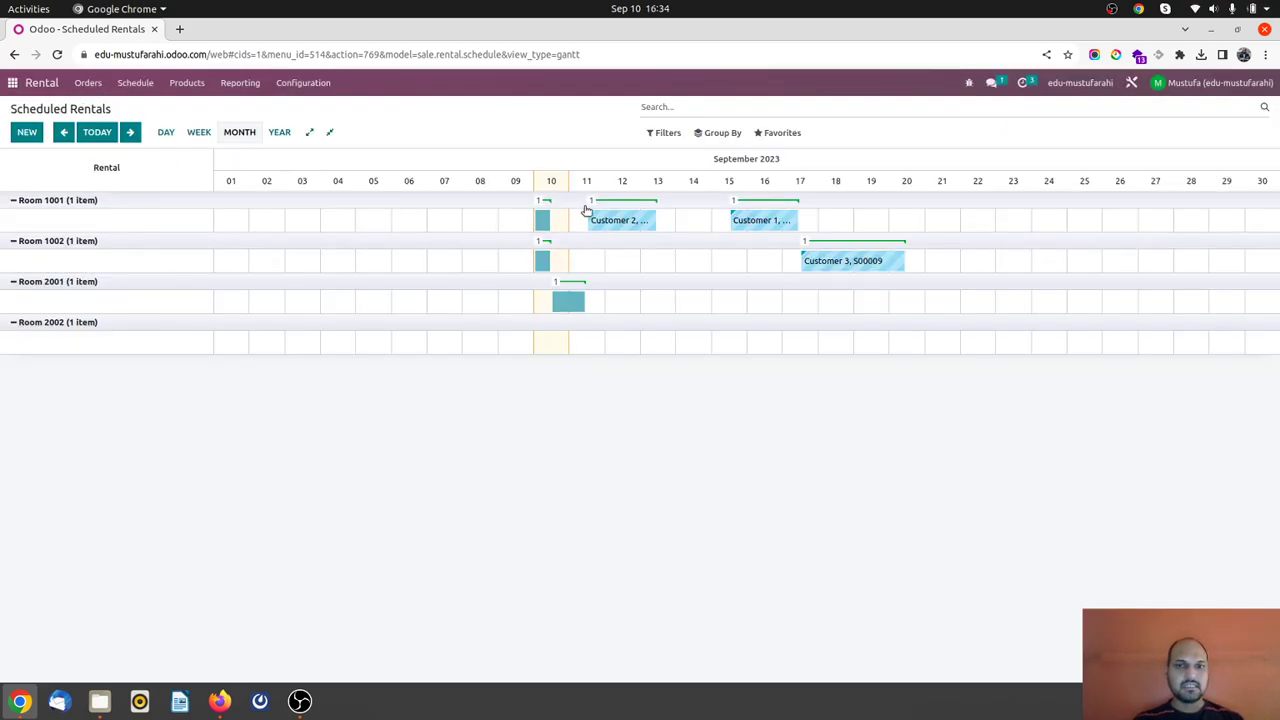
click(594, 218)
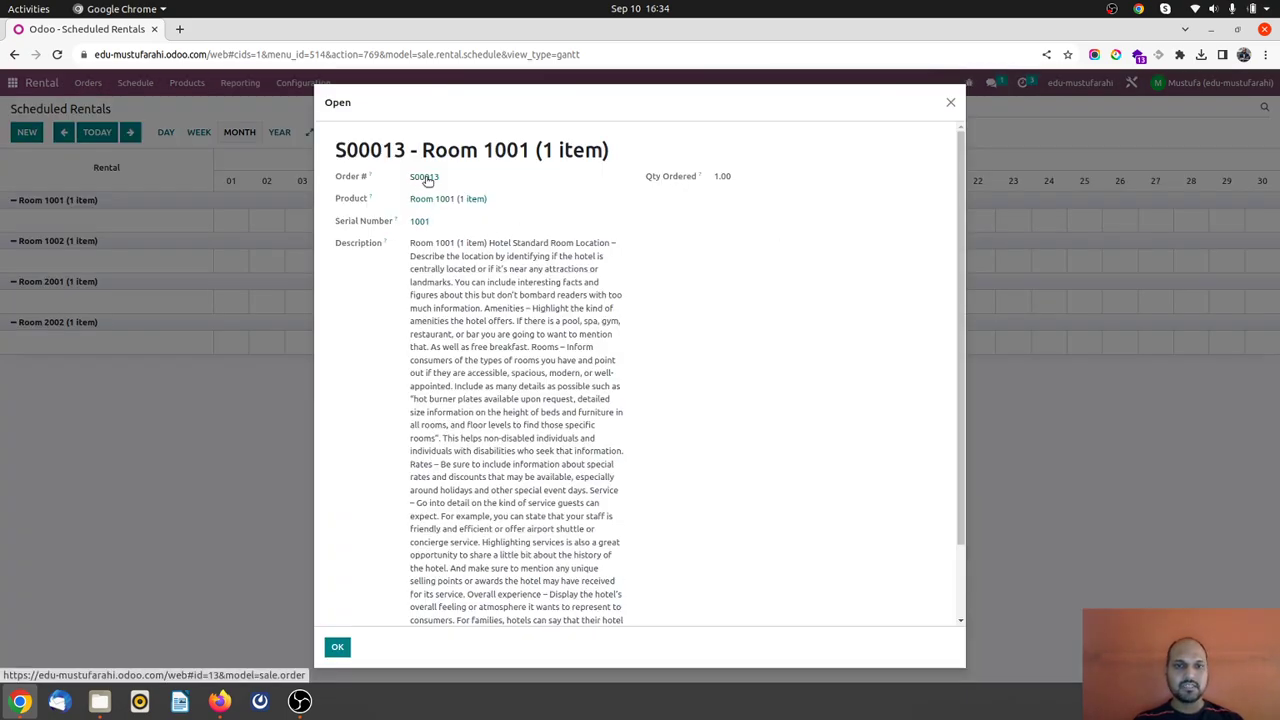
click(424, 177)
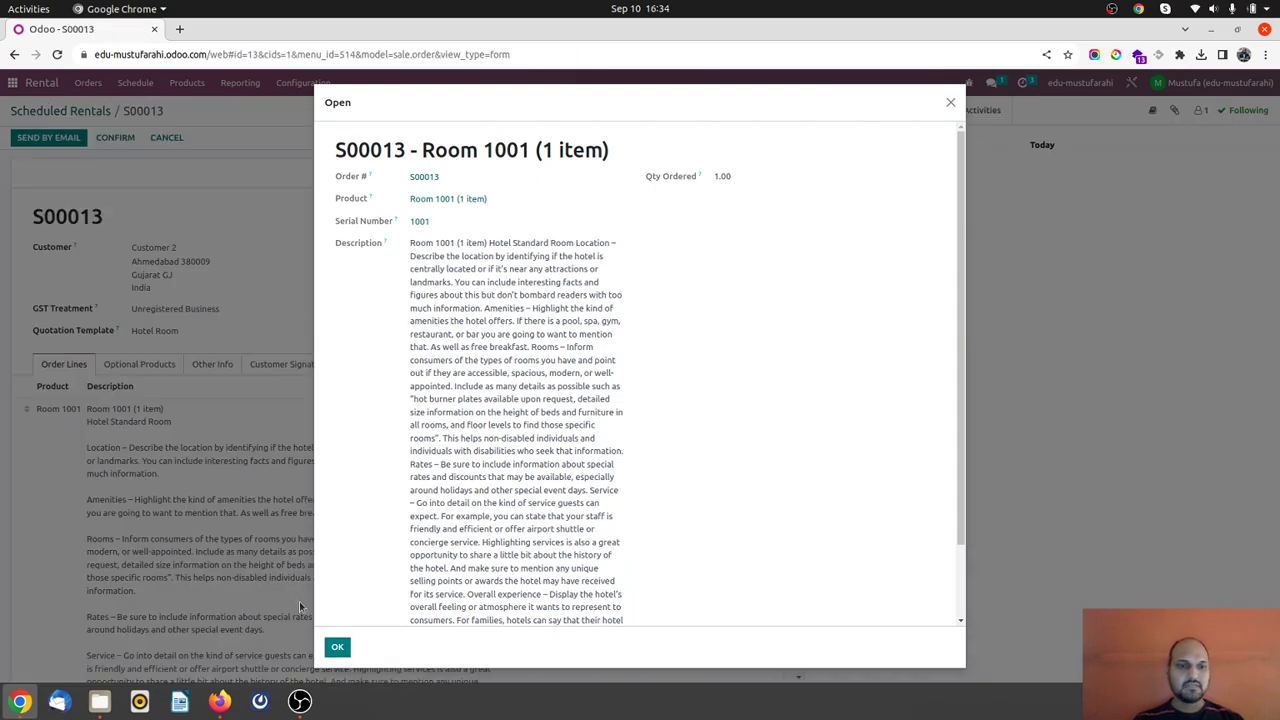
click(337, 647)
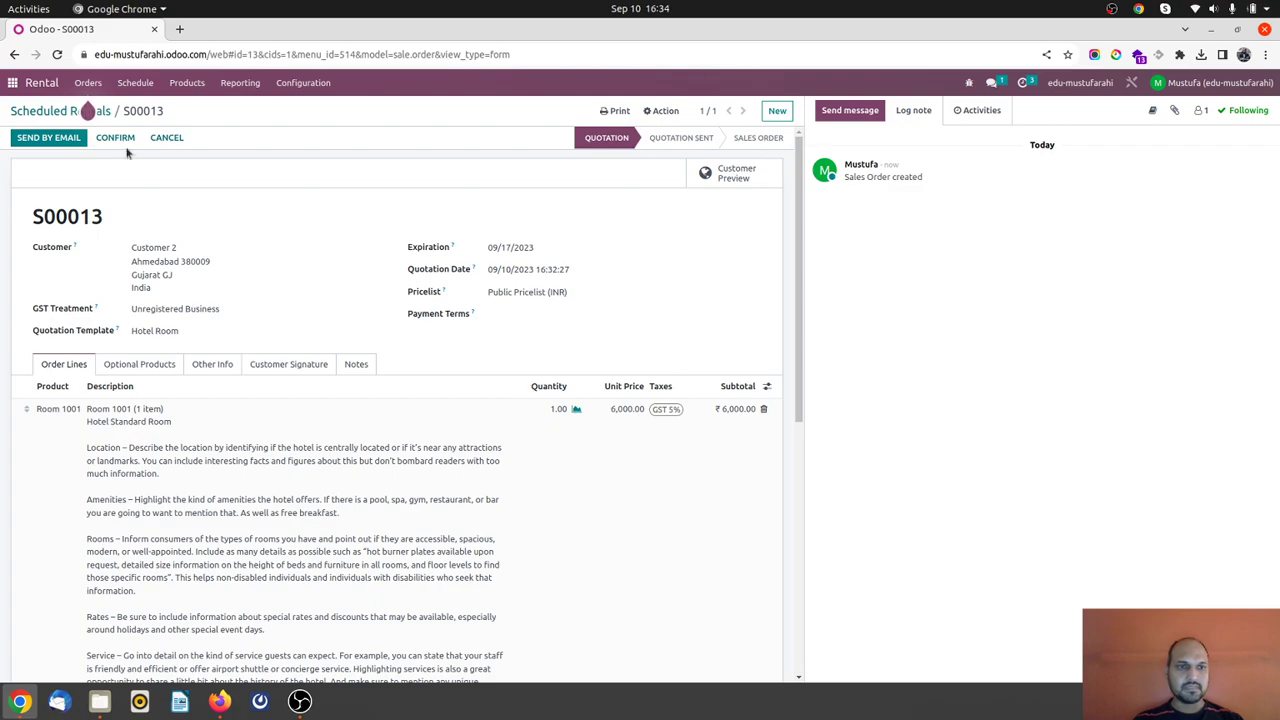
click(125, 143)
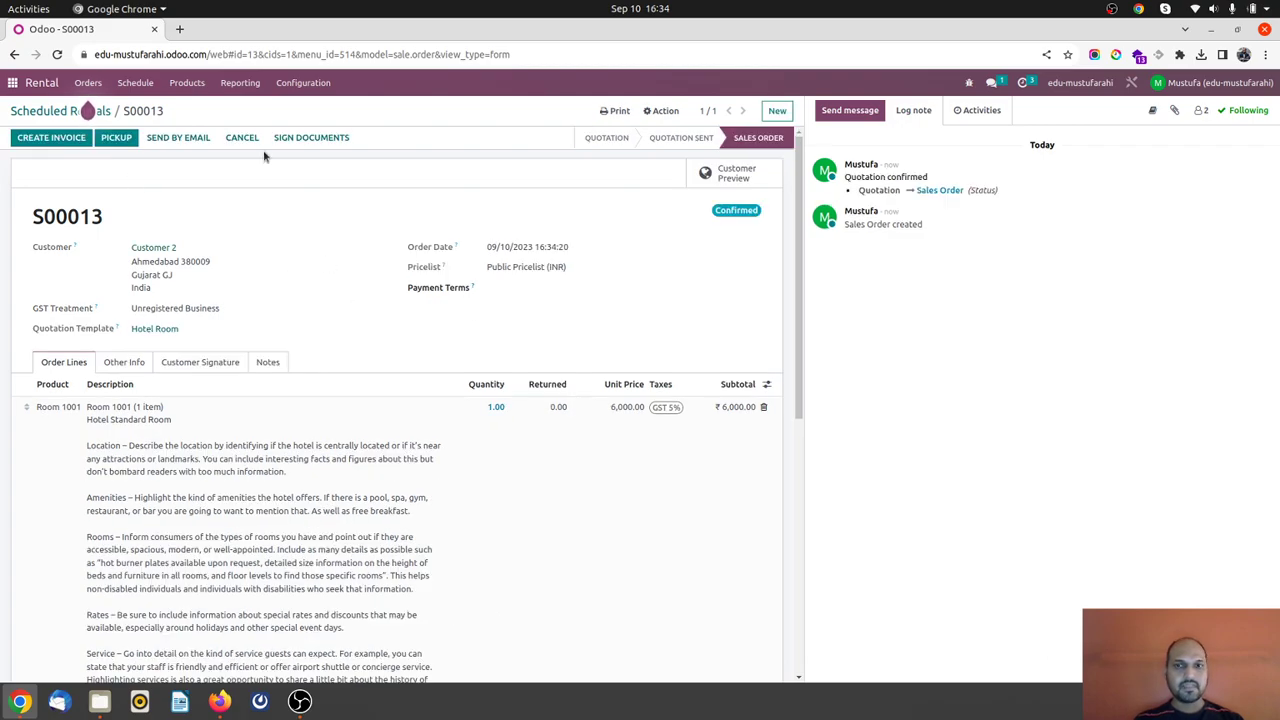
- Verify Customer 2's reserved Sep 11–13 Room 1001 booking by reopening S00013 from the schedule
click(86, 110)
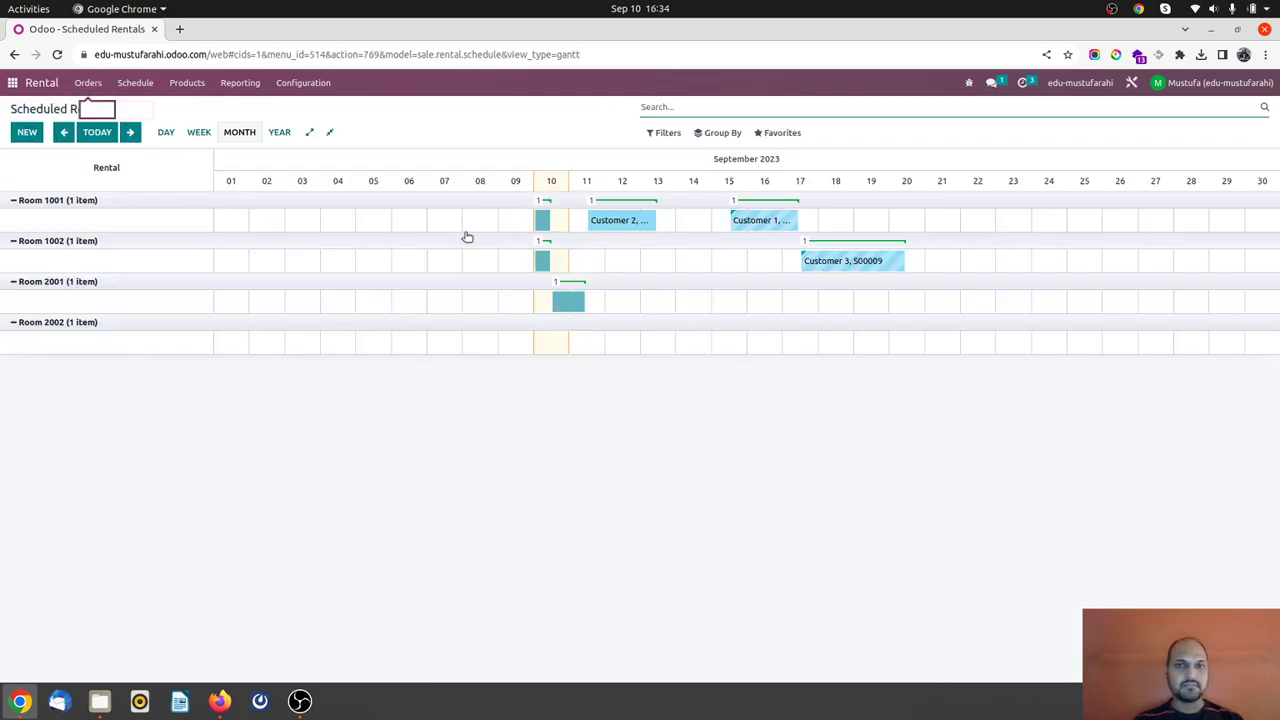
click(624, 229)
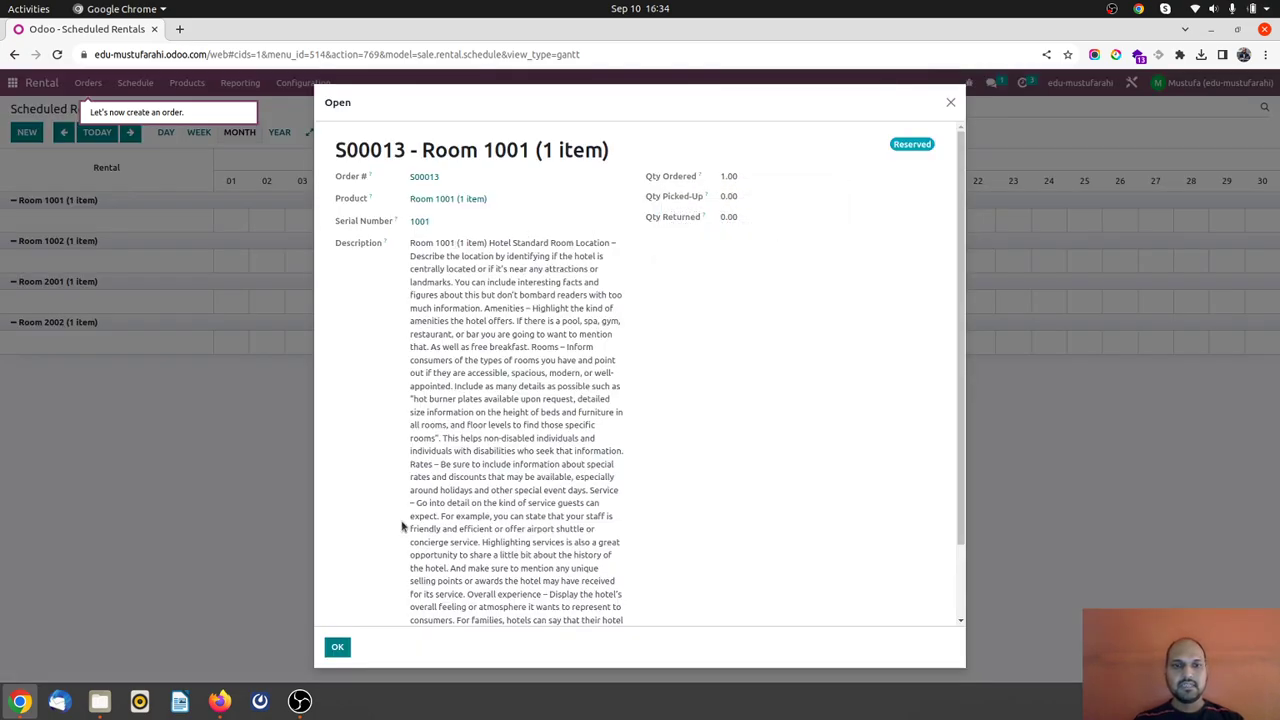
click(422, 177)
click(337, 647)
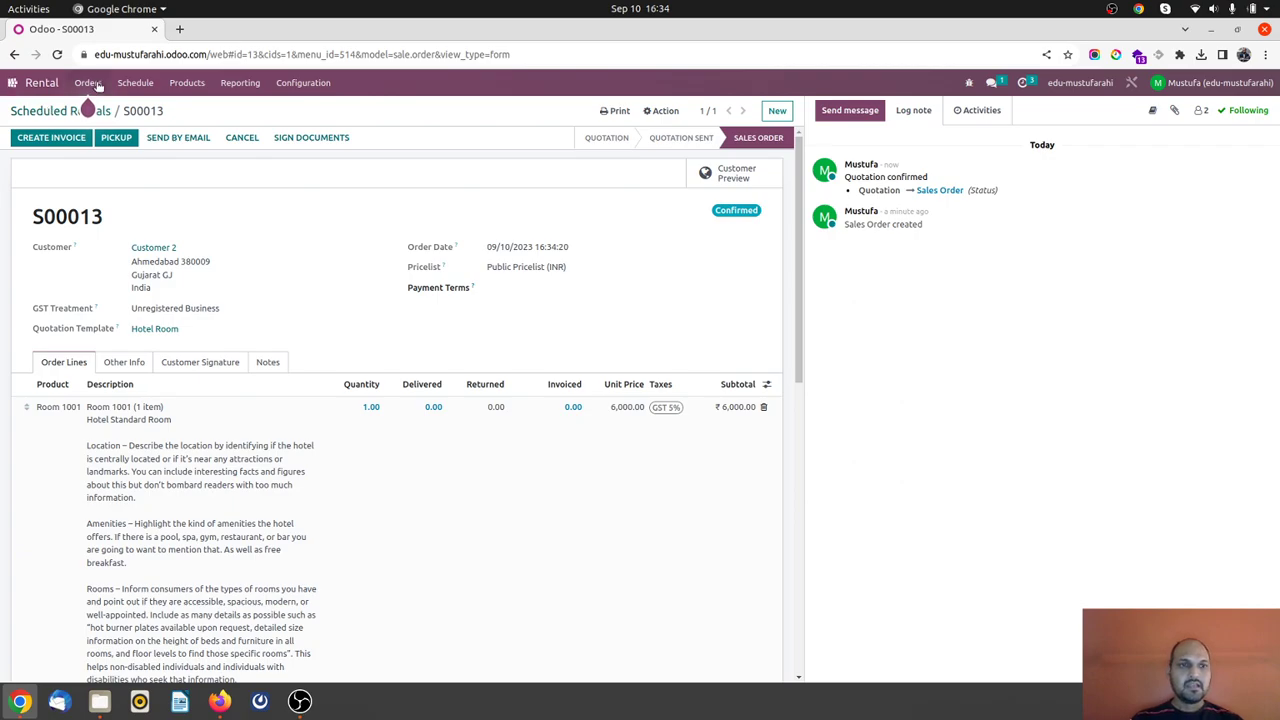
click(96, 110)
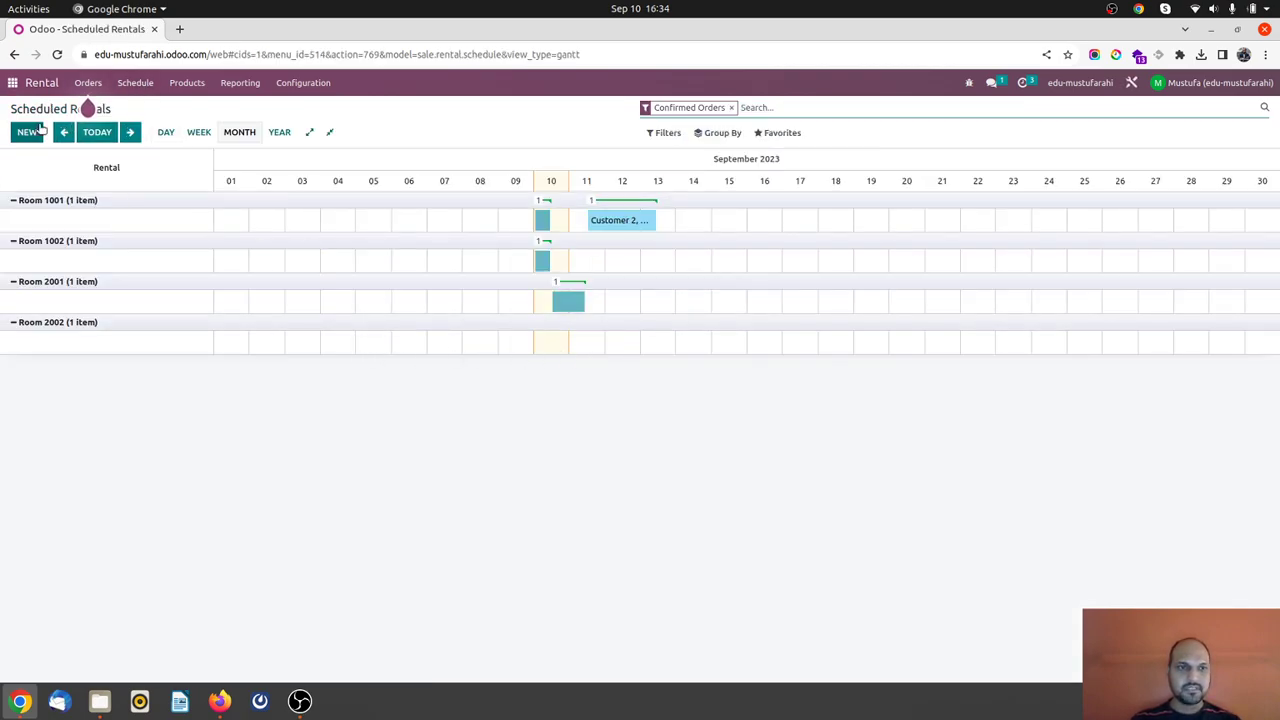
- Start a new quotation for Customer 5 with Unregistered Business GST treatment
click(247, 246)
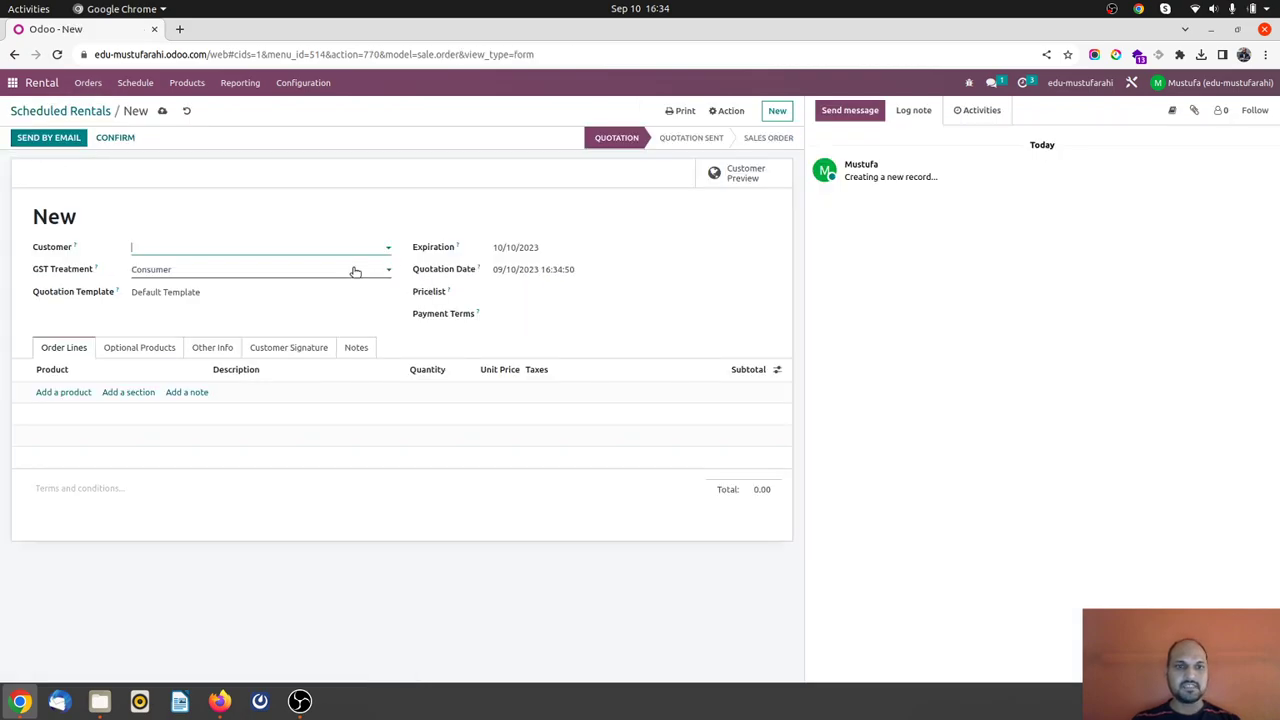
click(299, 246)
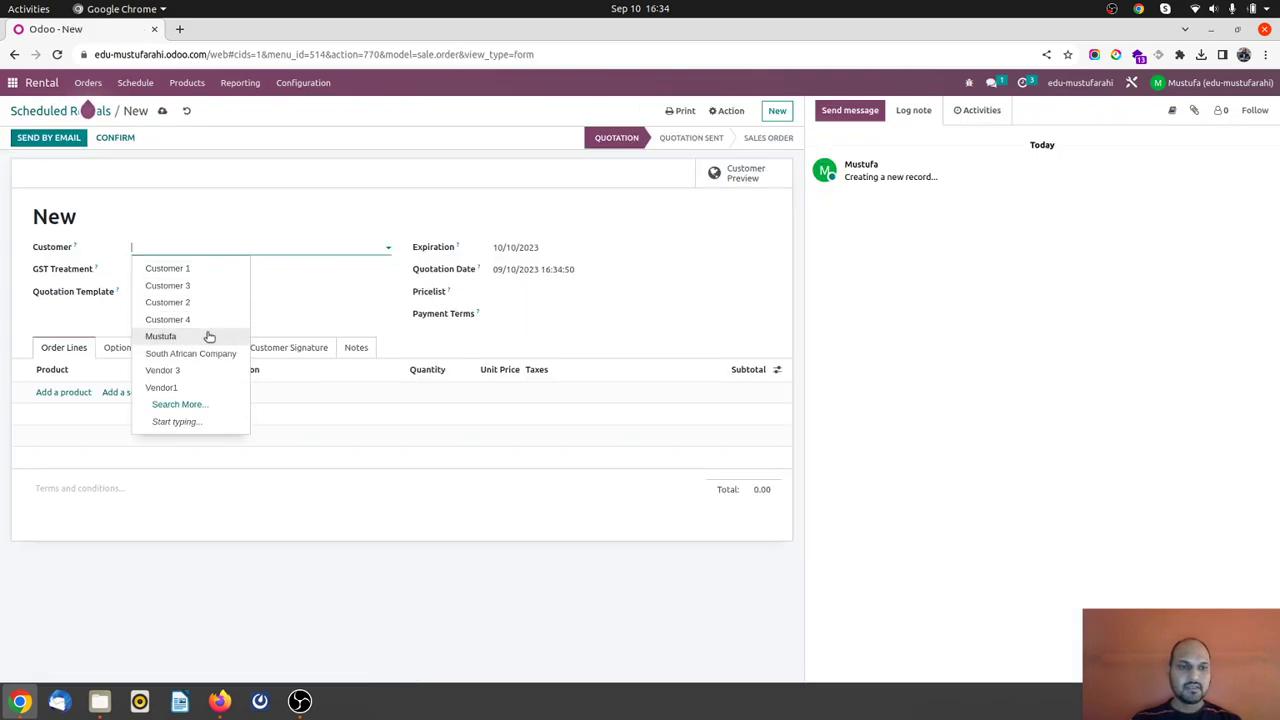
text(Customer)
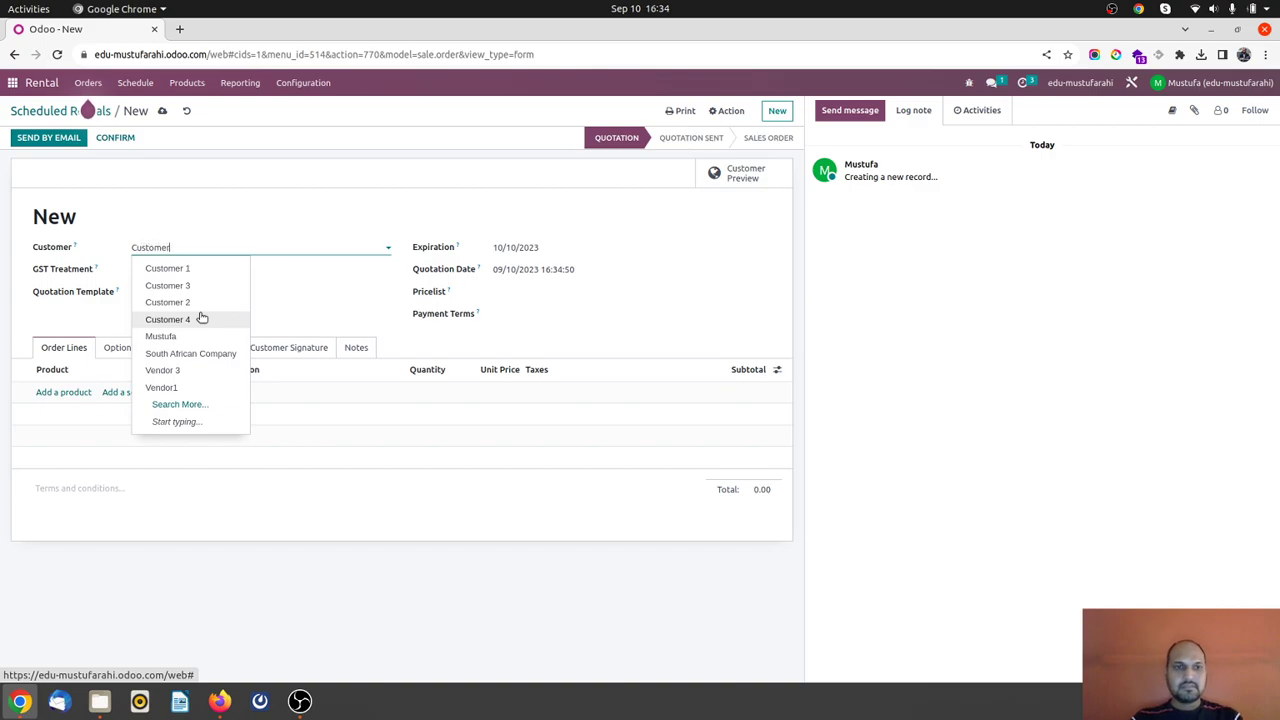
text( 5)
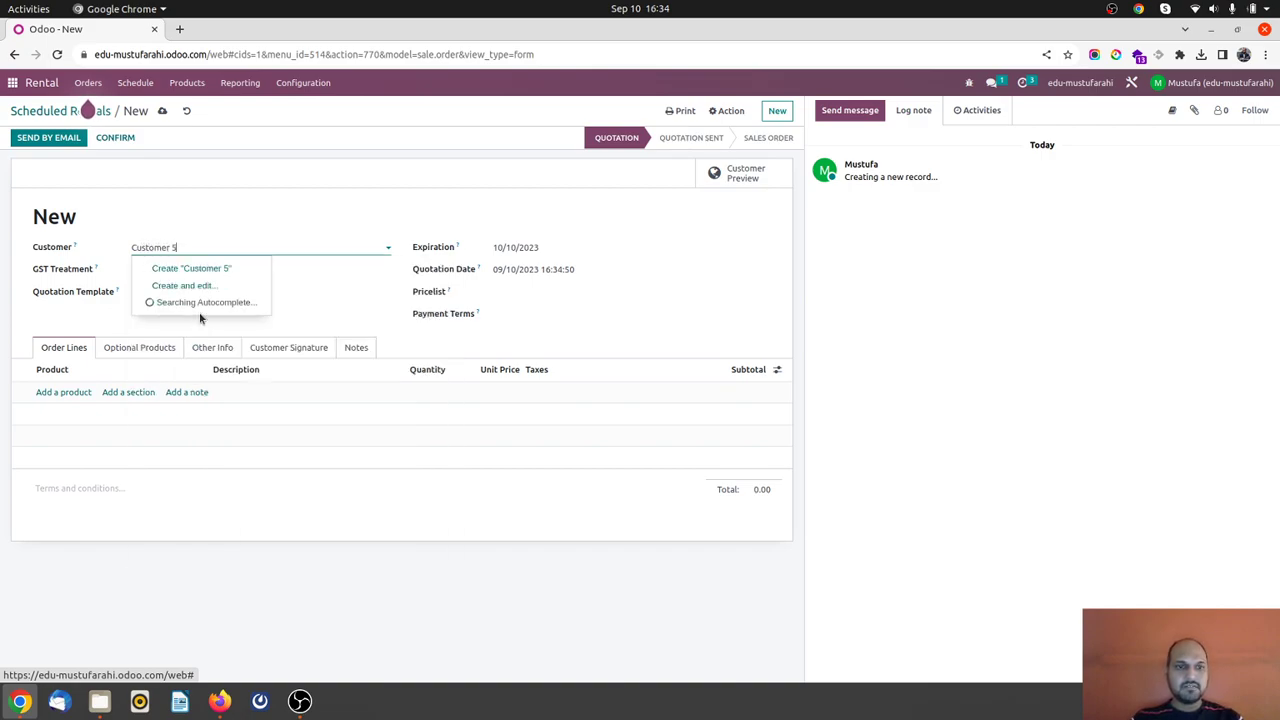
click(220, 272)
click(196, 277)
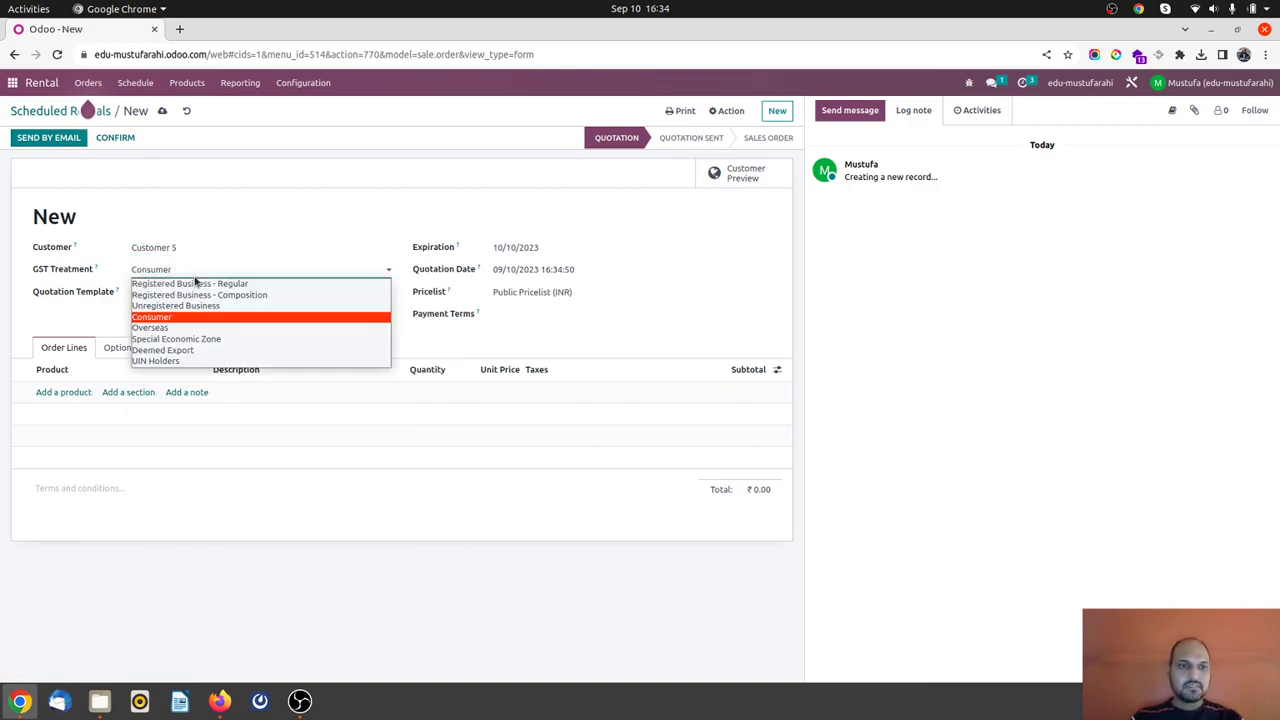
click(196, 306)
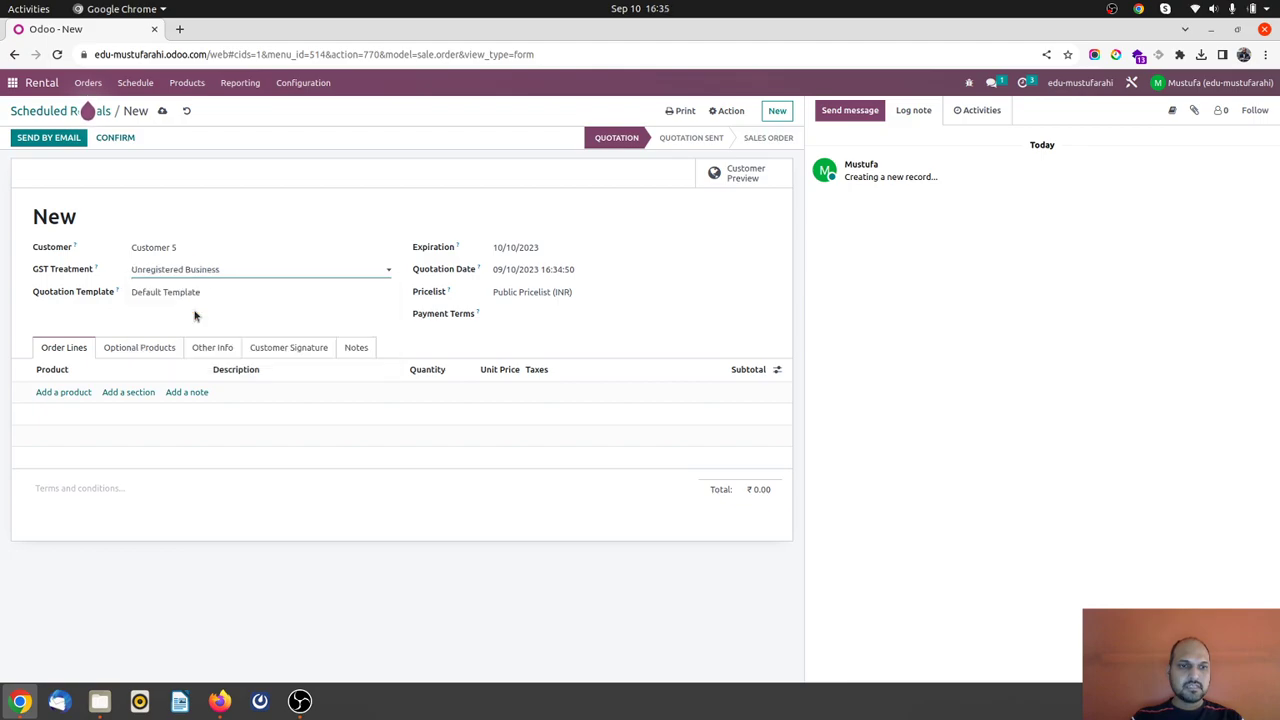
- Add an order line searching 'room', discarding a wrongly picked room product
click(63, 392)
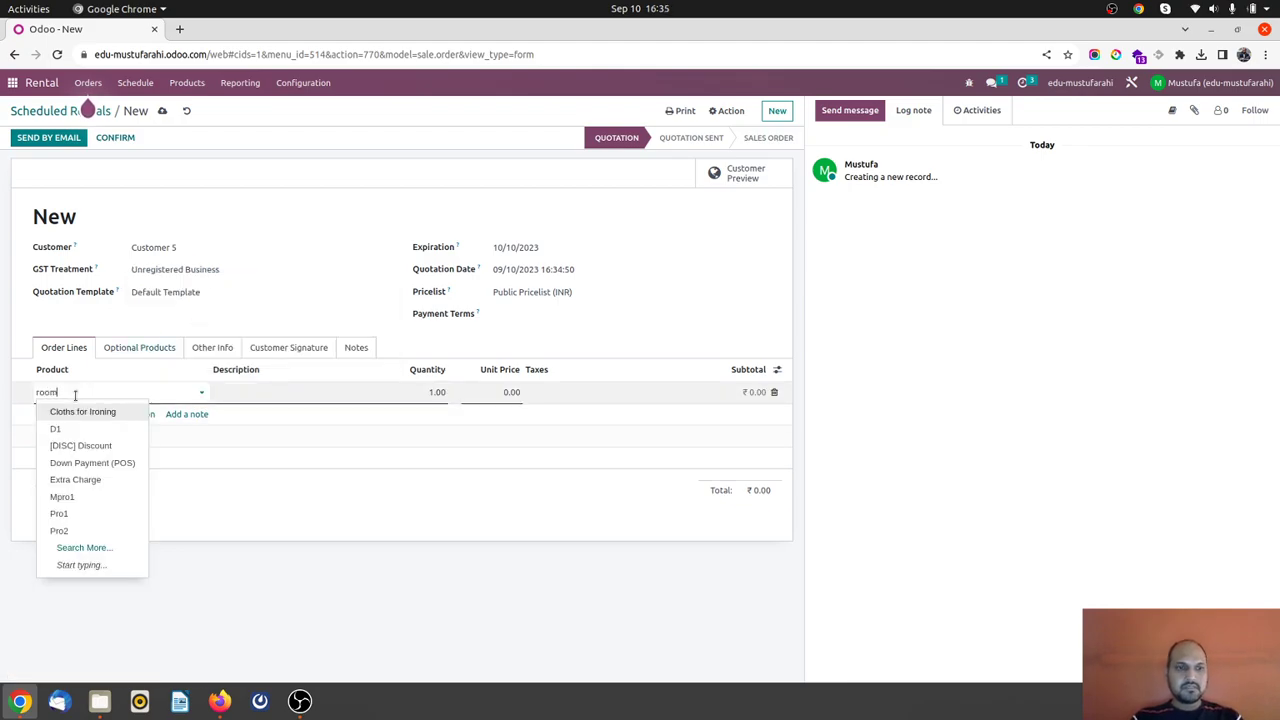
text(room)
click(97, 478)
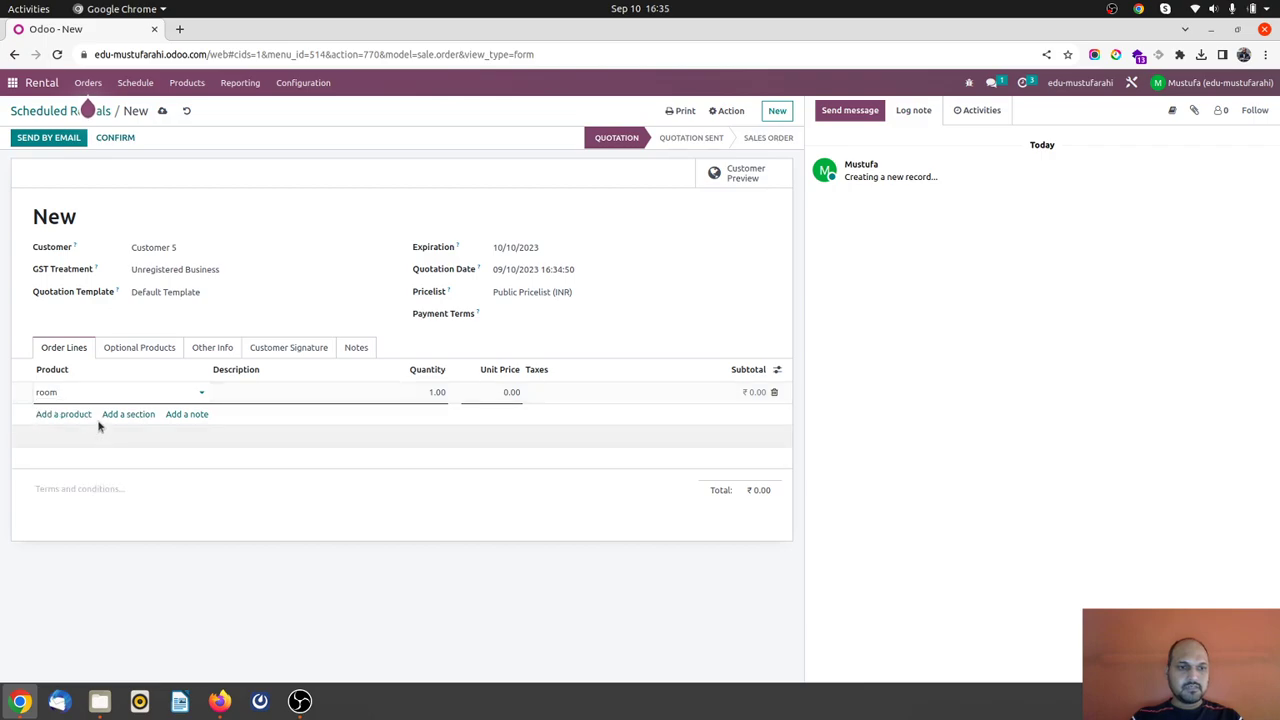
click(97, 391)
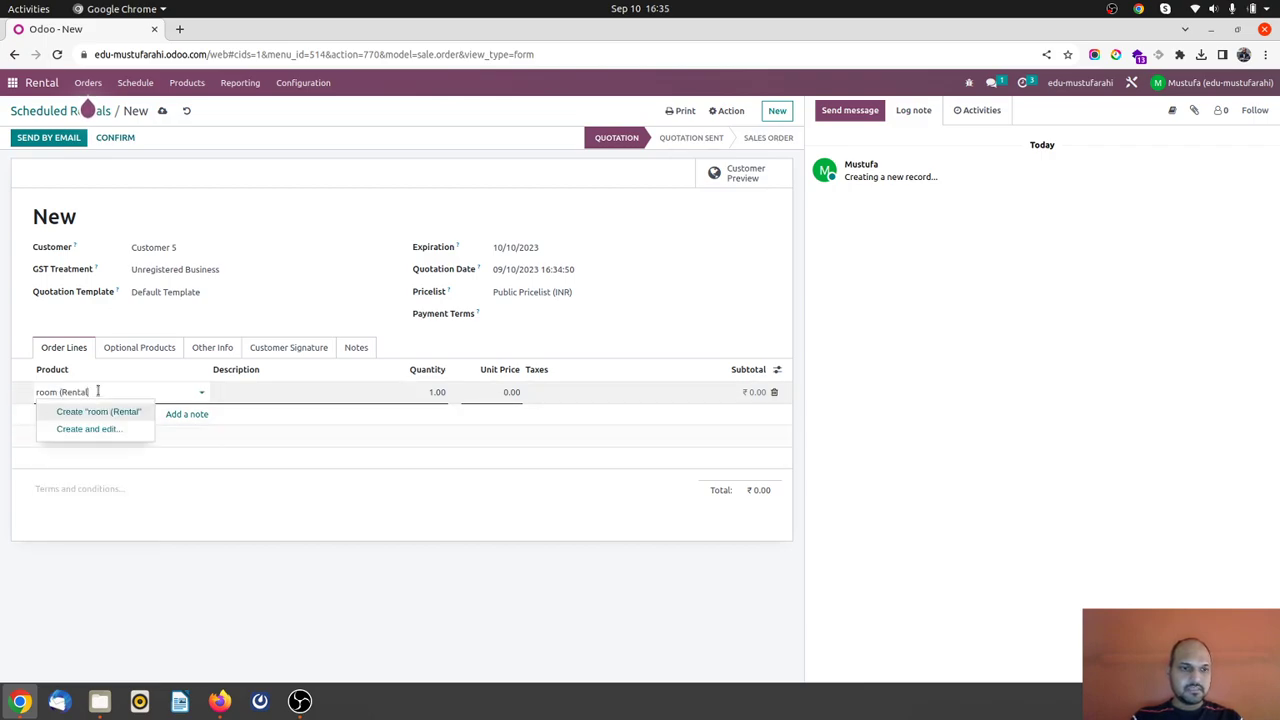
click(106, 462)
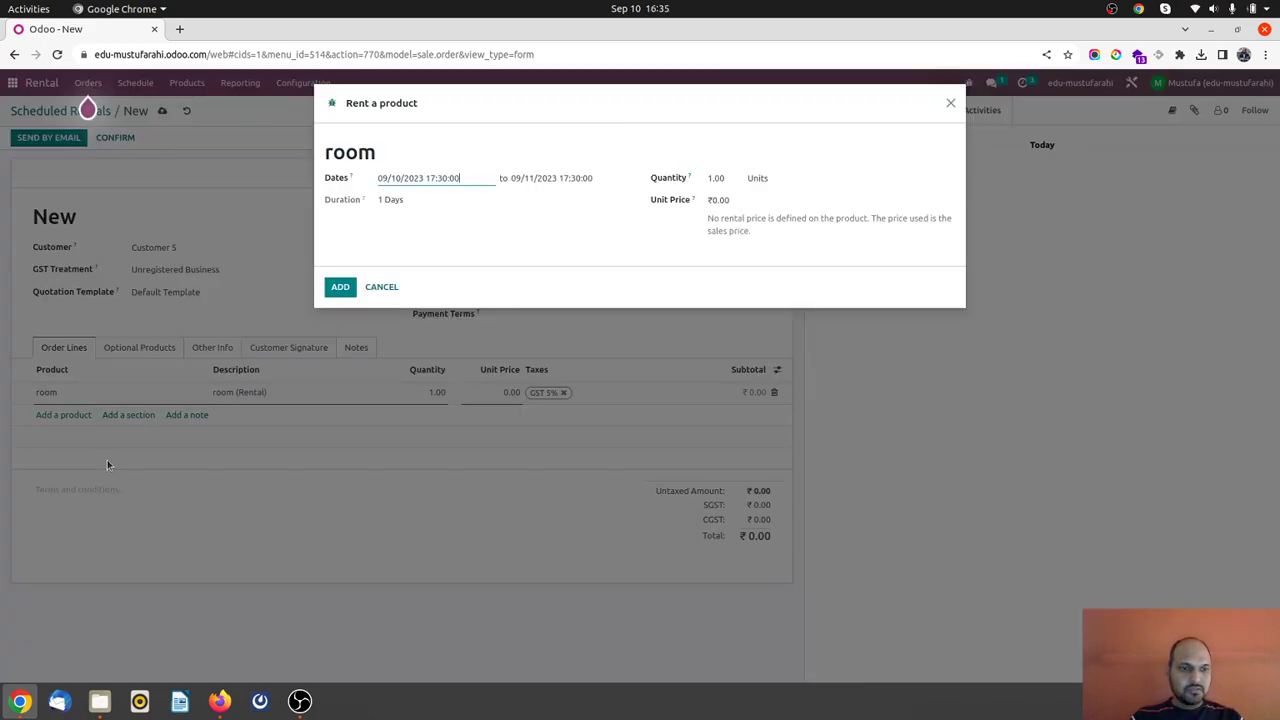
click(375, 287)
click(158, 392)
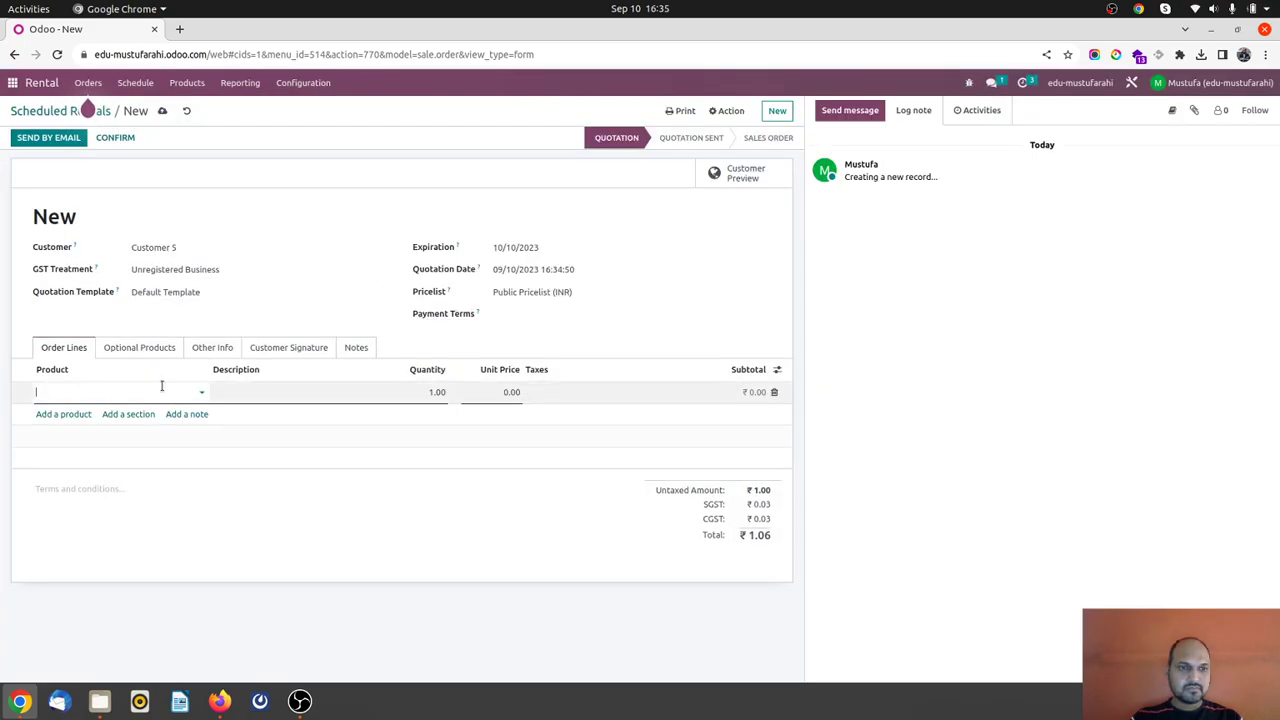
click(381, 309)
click(159, 389)
- Choose Room 2002 (Rental) with a 09/10/2023 04:30–12:30 rental period
text(room)
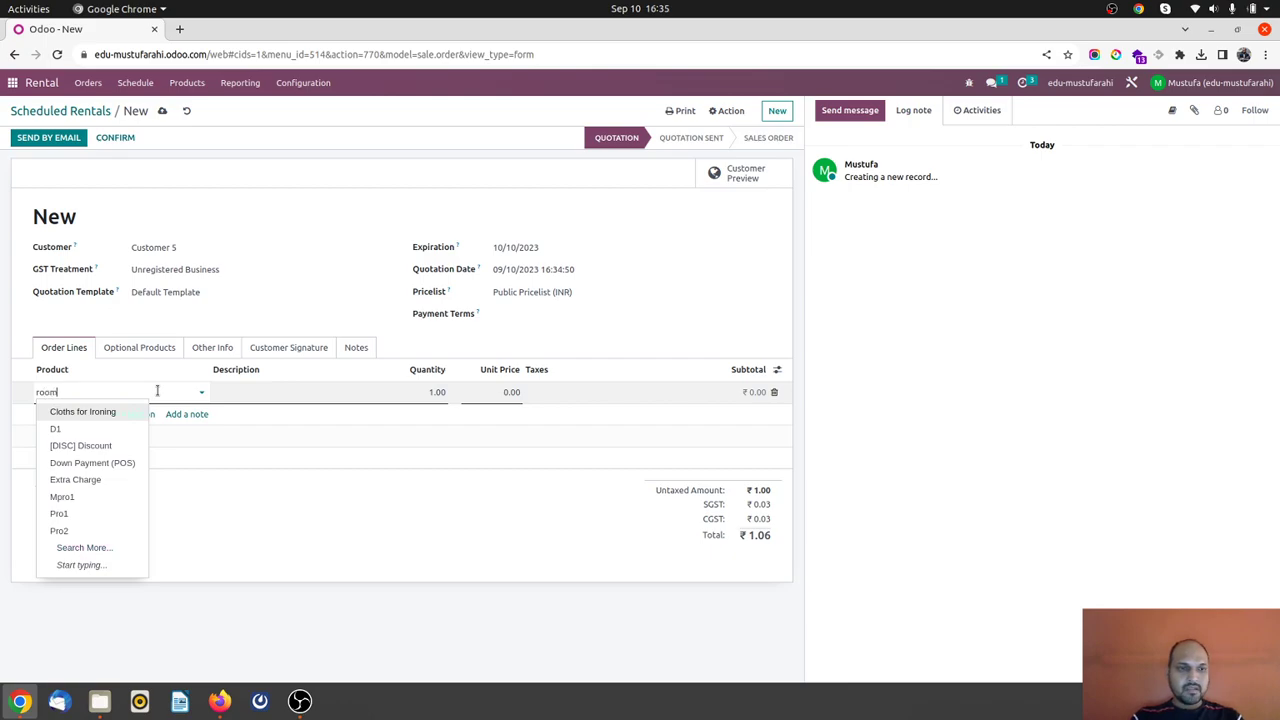
click(106, 462)
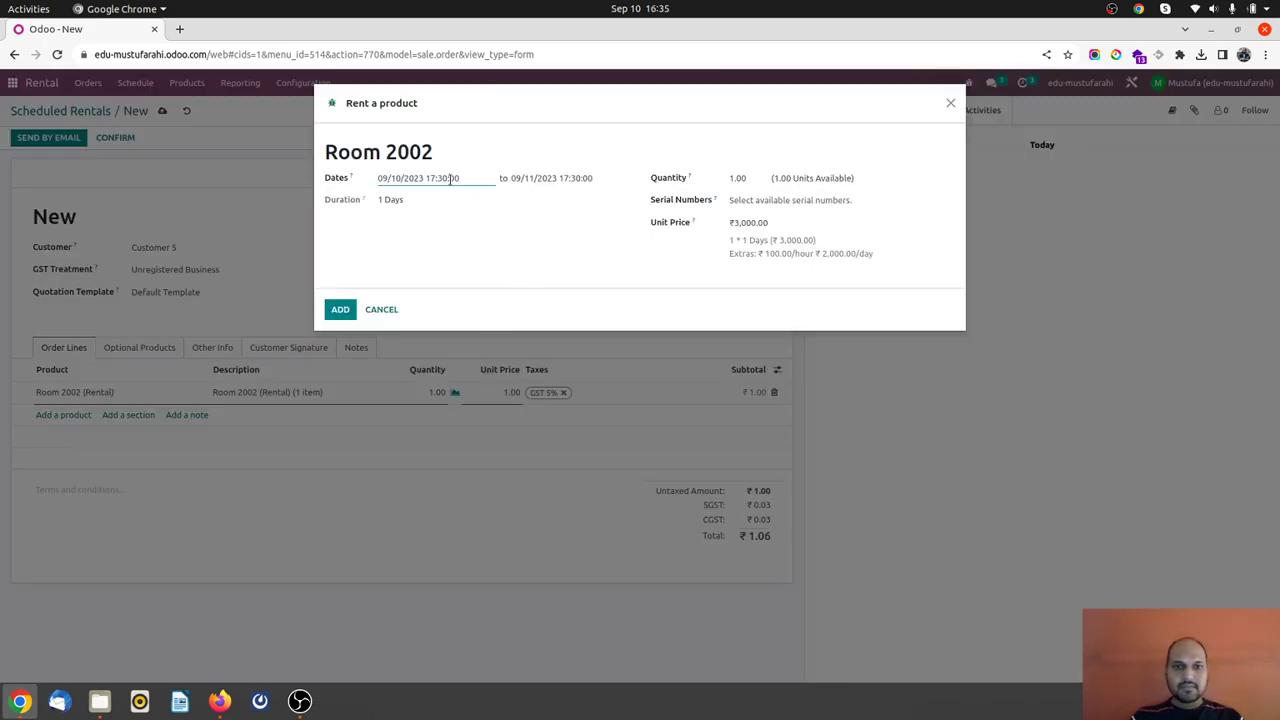
click(450, 179)
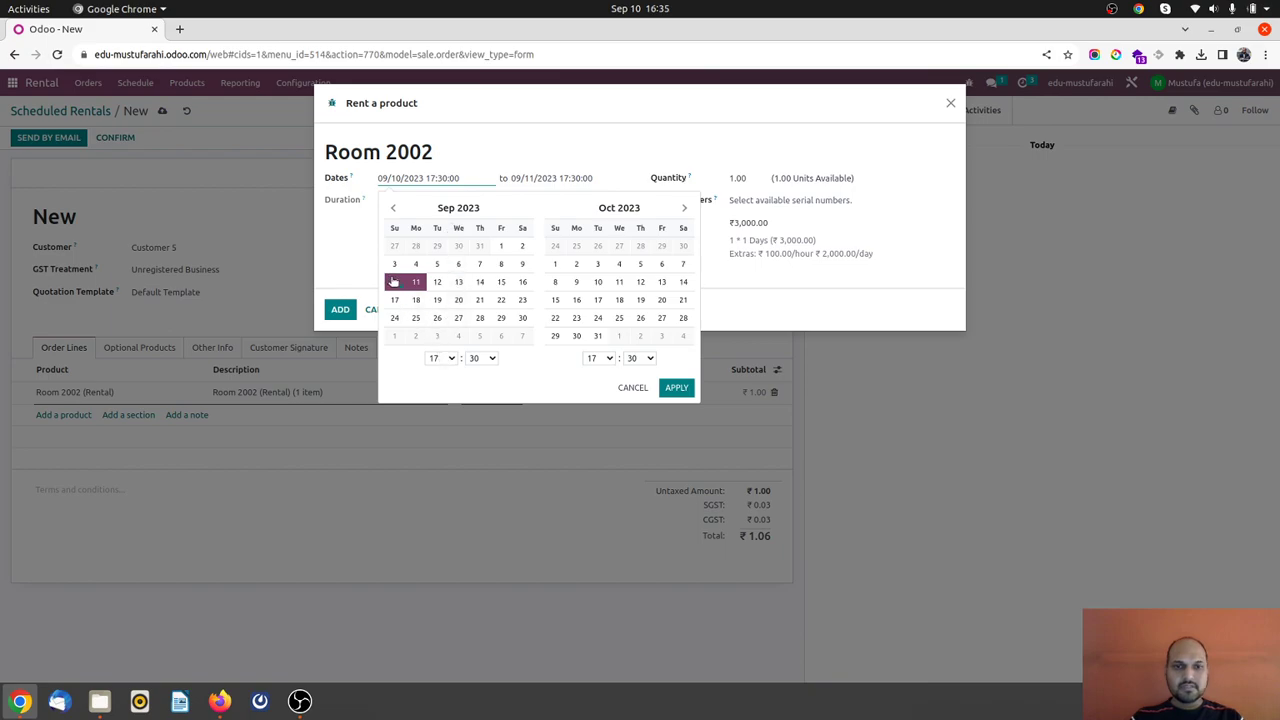
click(394, 282)
click(440, 358)
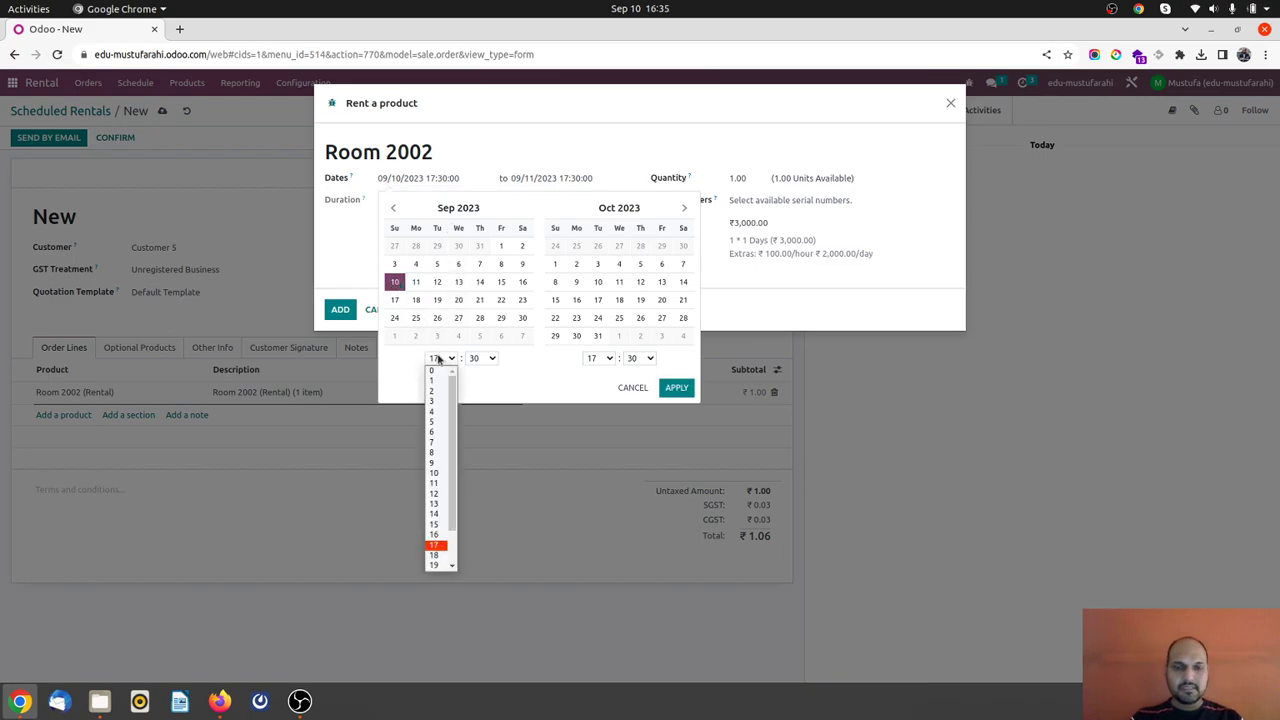
click(436, 413)
click(602, 360)
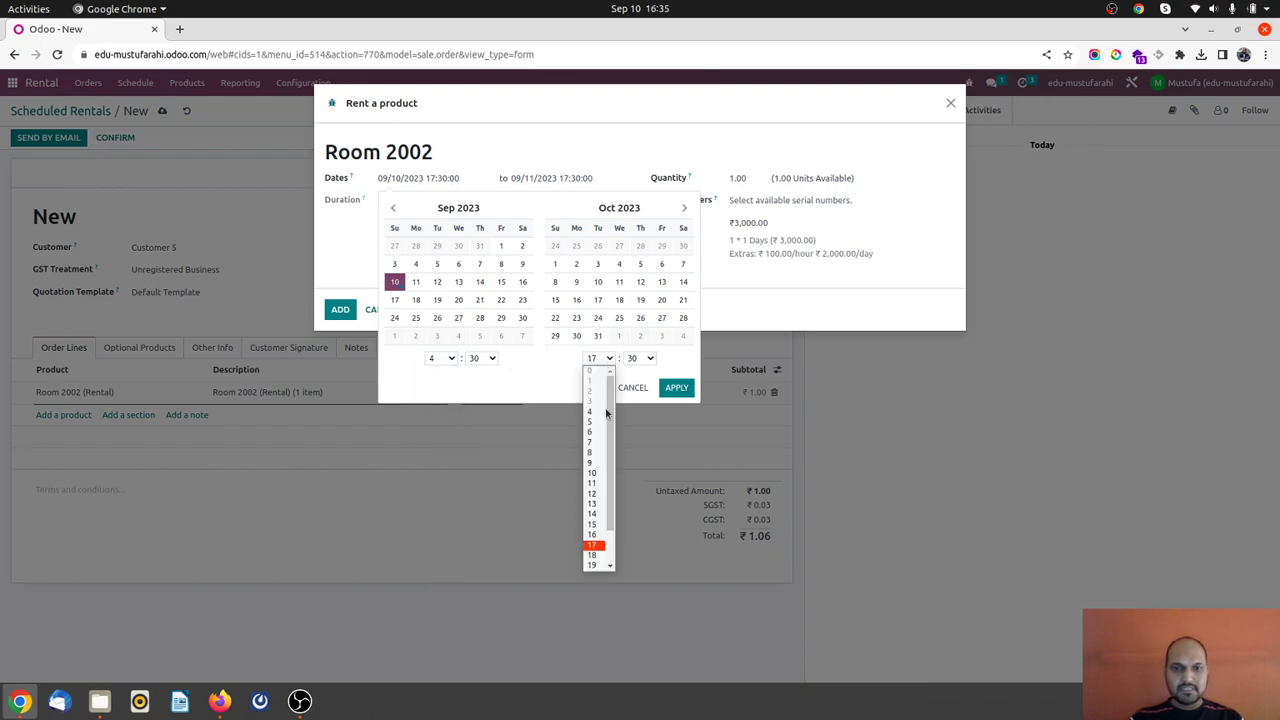
click(600, 494)
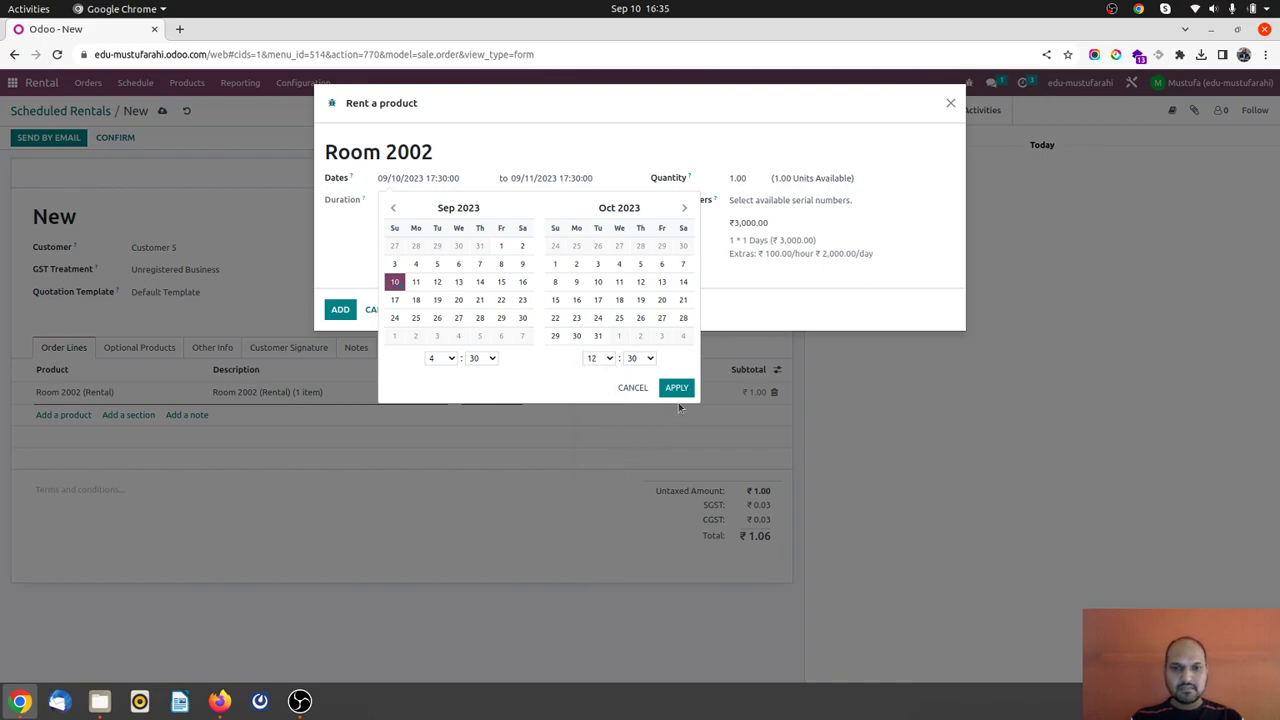
click(677, 389)
- Try a later end time and assign serial number 2002 to the rental
click(810, 201)
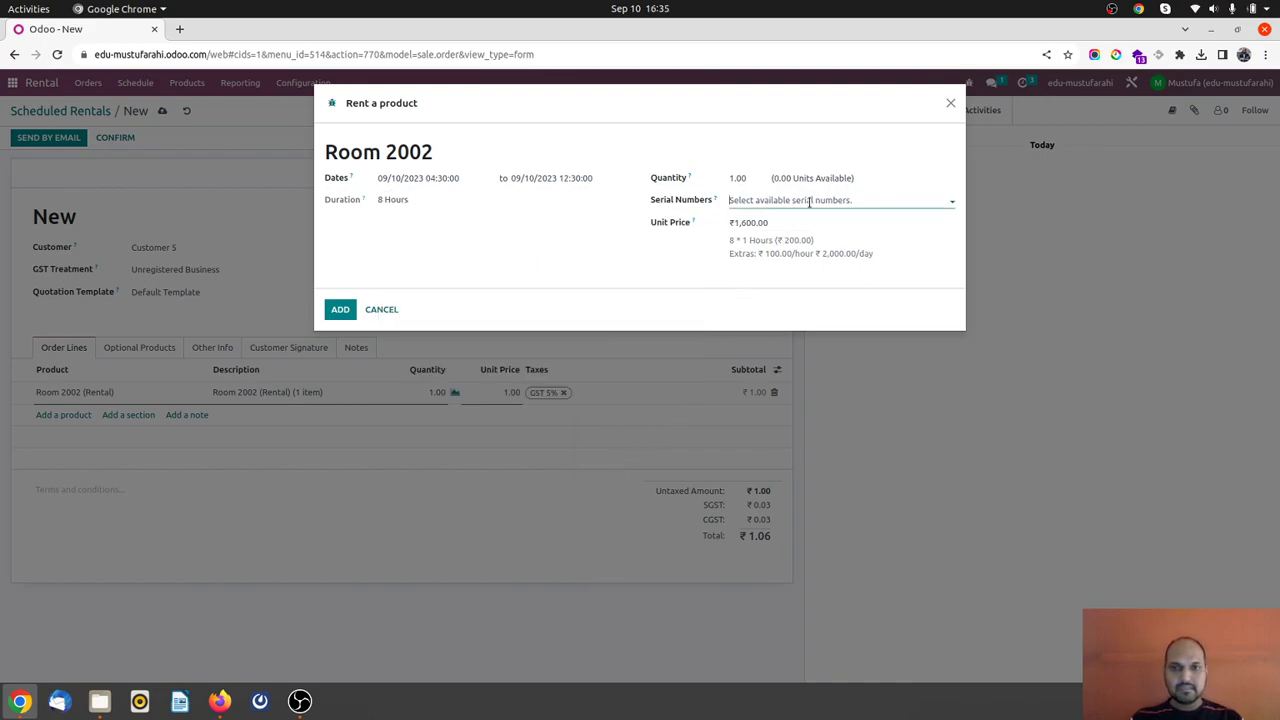
click(553, 180)
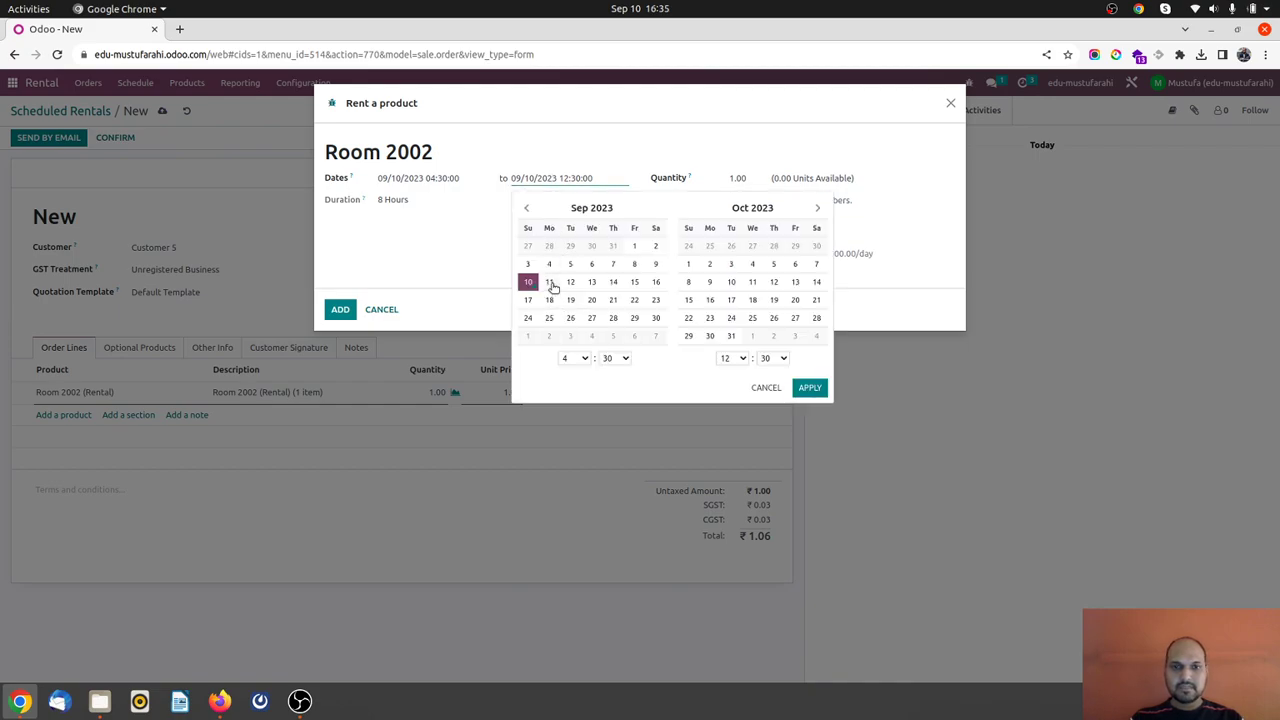
click(733, 358)
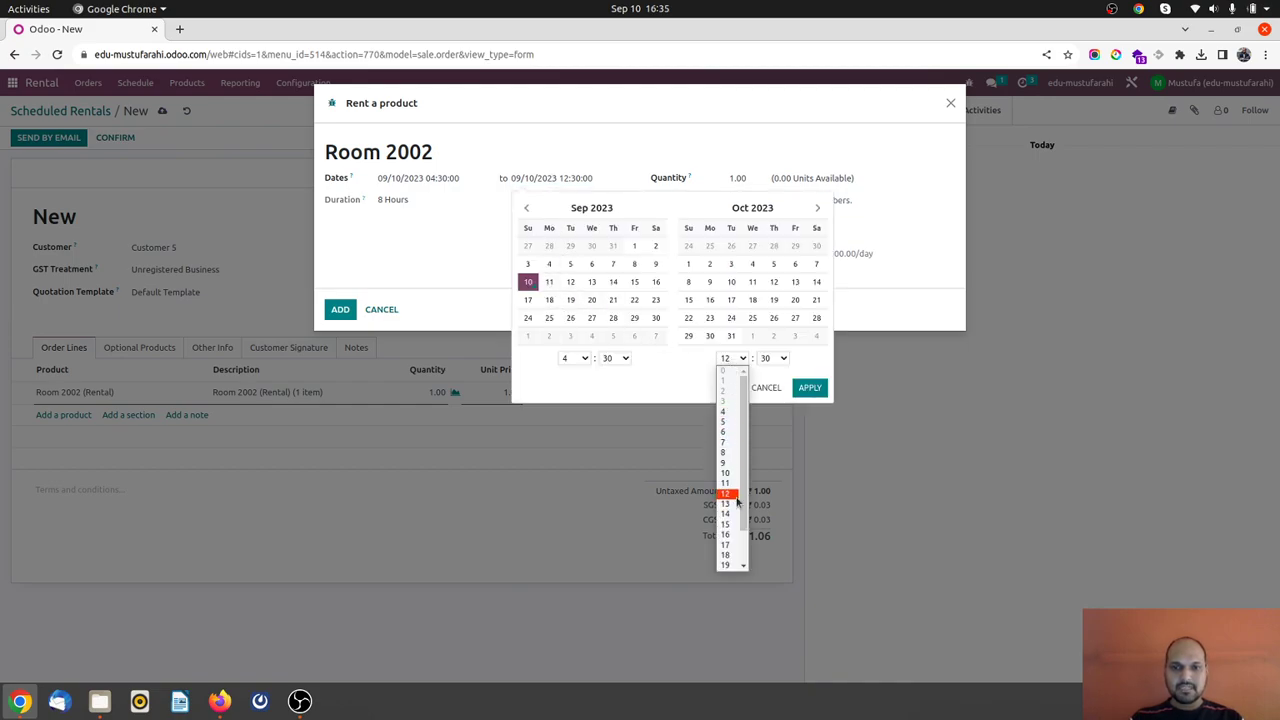
click(730, 527)
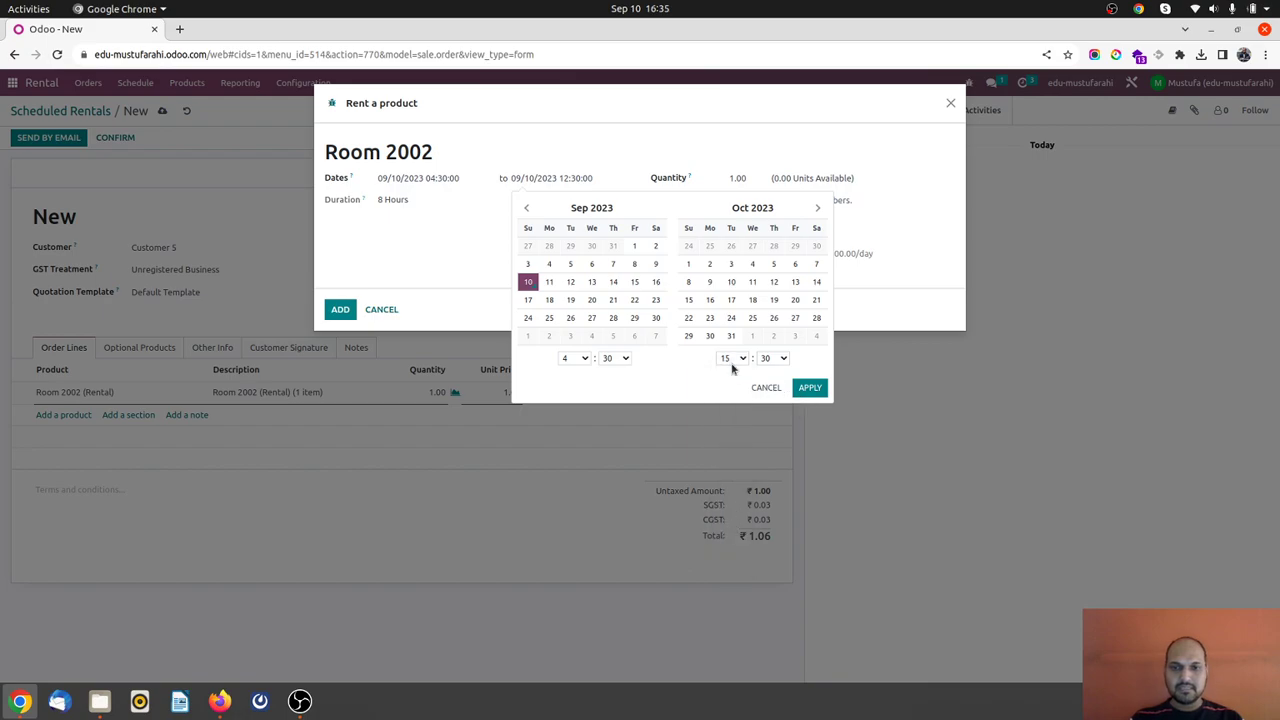
click(733, 358)
click(728, 549)
click(810, 388)
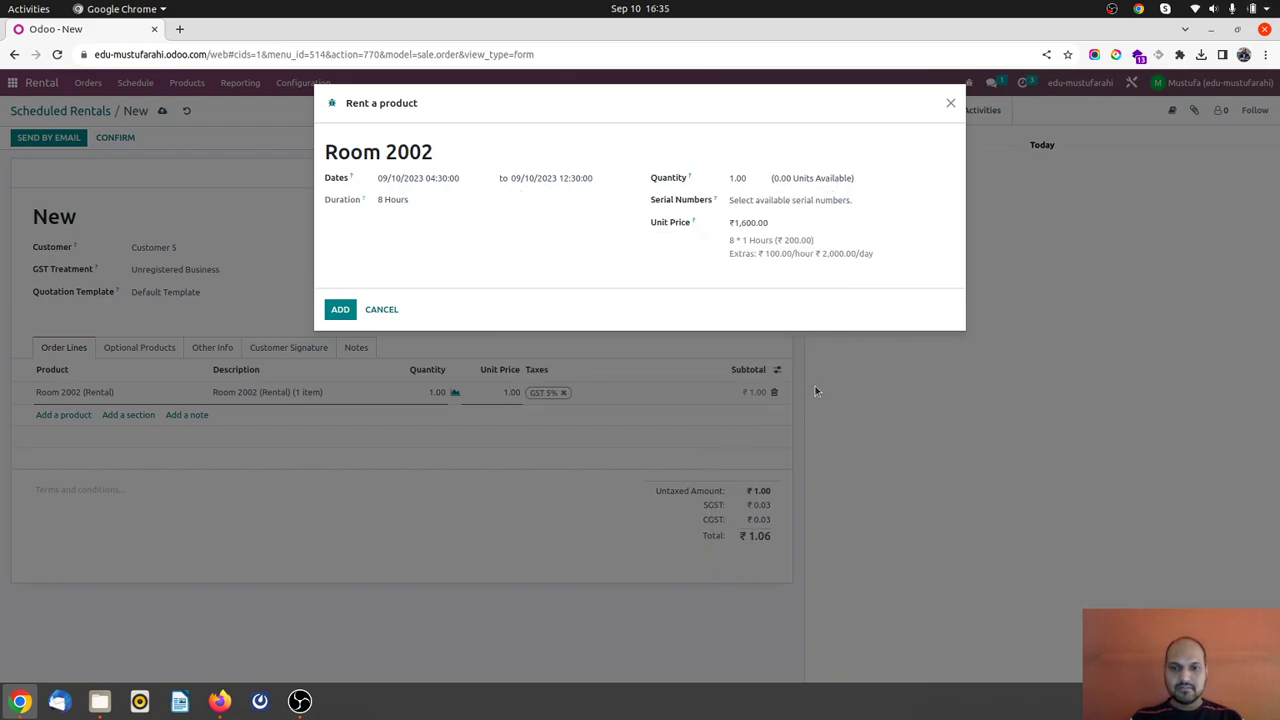
click(802, 199)
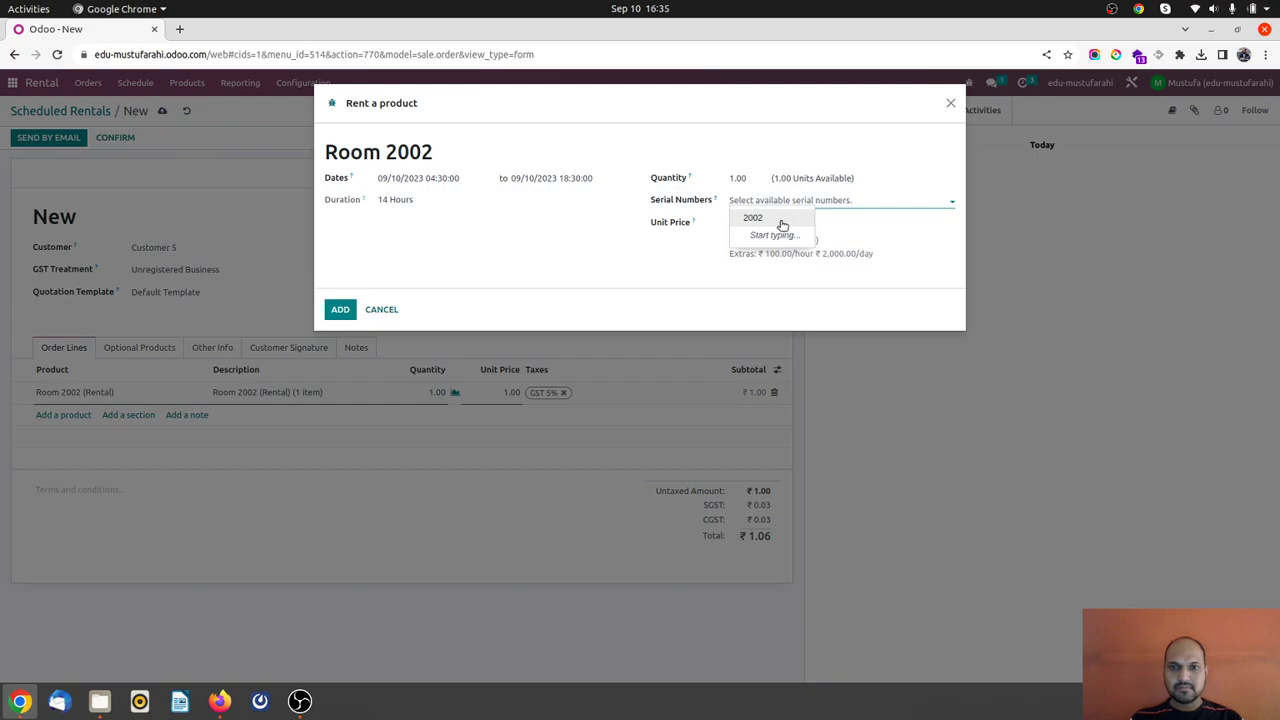
click(782, 220)
- Restore the 12:30 end time, add the Room 2002 rental and save the quotation
click(533, 178)
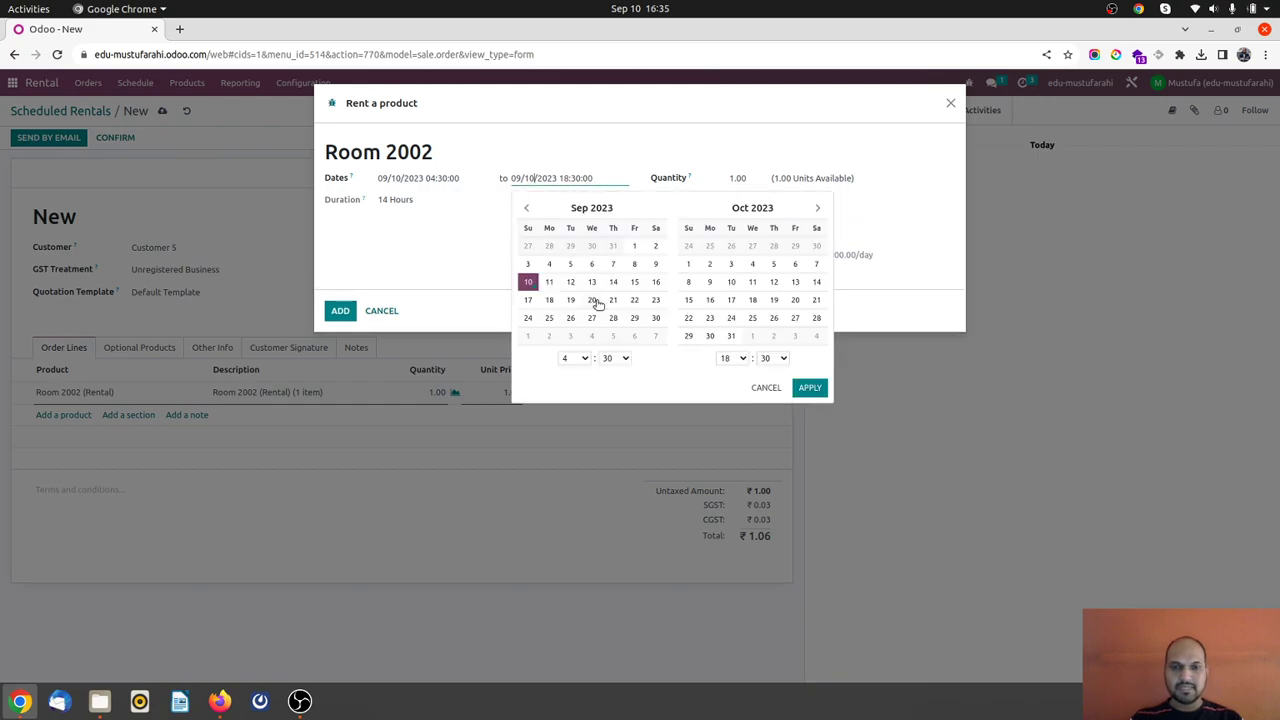
click(733, 358)
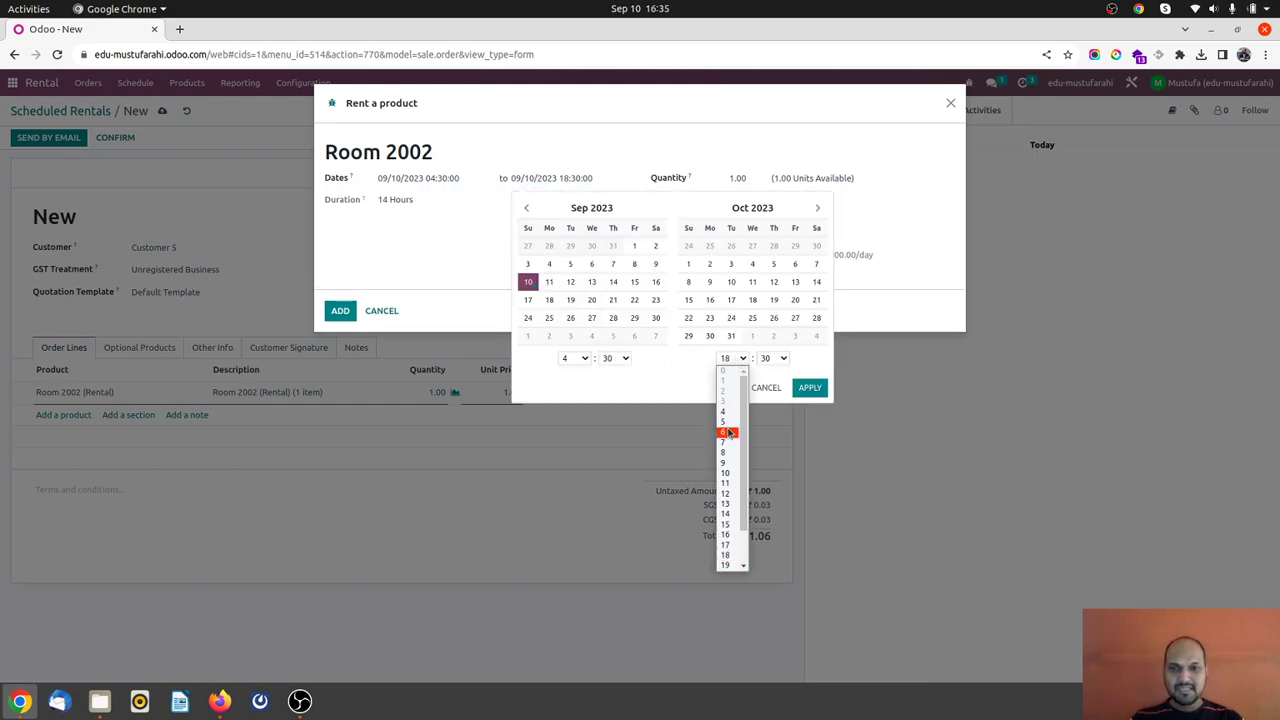
click(727, 494)
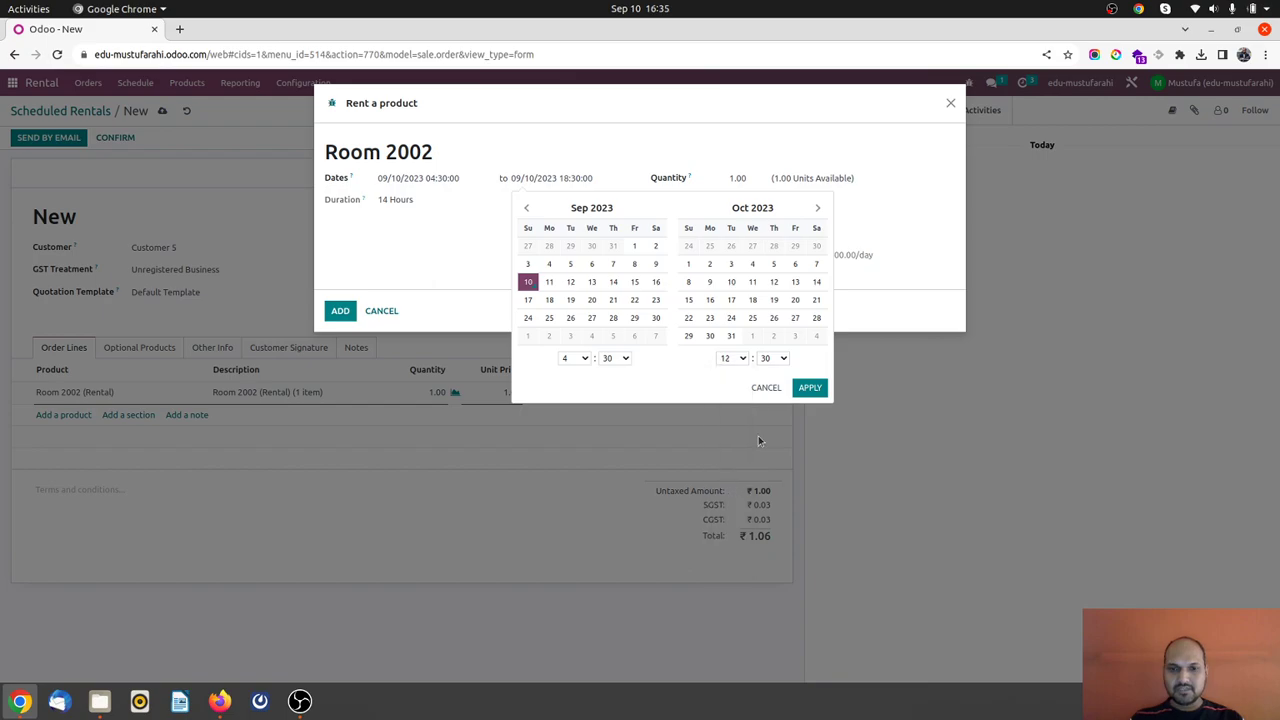
click(810, 388)
click(340, 311)
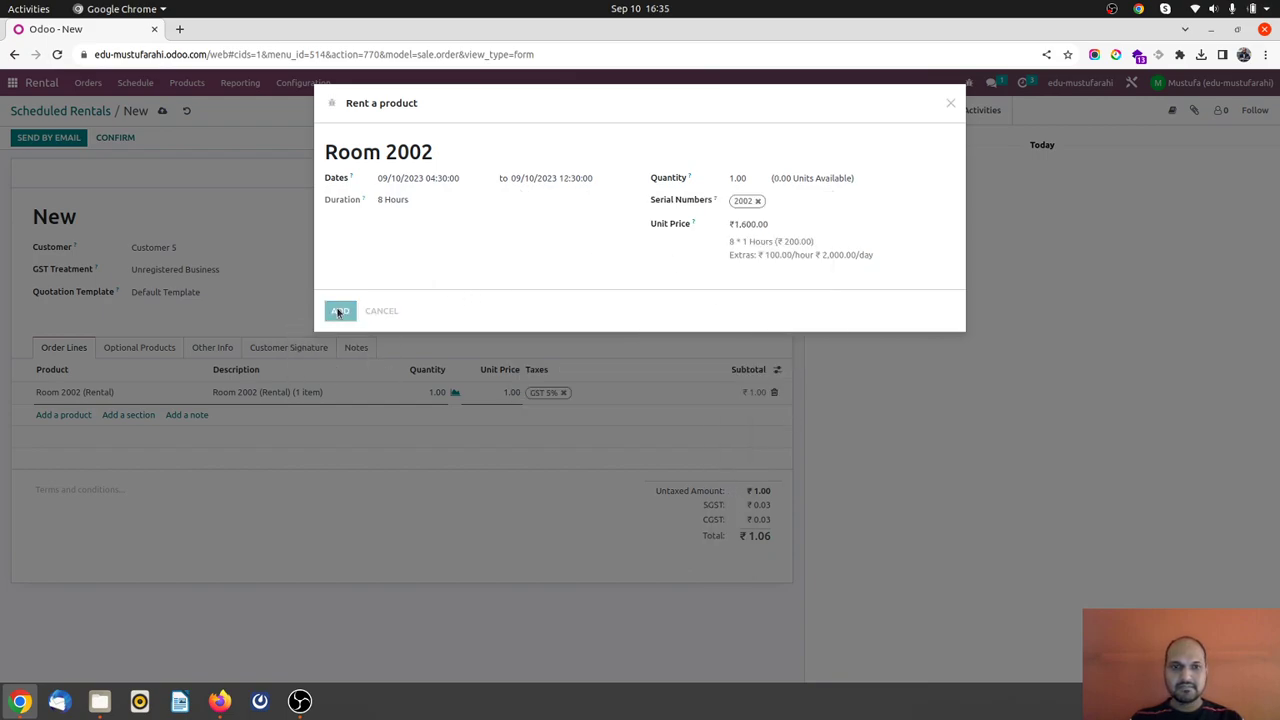
click(160, 111)
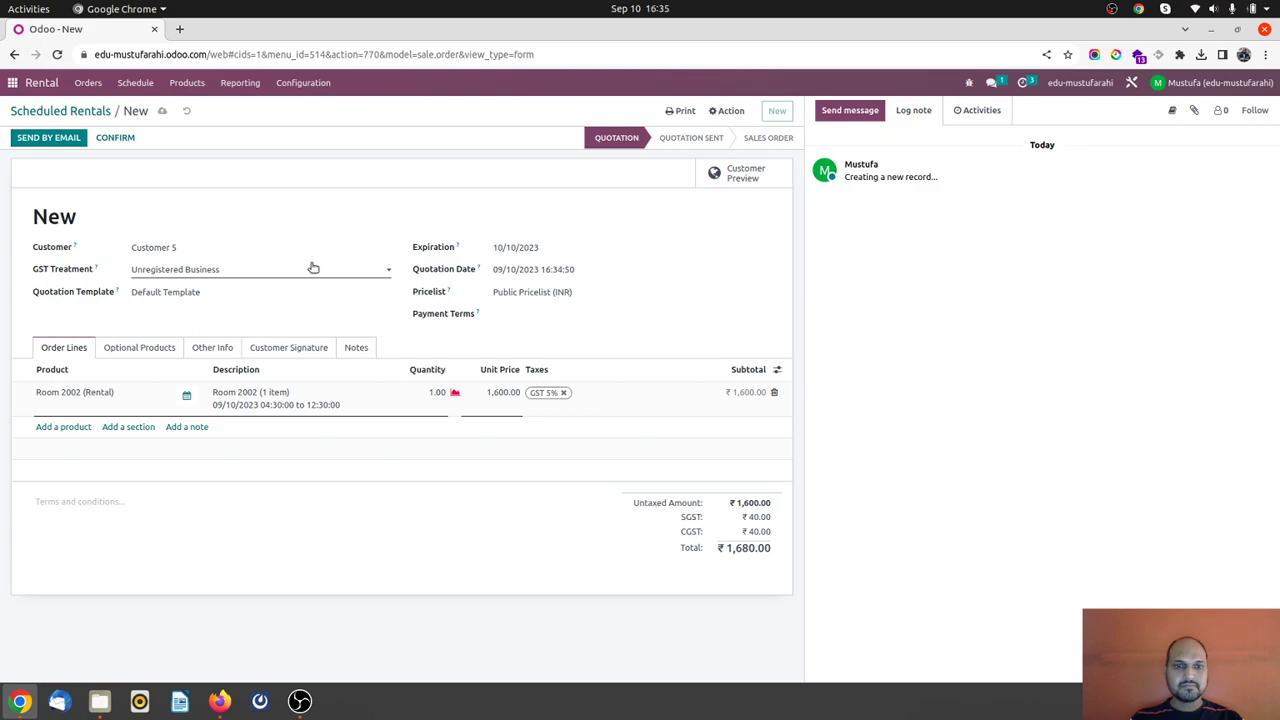
- Confirm S00014, validate Room 2002's pickup, and return to Scheduled Rentals
click(117, 145)
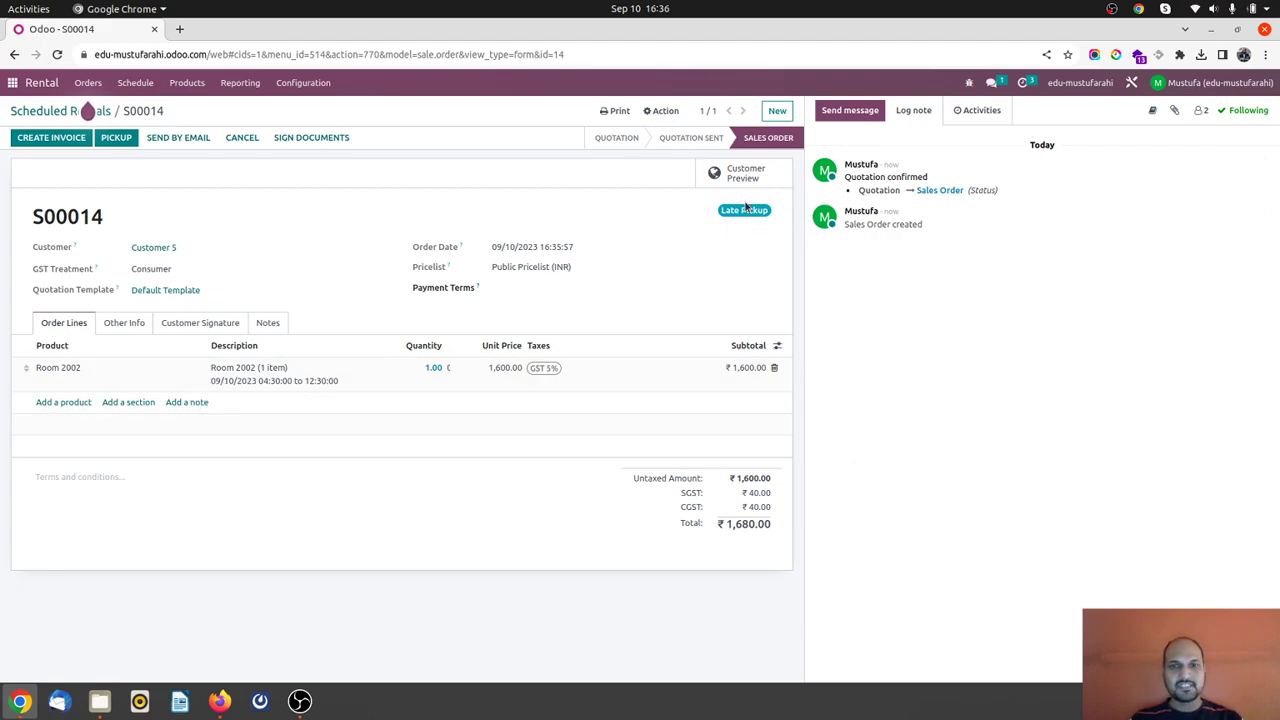
click(116, 137)
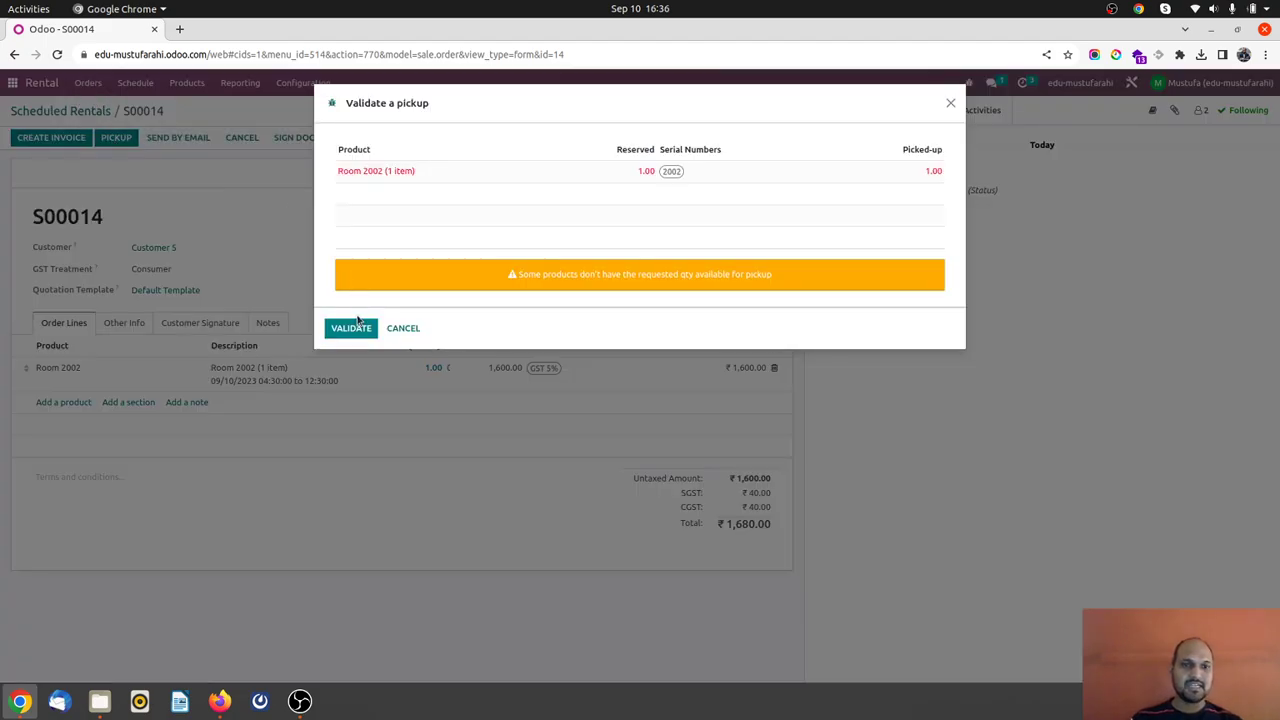
click(366, 330)
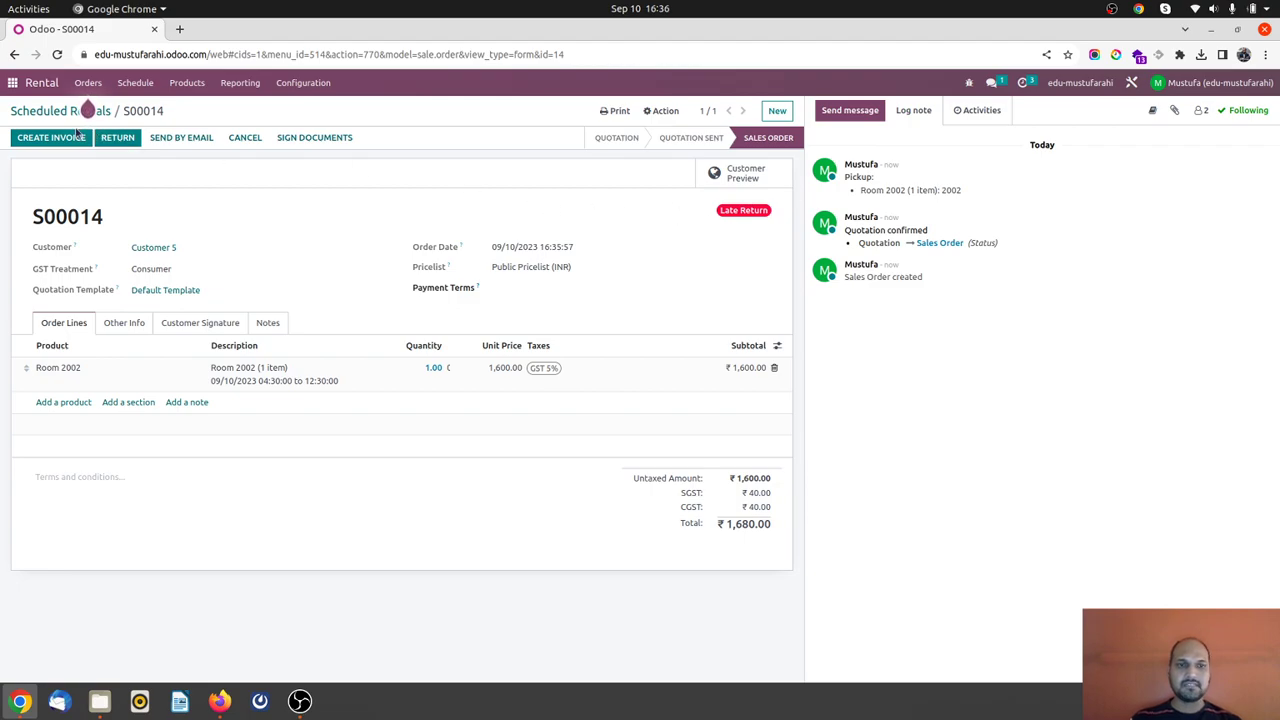
click(48, 112)
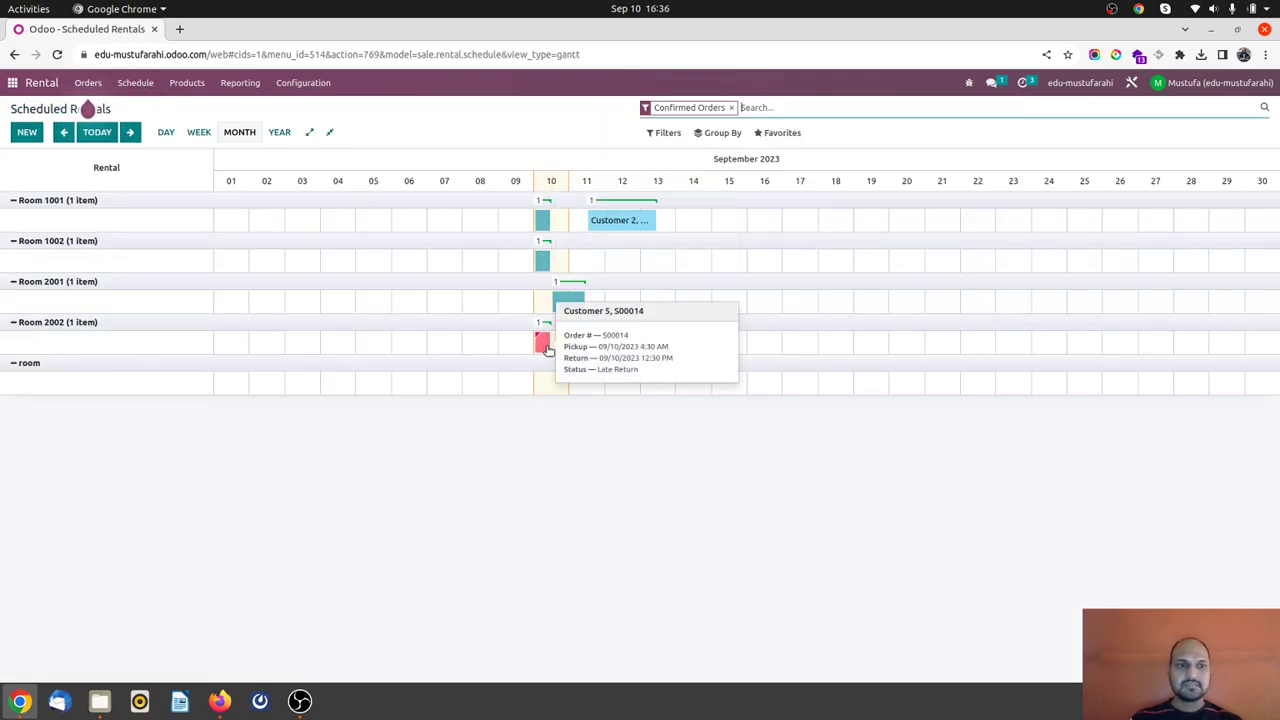
- Open rental order S00014 from the red Room 2002 booking on the schedule
mouse_move(545, 345)
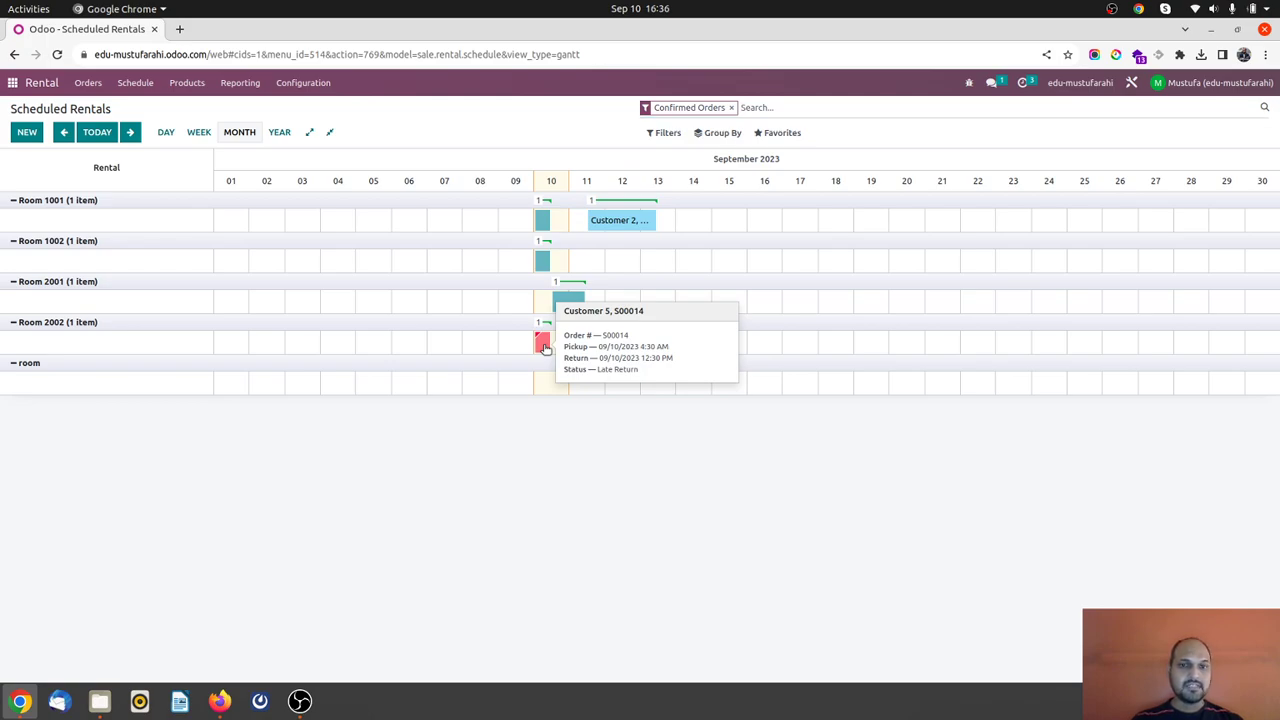
click(543, 345)
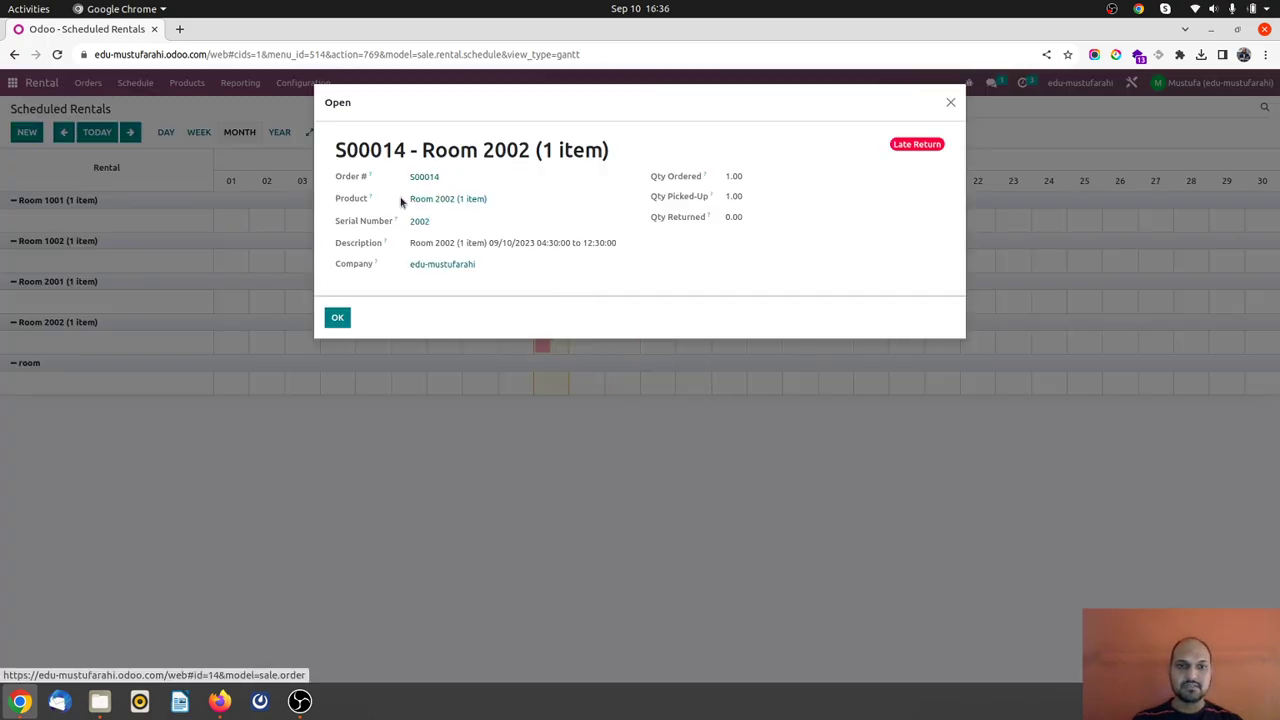
click(440, 177)
click(337, 317)
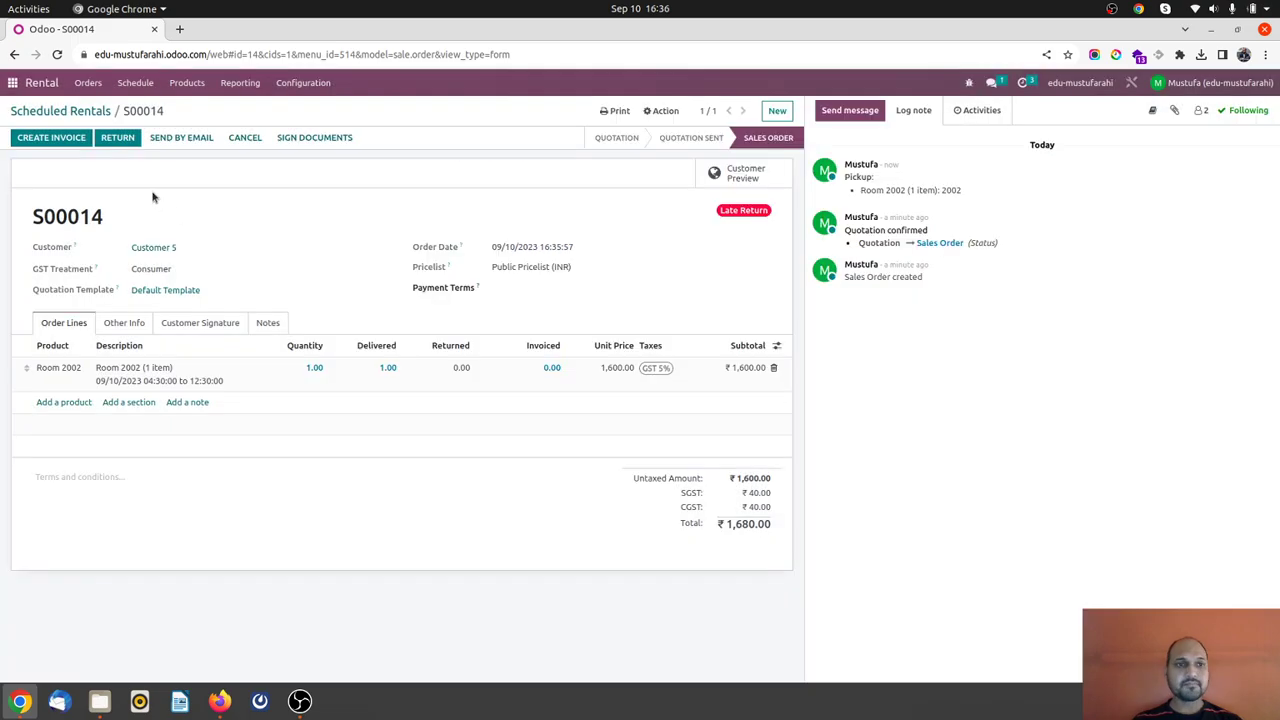
- Create and post a regular invoice for rental order S00014
click(55, 137)
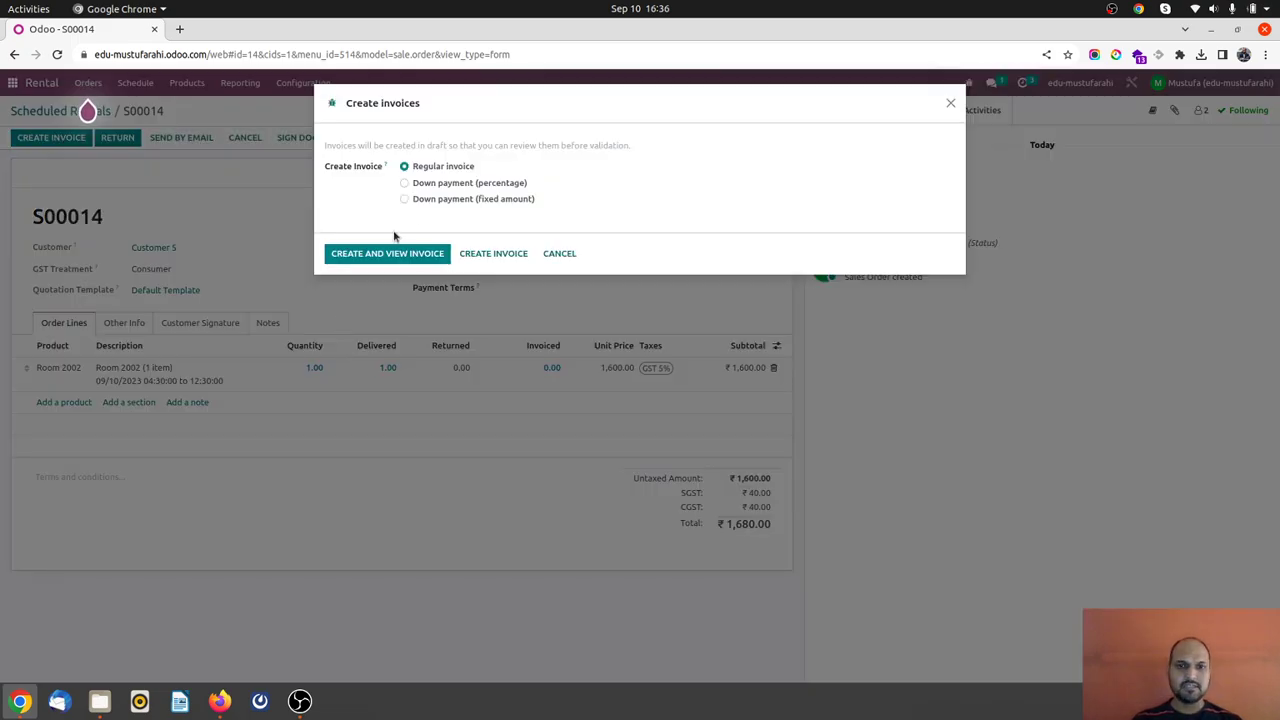
click(387, 253)
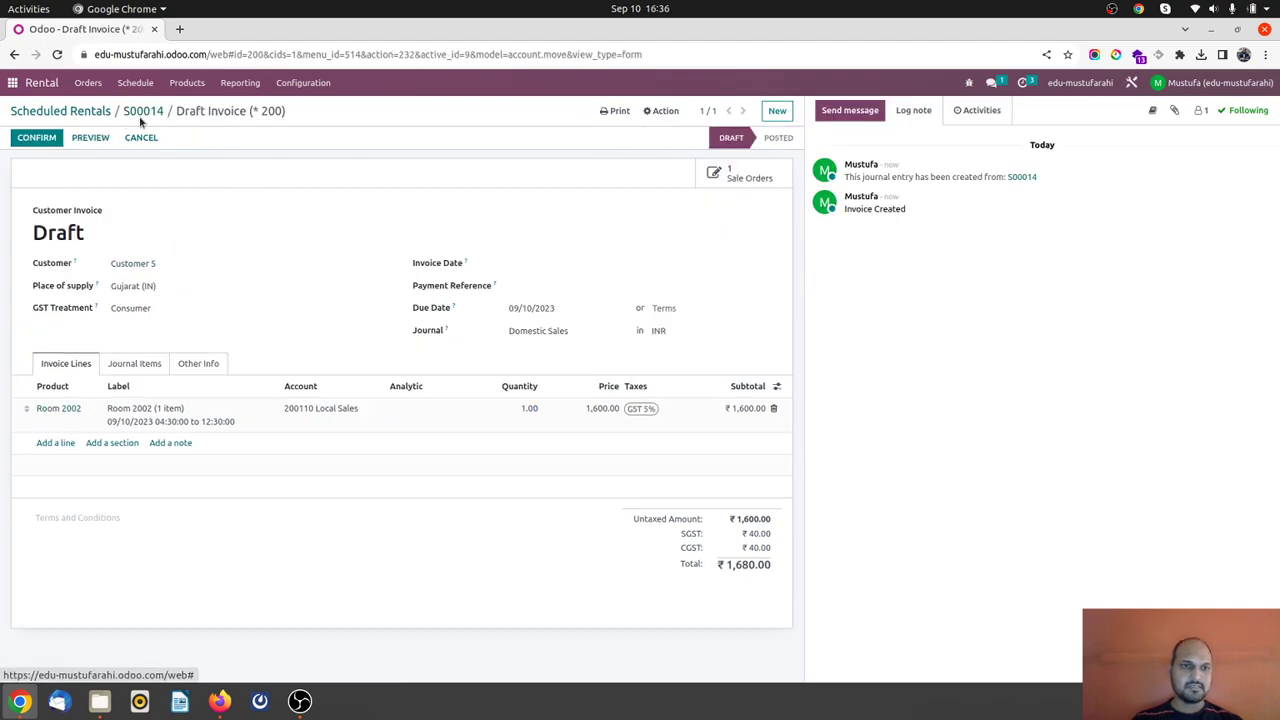
click(37, 138)
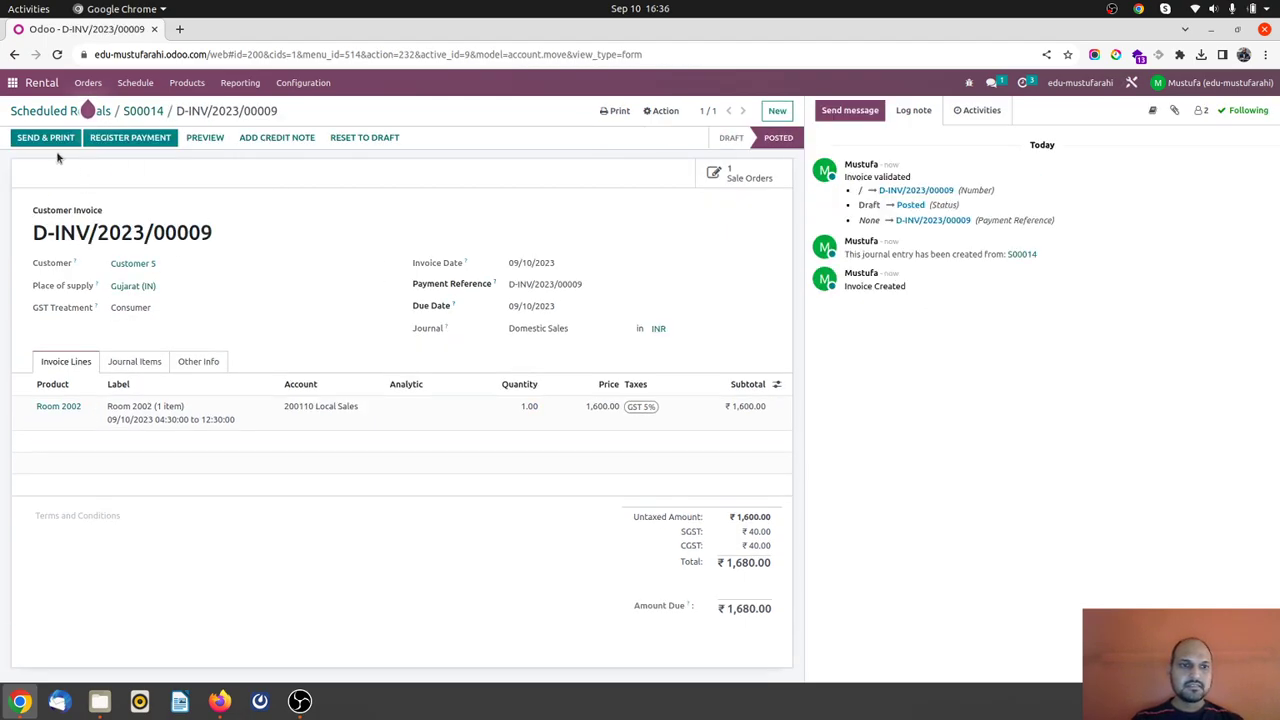
- Register the ₹1,680.00 invoice payment into the Cash journal
click(112, 137)
click(503, 145)
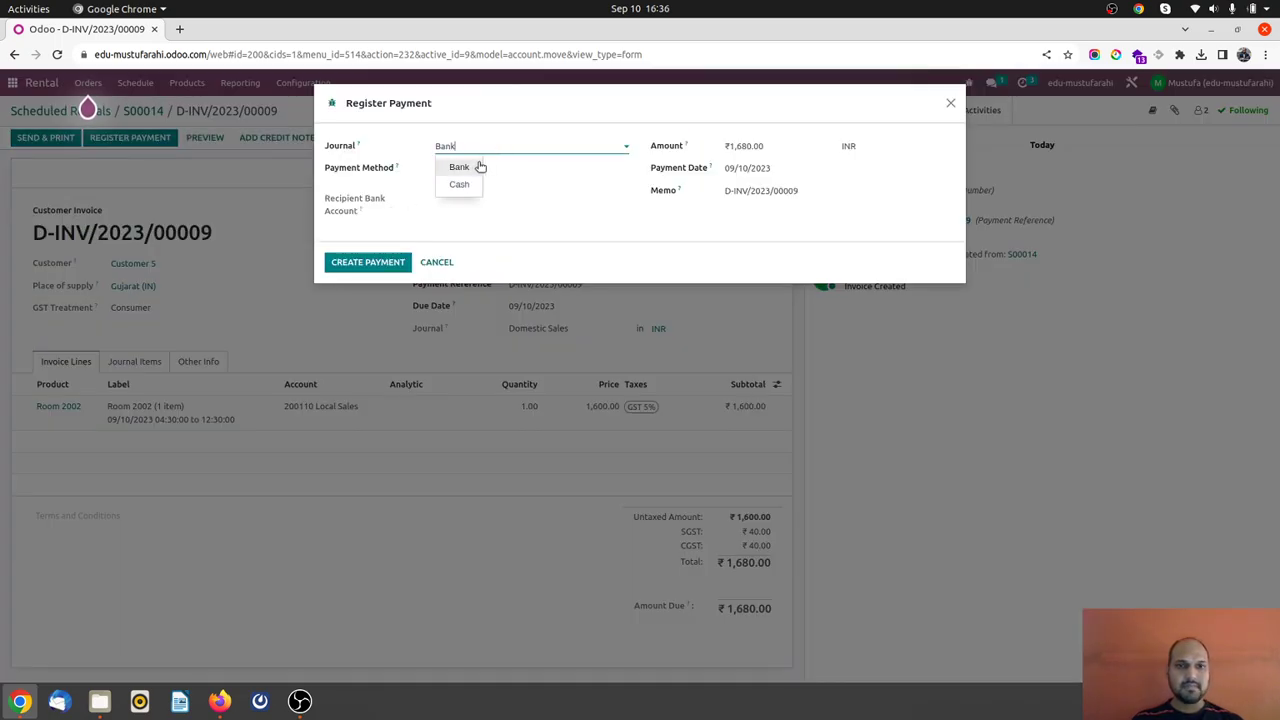
click(457, 183)
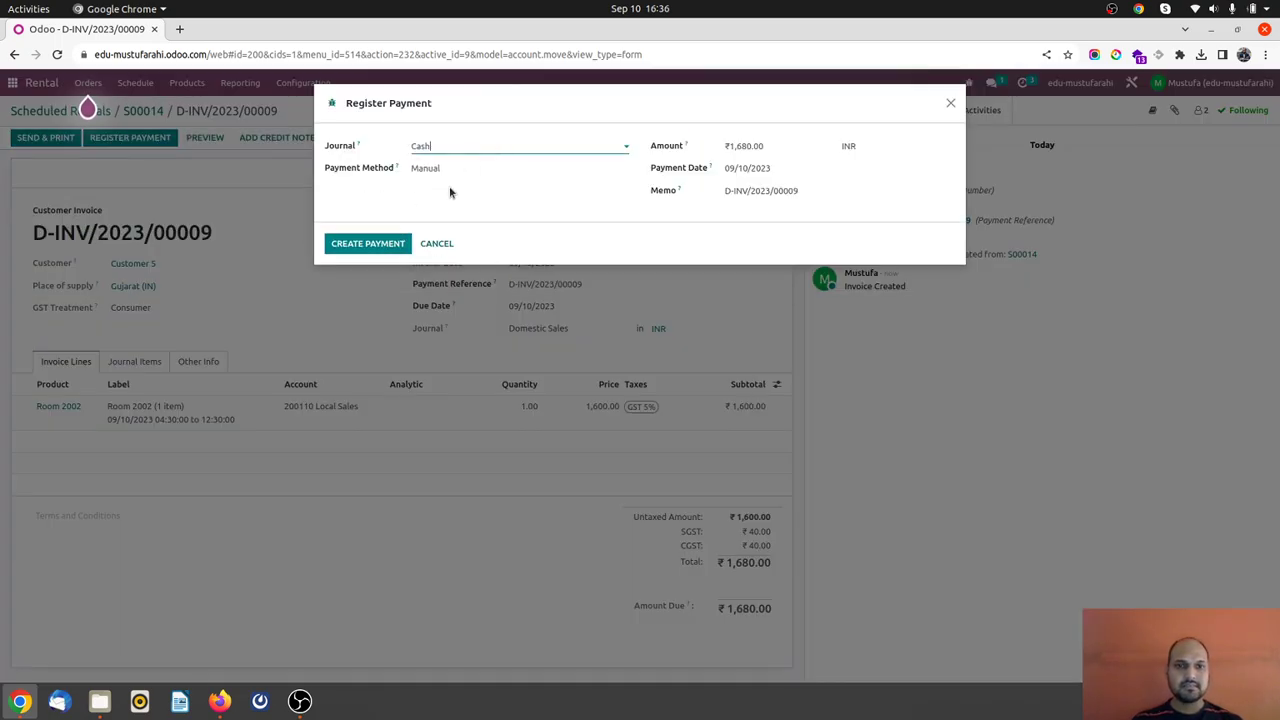
click(367, 249)
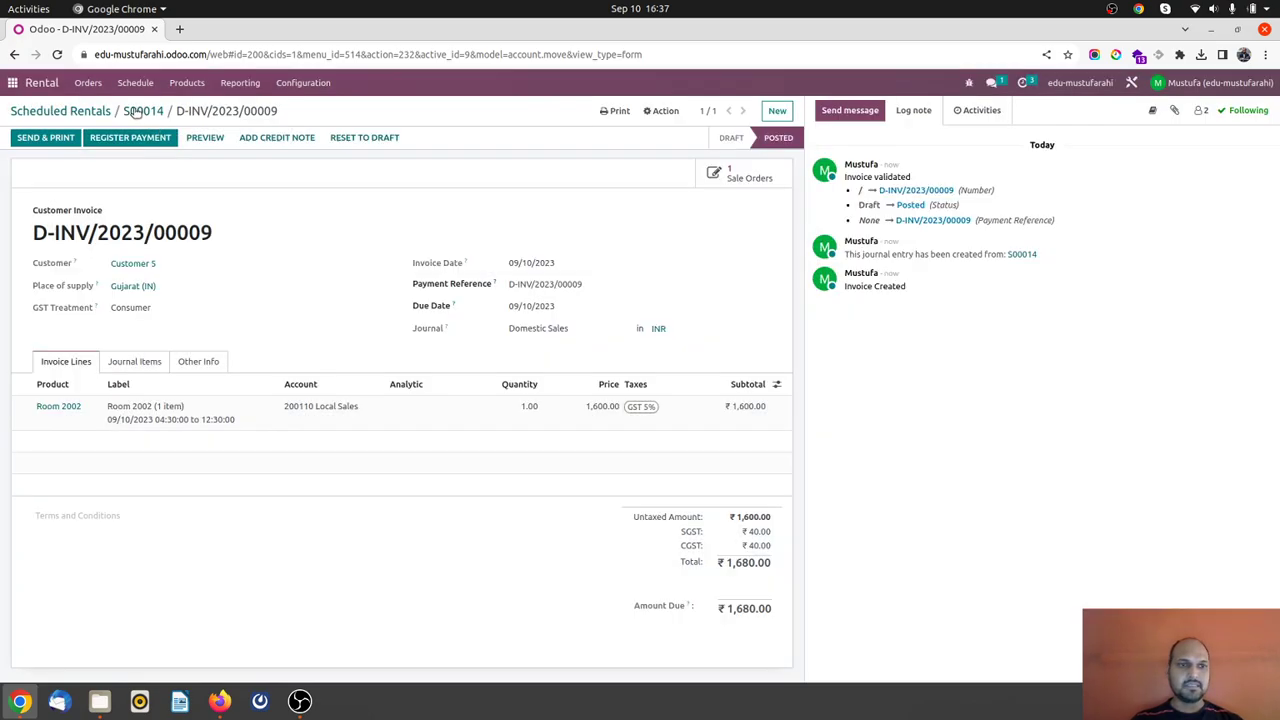
- Validate the return of Room 2002 on order S00014, adding the ₹400.00 extra charge
click(137, 111)
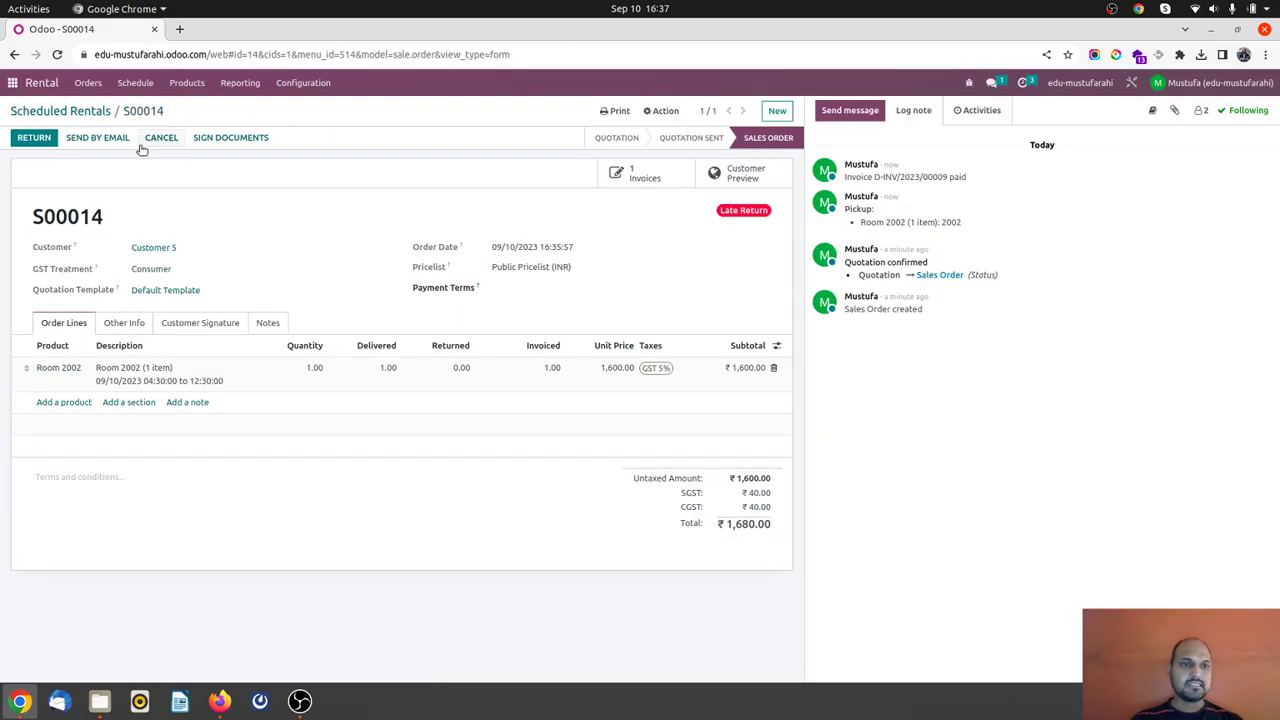
click(34, 138)
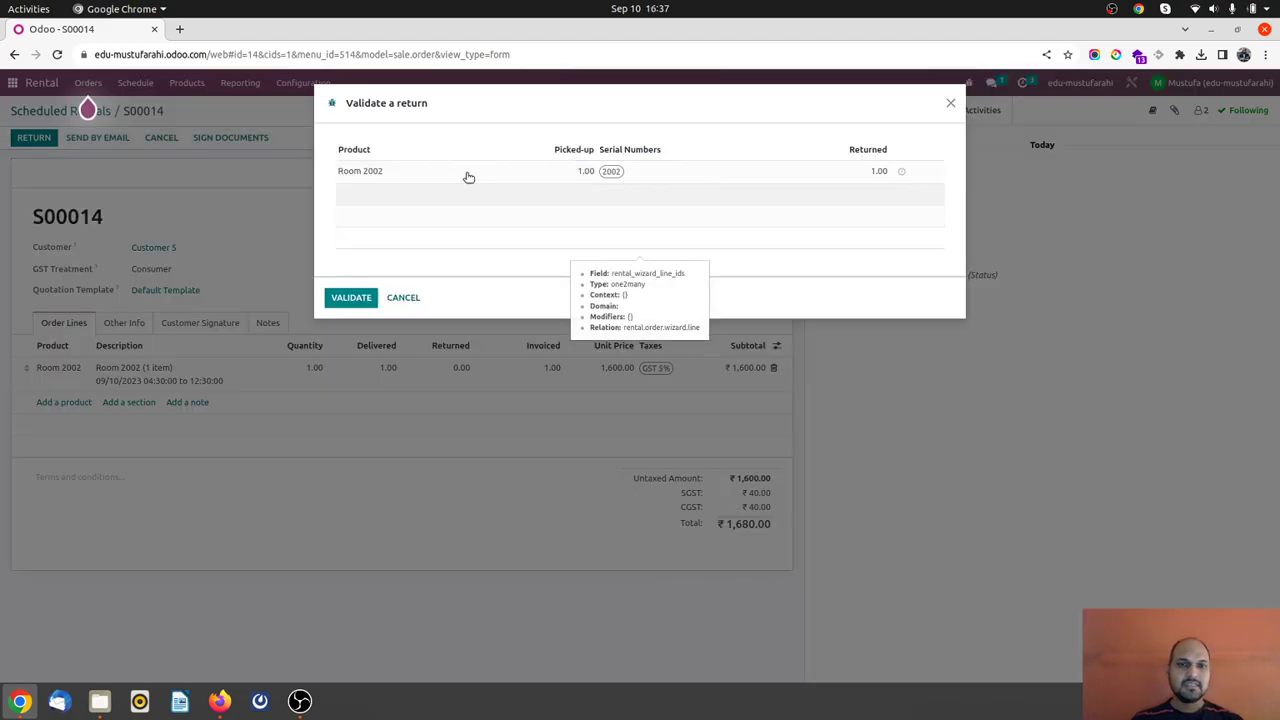
click(360, 299)
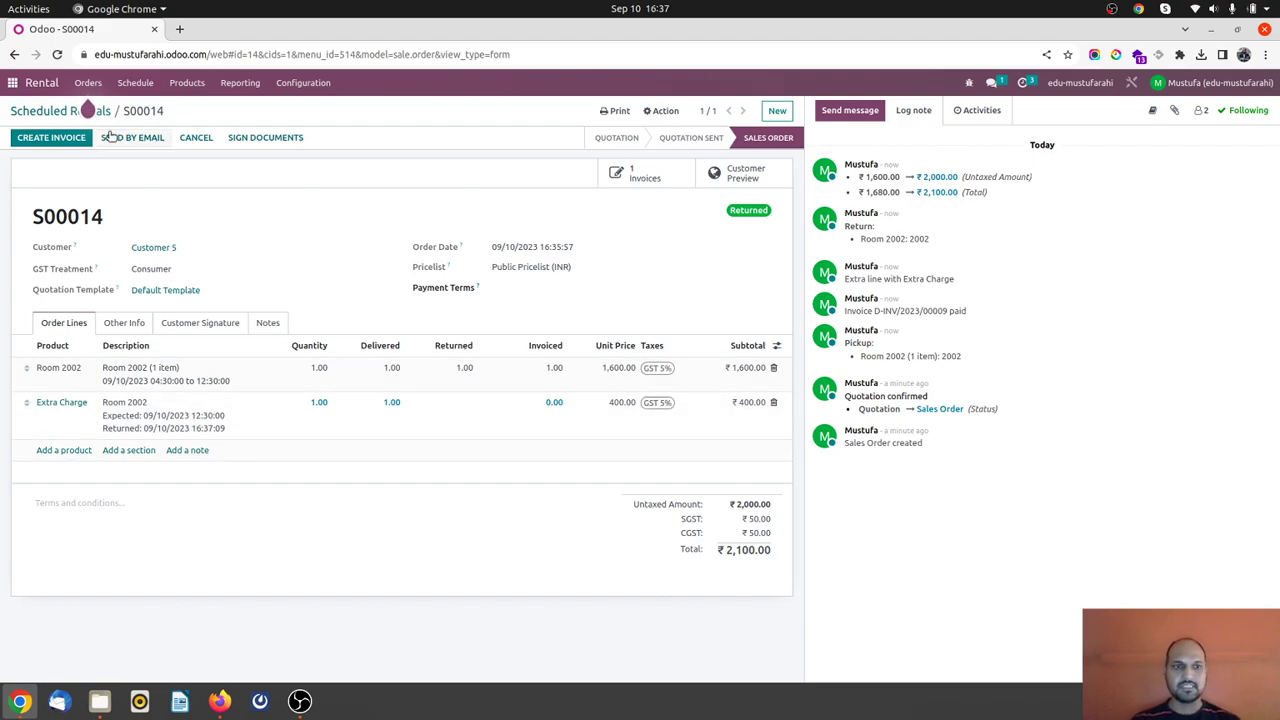
- Create and post a regular invoice for the remaining late-return extra charge
click(62, 138)
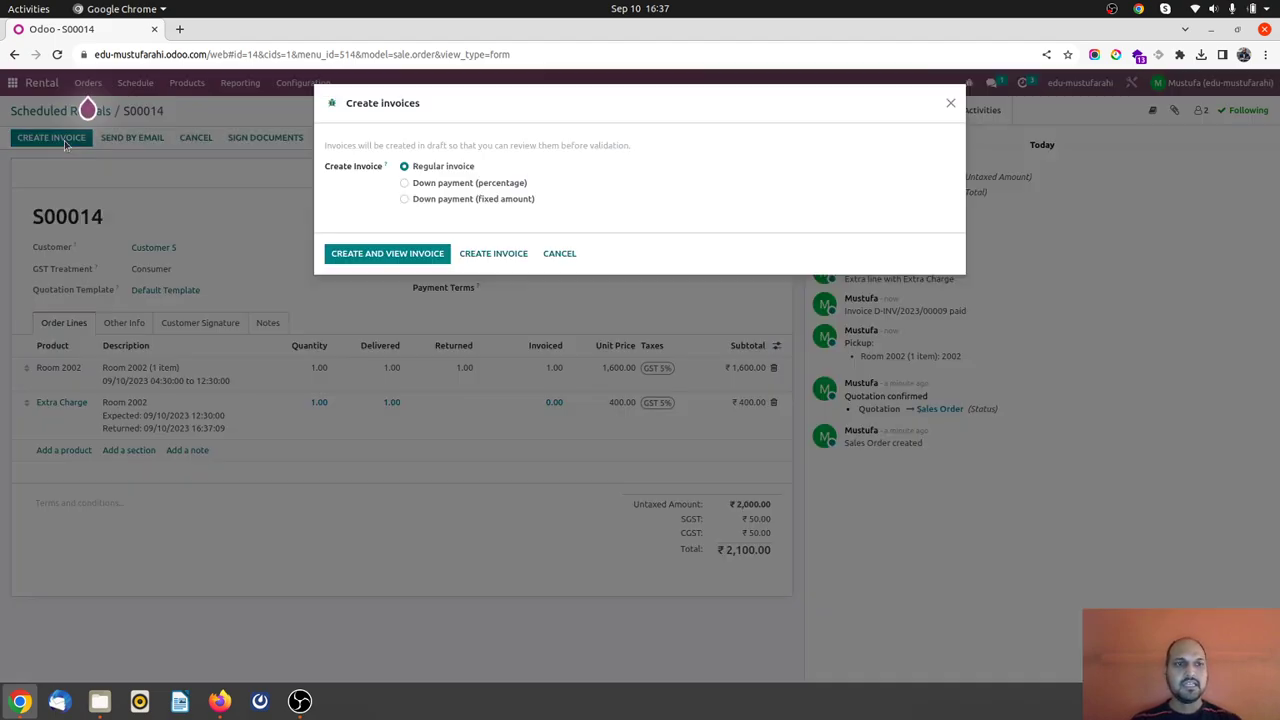
click(368, 256)
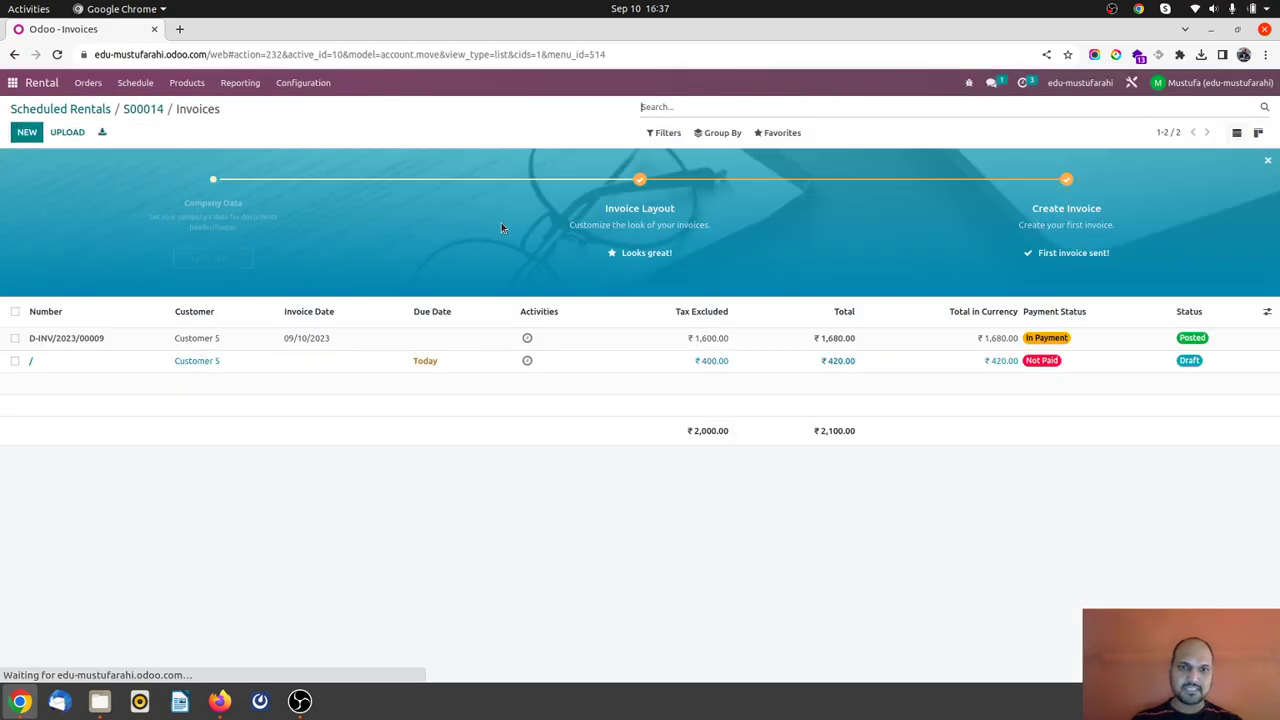
click(237, 360)
click(40, 140)
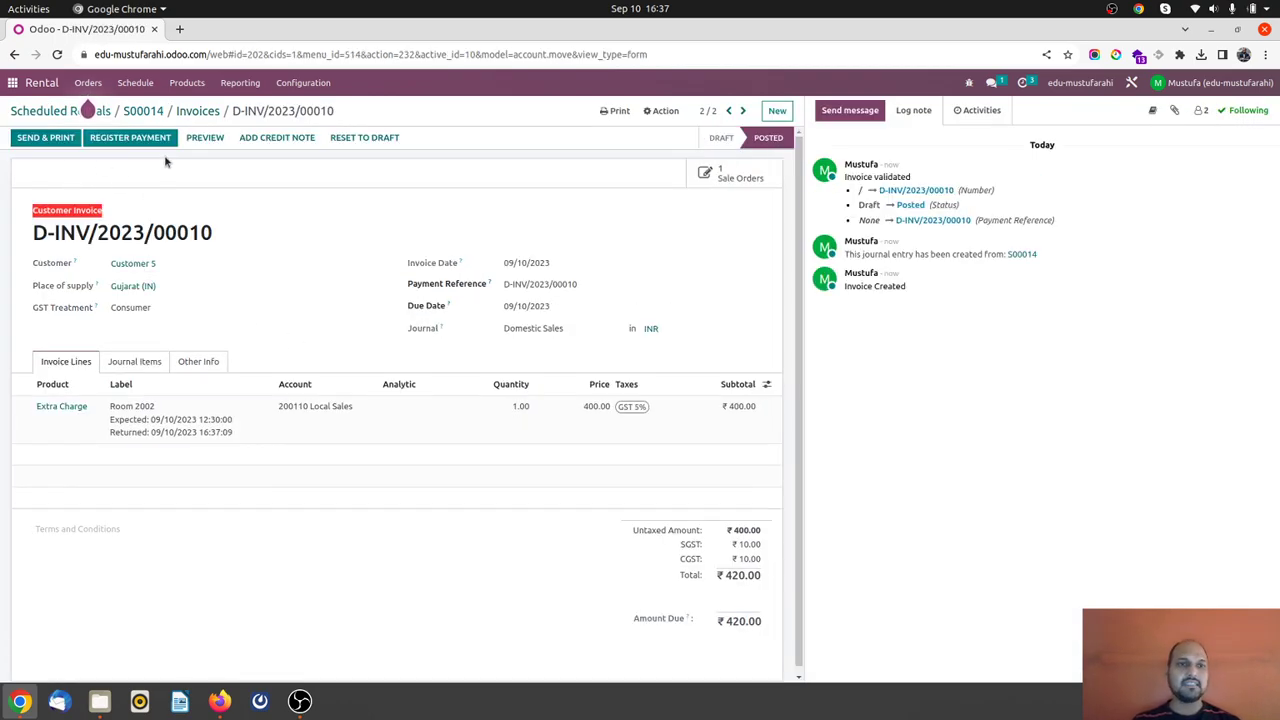
- Register the ₹420.00 extra-charge payment and return to order S00014
click(150, 140)
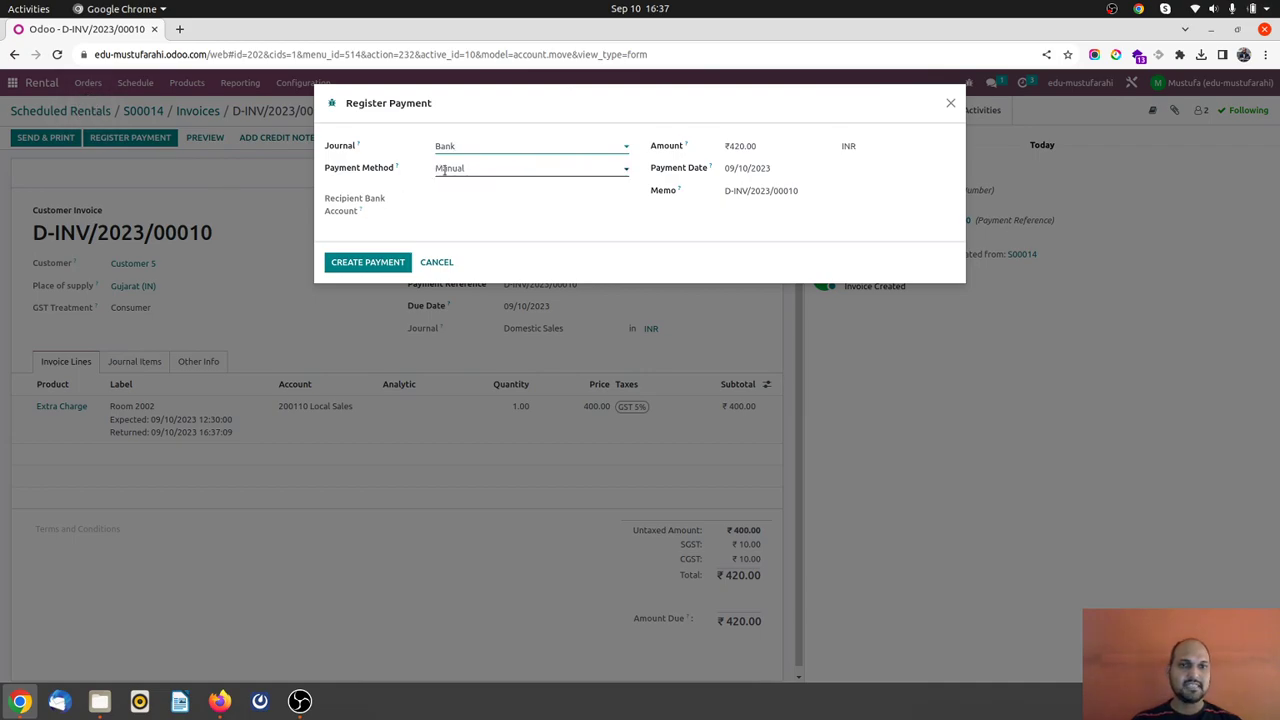
click(481, 148)
click(466, 182)
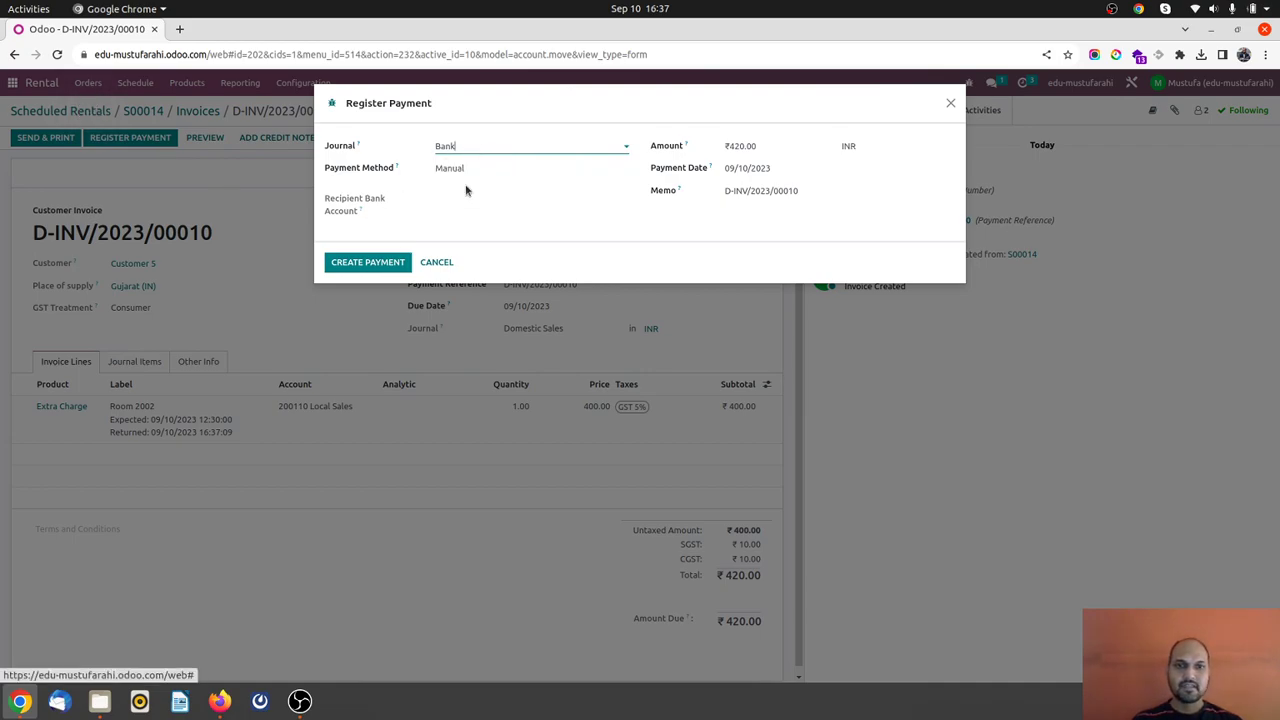
click(368, 243)
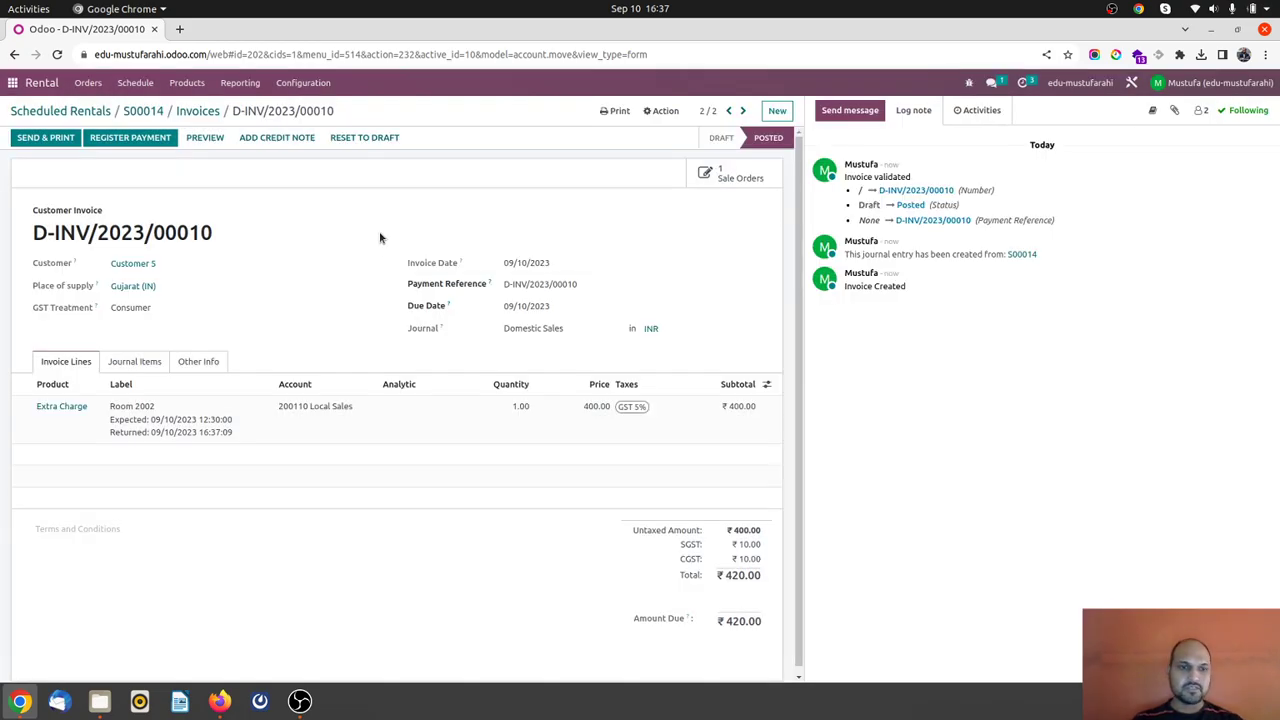
click(144, 112)
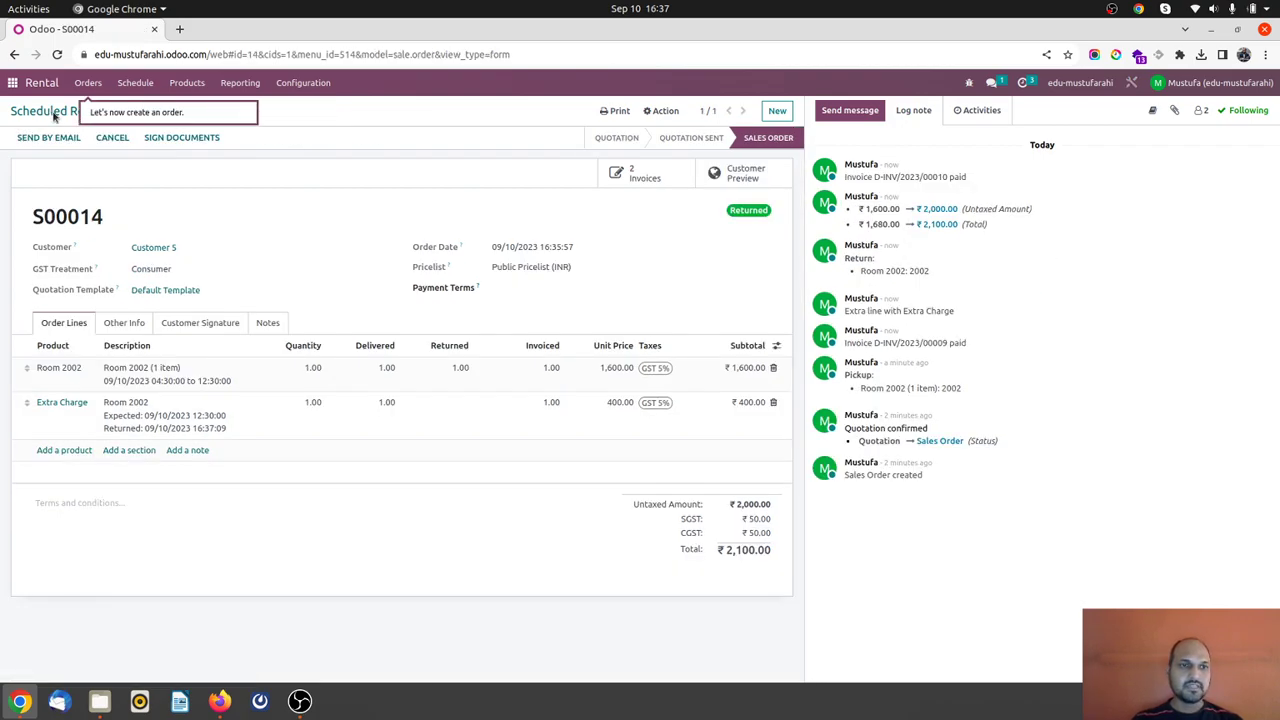
- Show all bookings on the Scheduled Rentals timeline by removing the Confirmed Orders filter
click(88, 108)
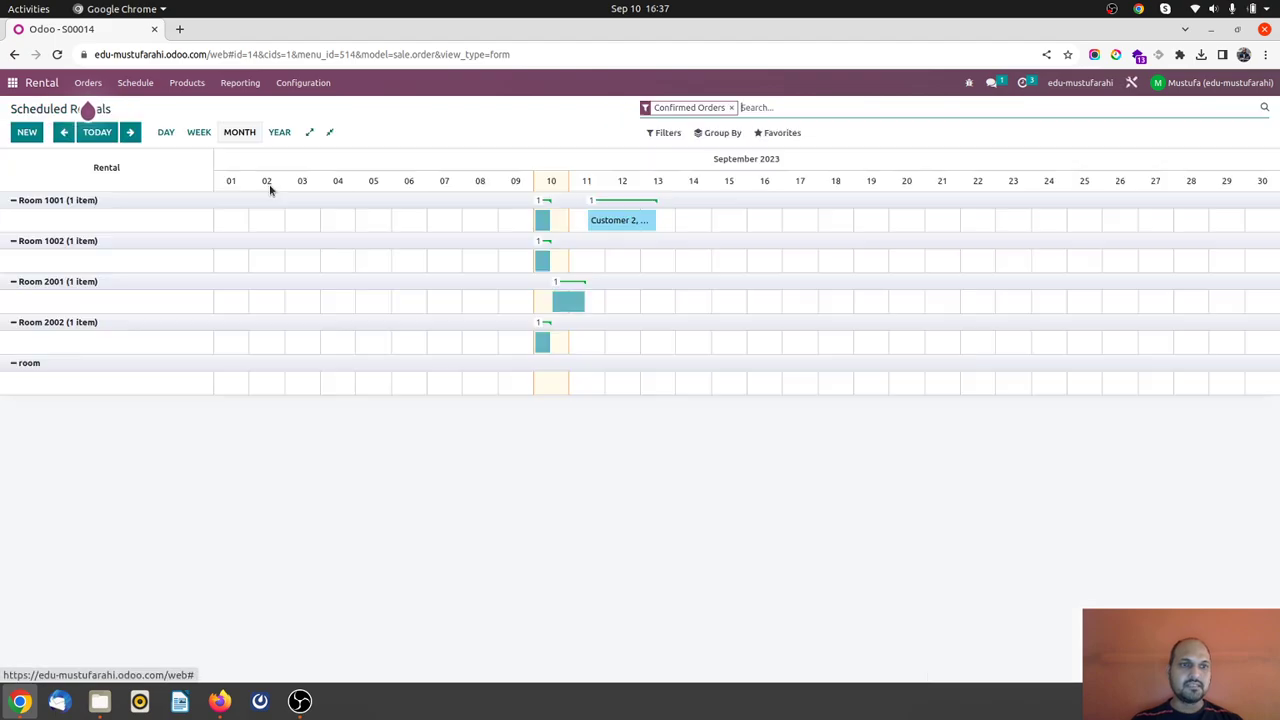
mouse_move(541, 345)
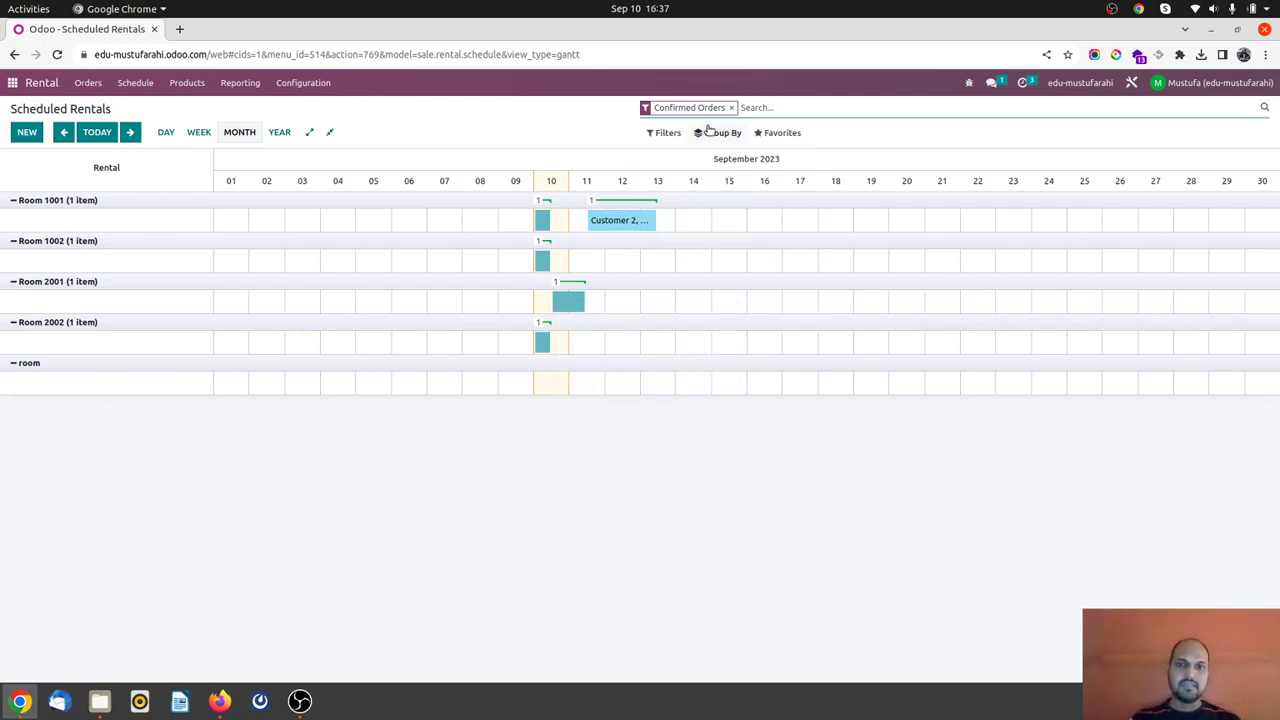
click(730, 107)
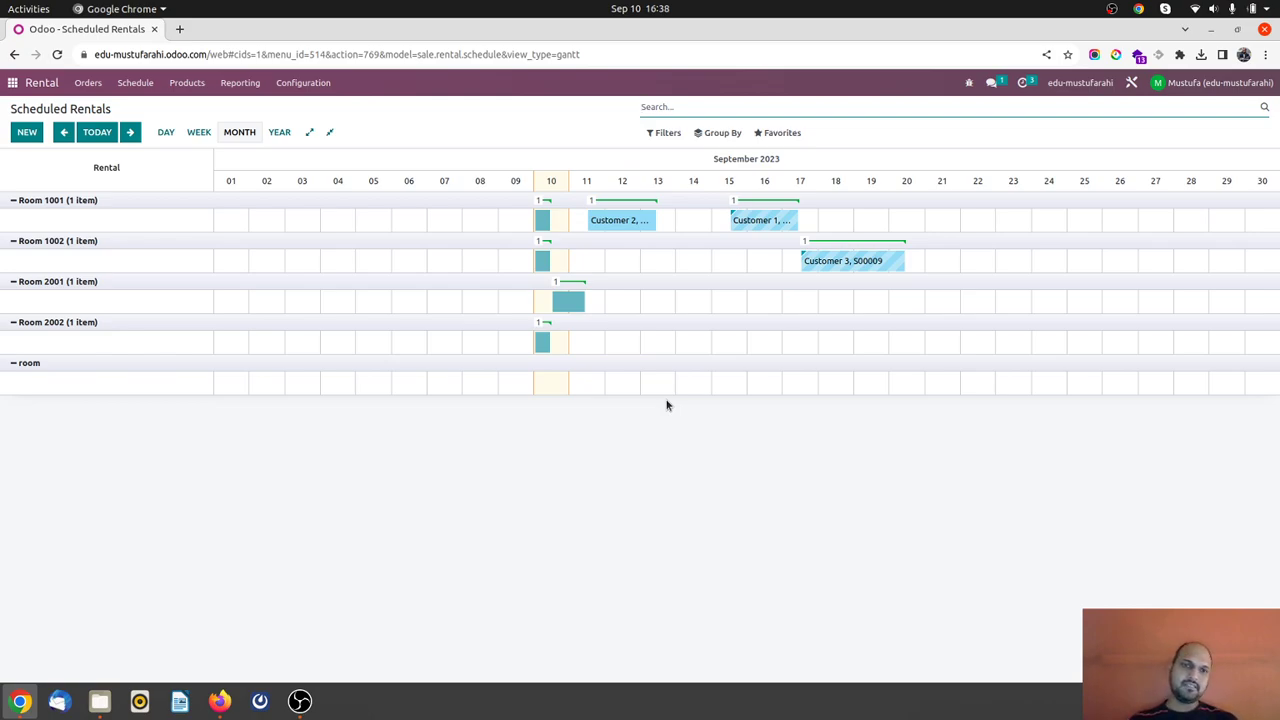
- View the time-based pricing and reservation charges of the Room 1001 product
click(190, 86)
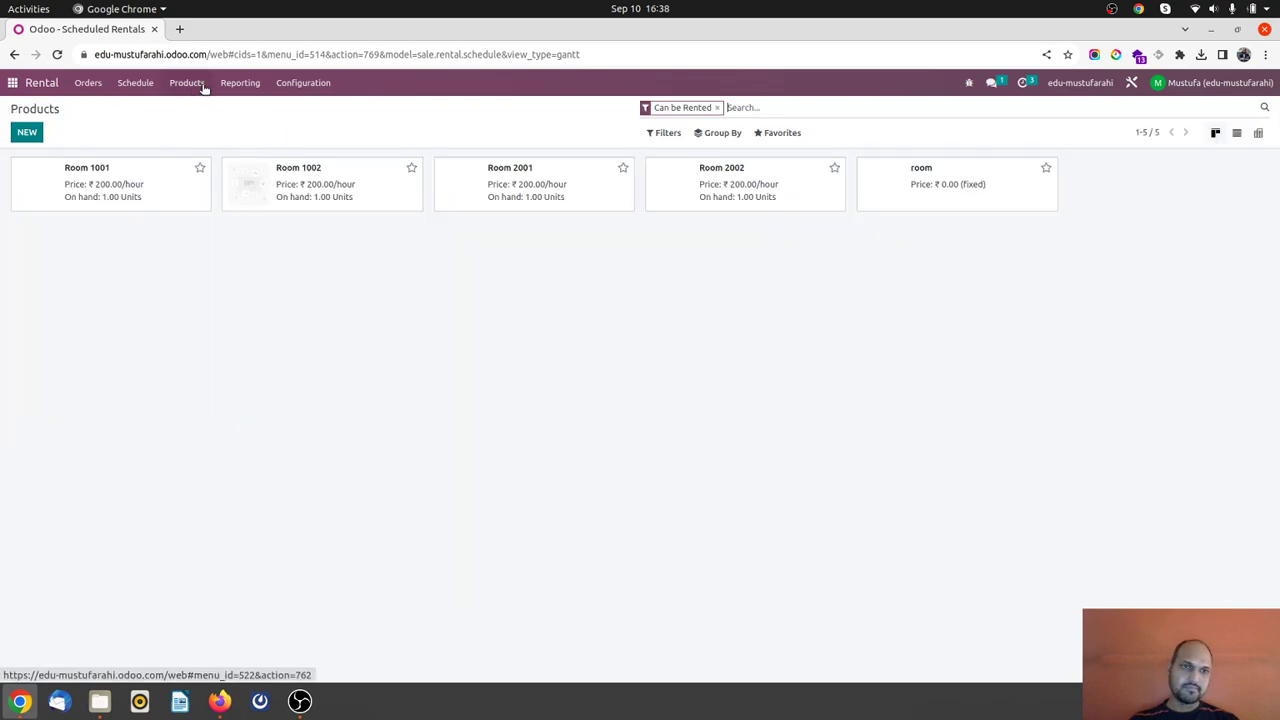
click(151, 178)
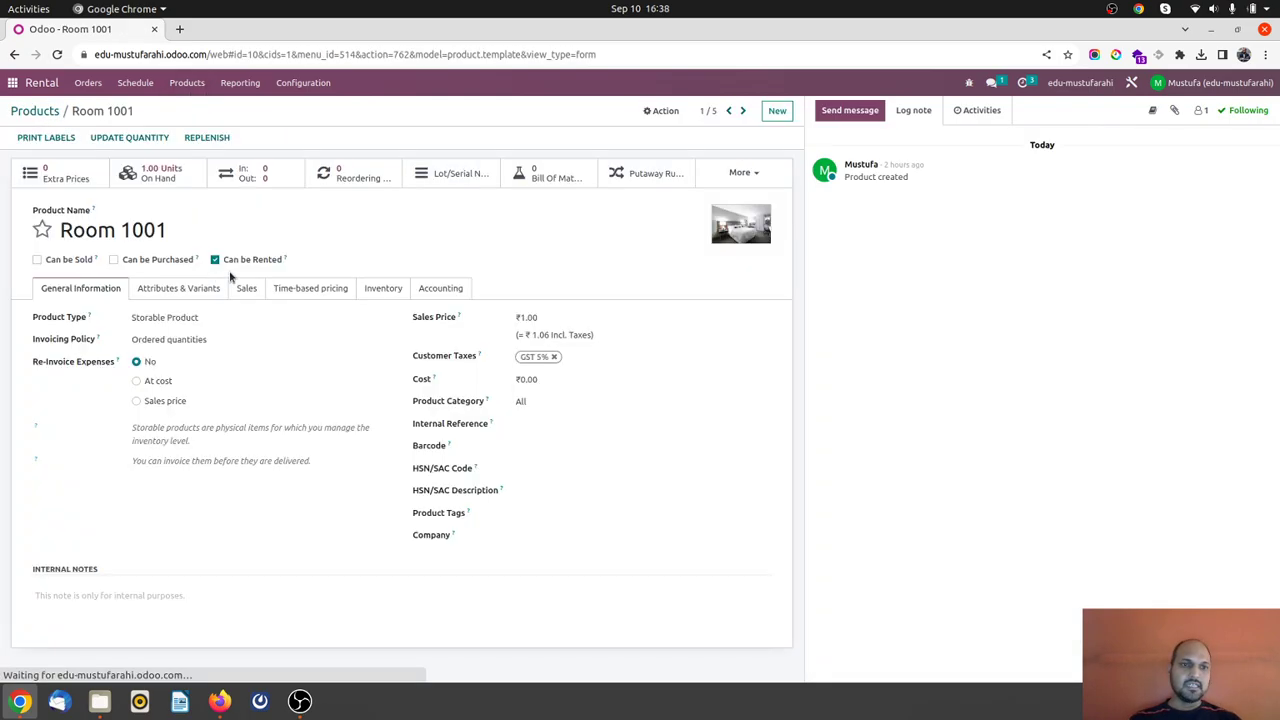
click(316, 292)
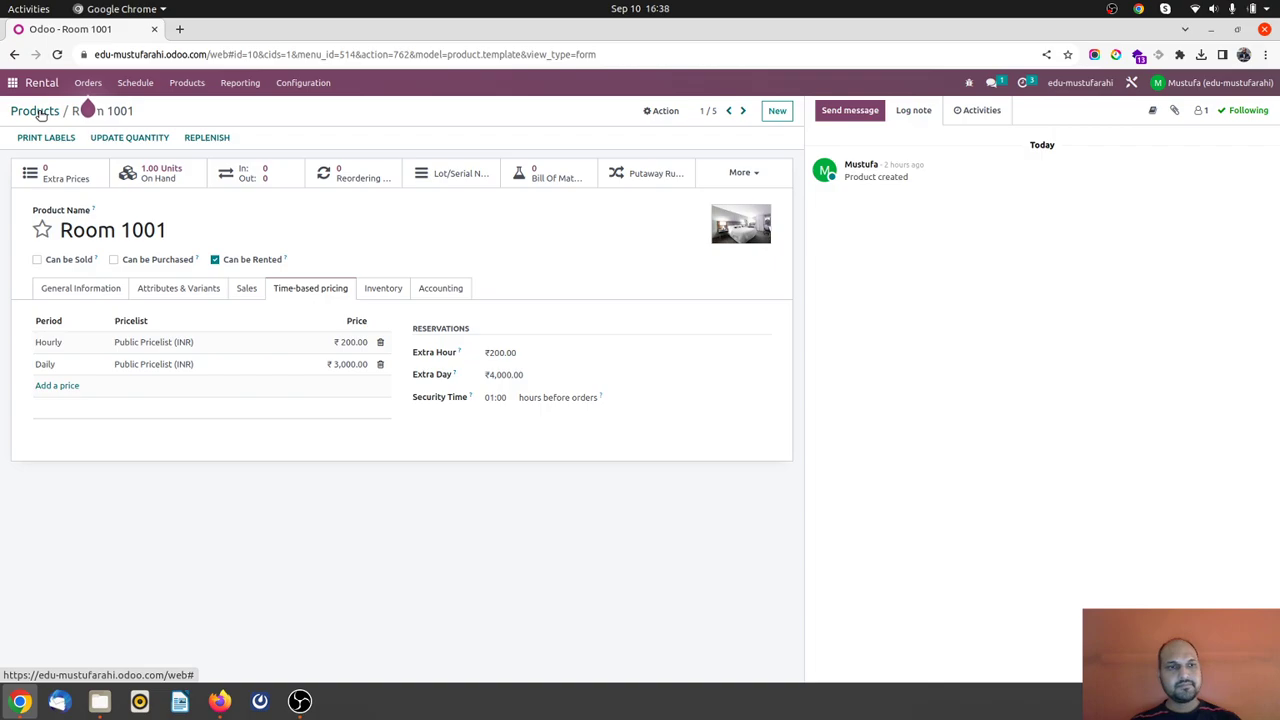
- Go back to the Odoo main apps menu from the Room 1001 product
click(13, 83)
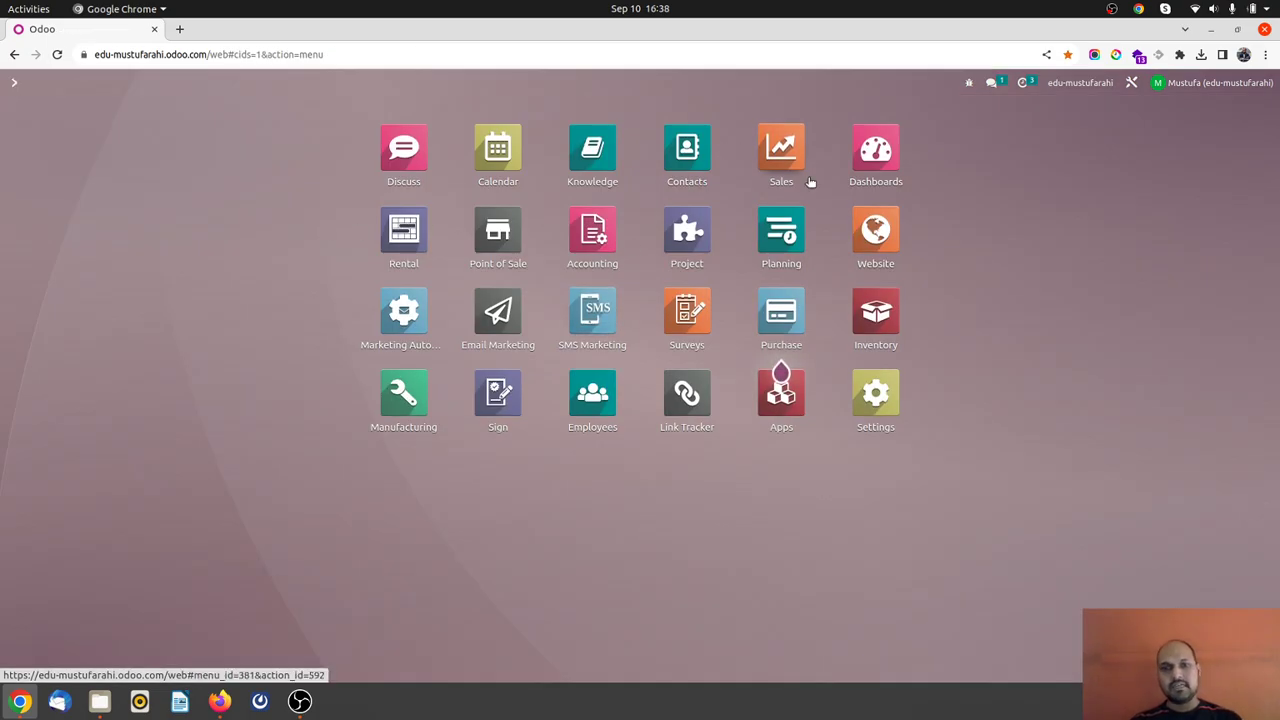